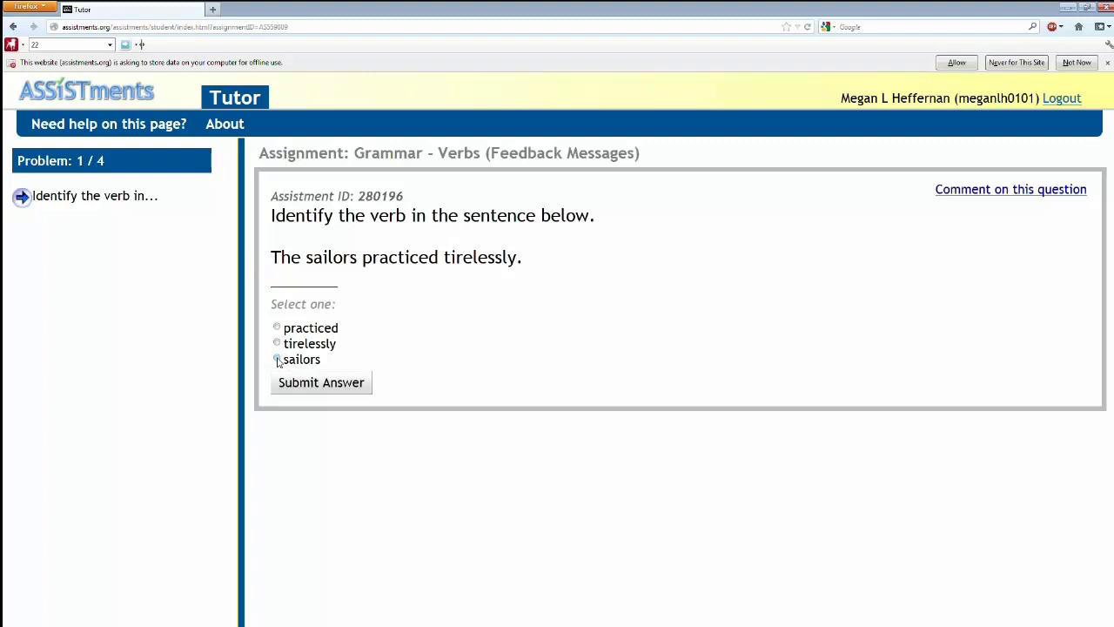
Submit "sailors" as the verb in the first sentence and highlight the explanatory words in its feedback message
click(277, 360)
click(315, 385)
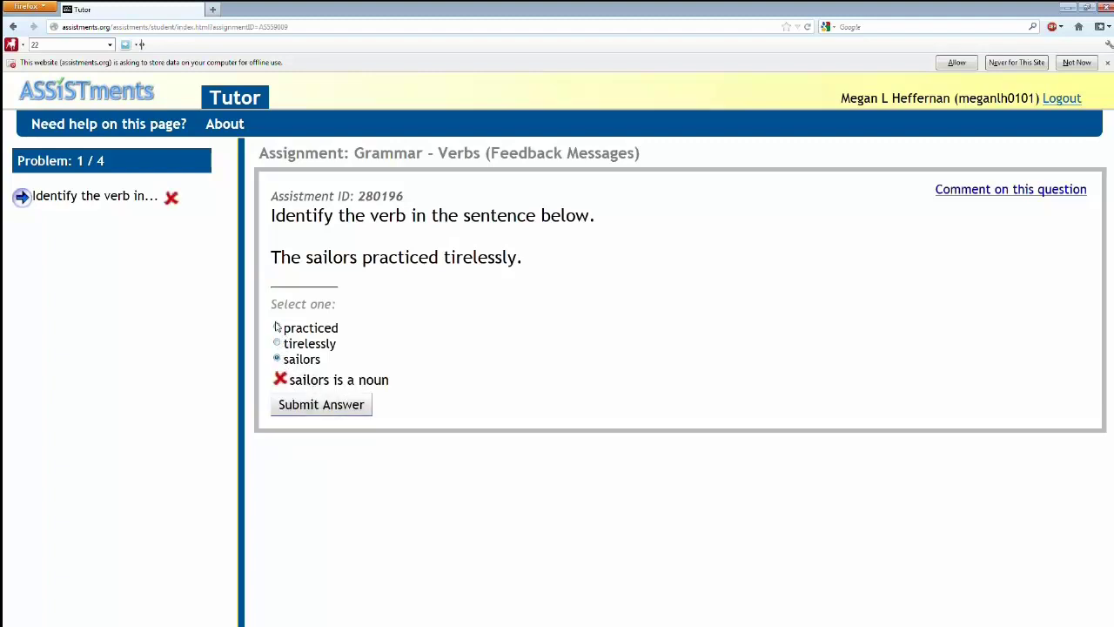
drag(334, 380, 393, 381)
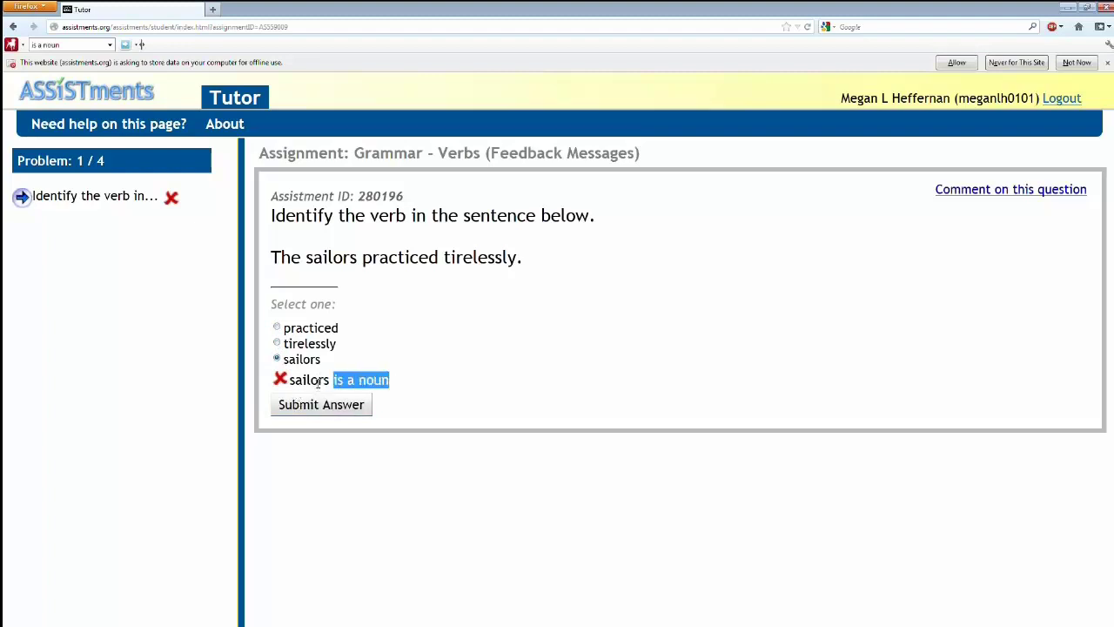
Submit "practiced" as the verb in the sailors sentence and go on to the second problem
click(278, 328)
click(319, 409)
click(425, 409)
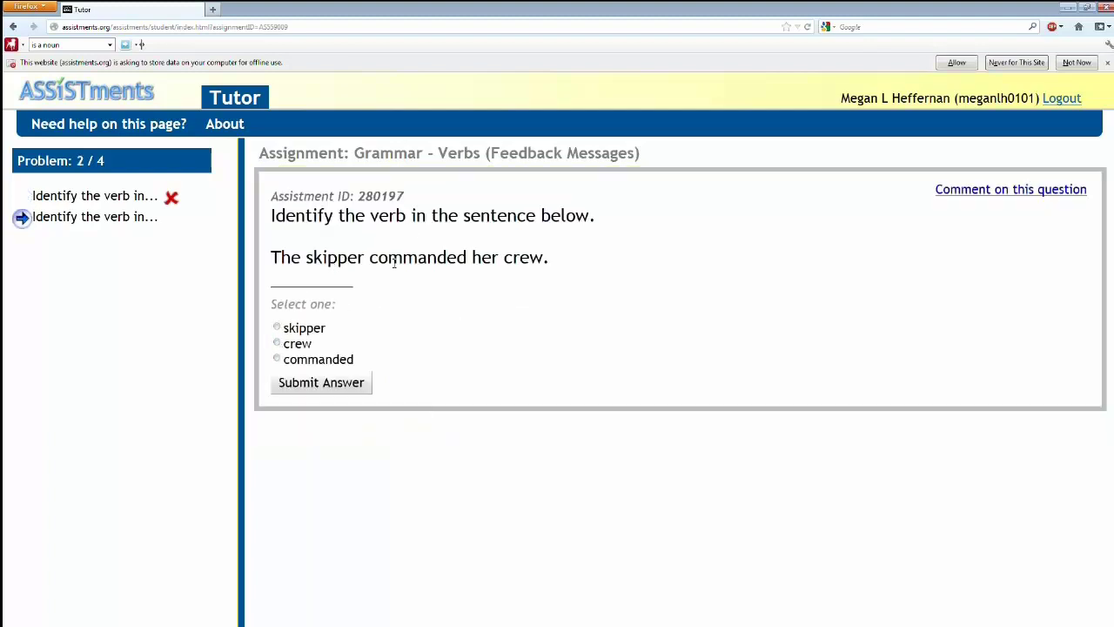
Submit "commanded" as the verb in the skipper sentence and go on to the third problem
click(277, 359)
click(323, 383)
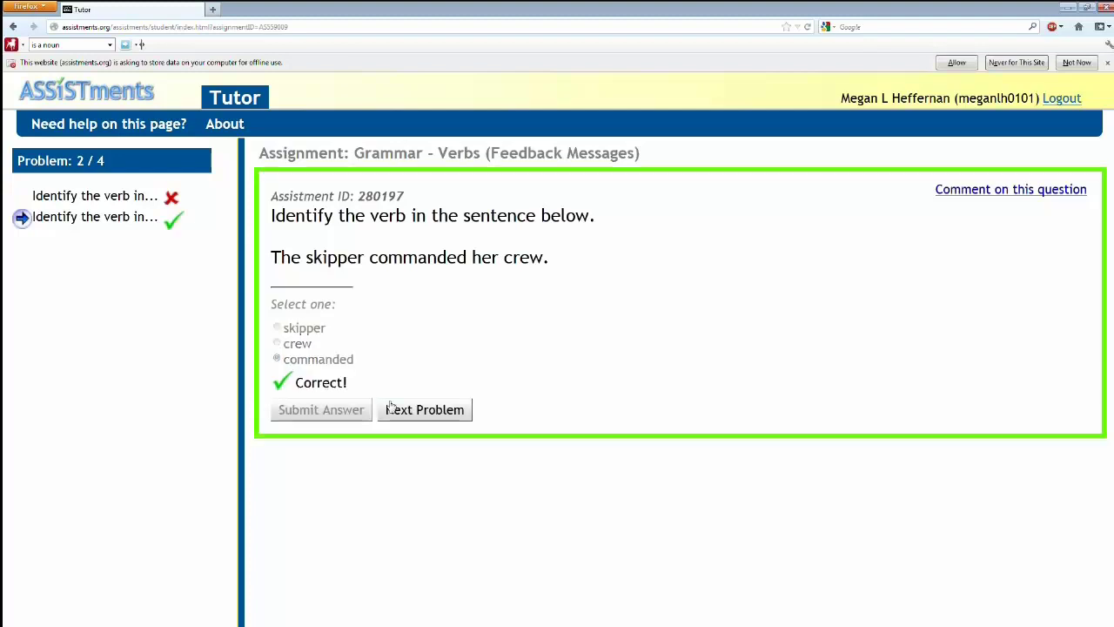
click(407, 416)
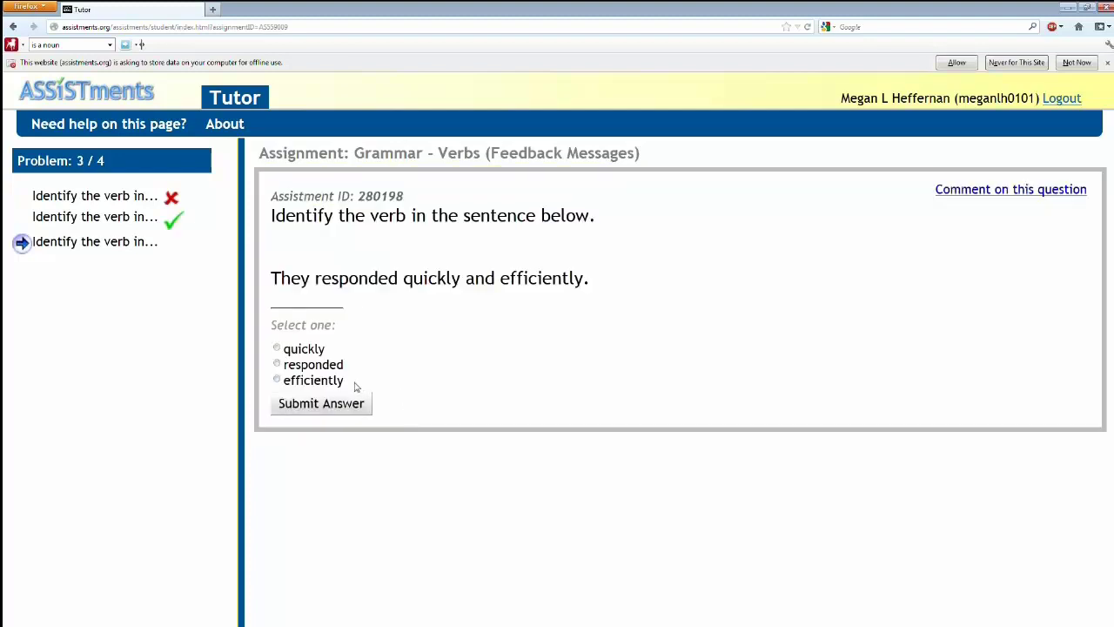
Submit "efficiently" as the verb in the third sentence and leave the assignment for the student's class list
click(277, 380)
click(329, 405)
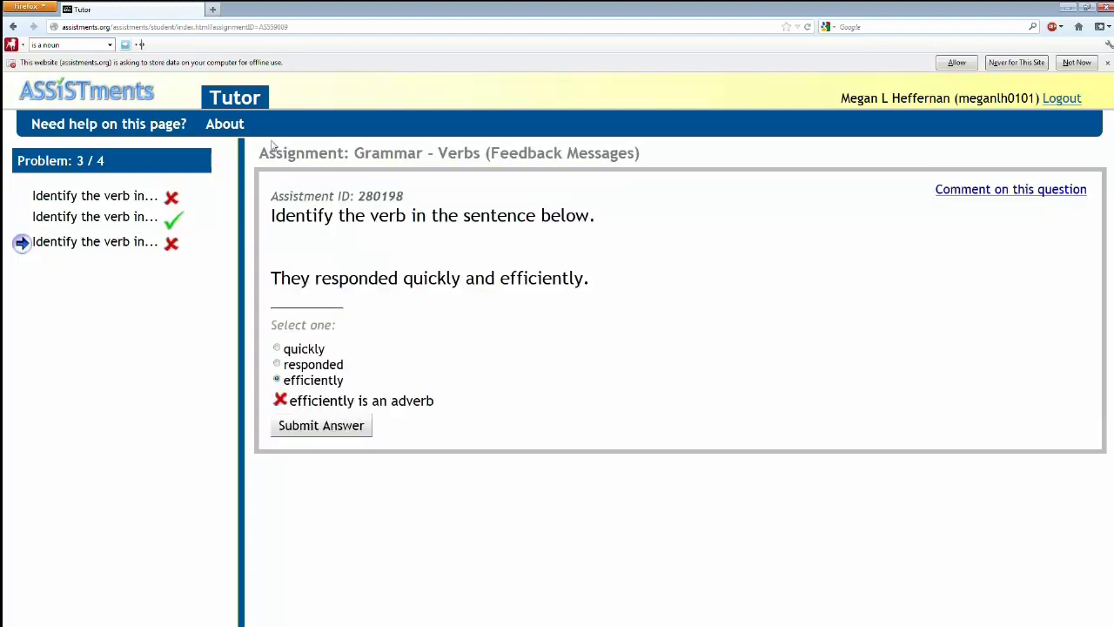
click(234, 101)
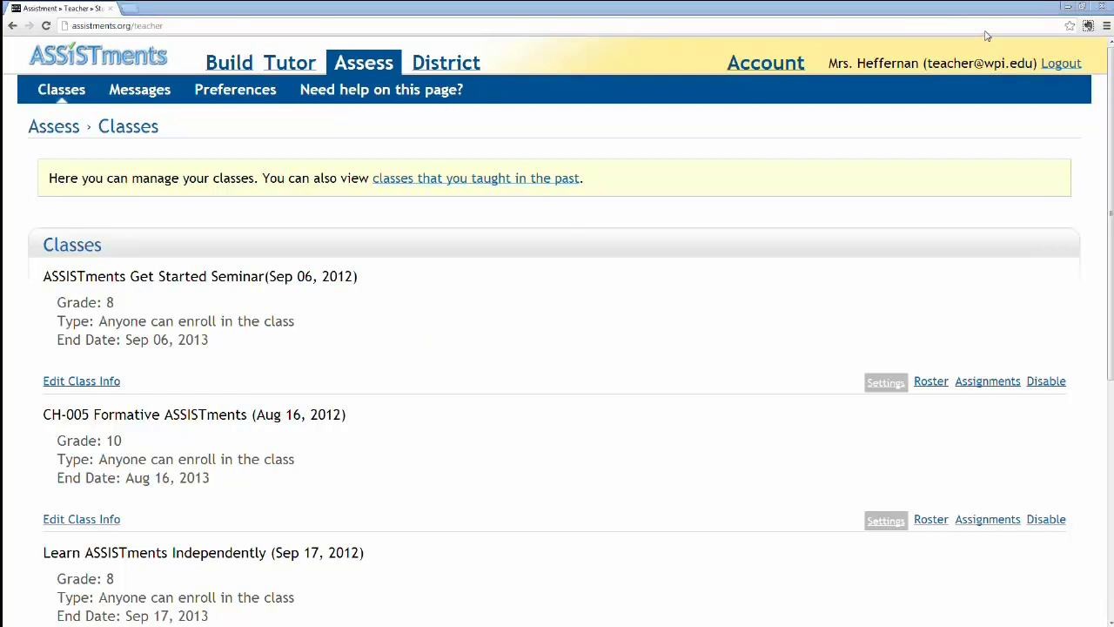
Open the item report for 2 - Math Questions (Tutoring) in the ASSISTments Get Started Seminar class and bring the results table into view
click(982, 383)
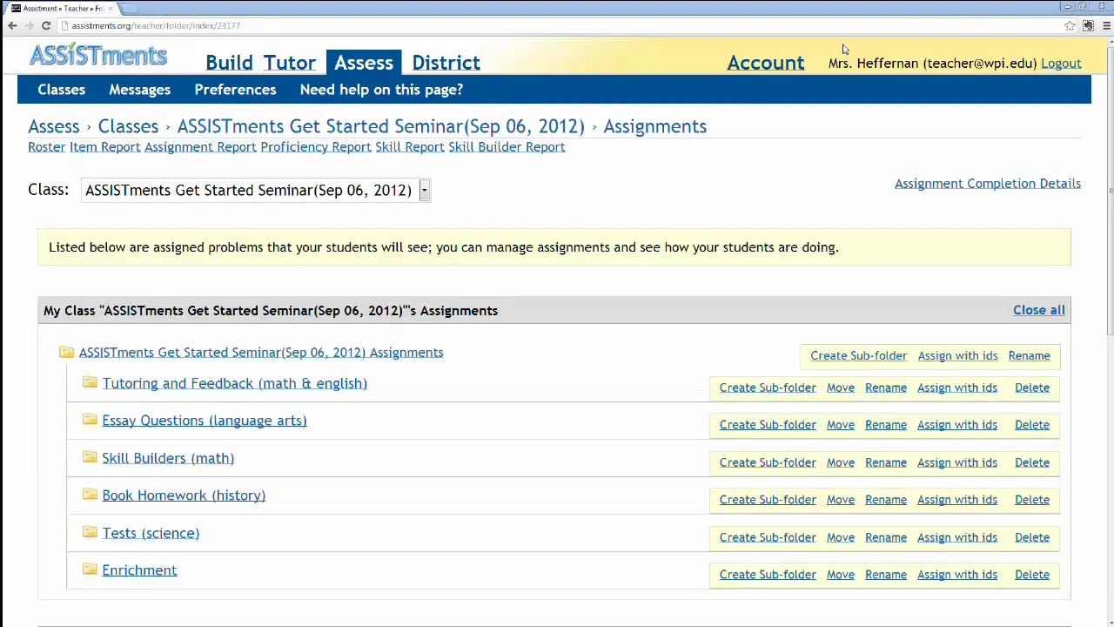
click(207, 387)
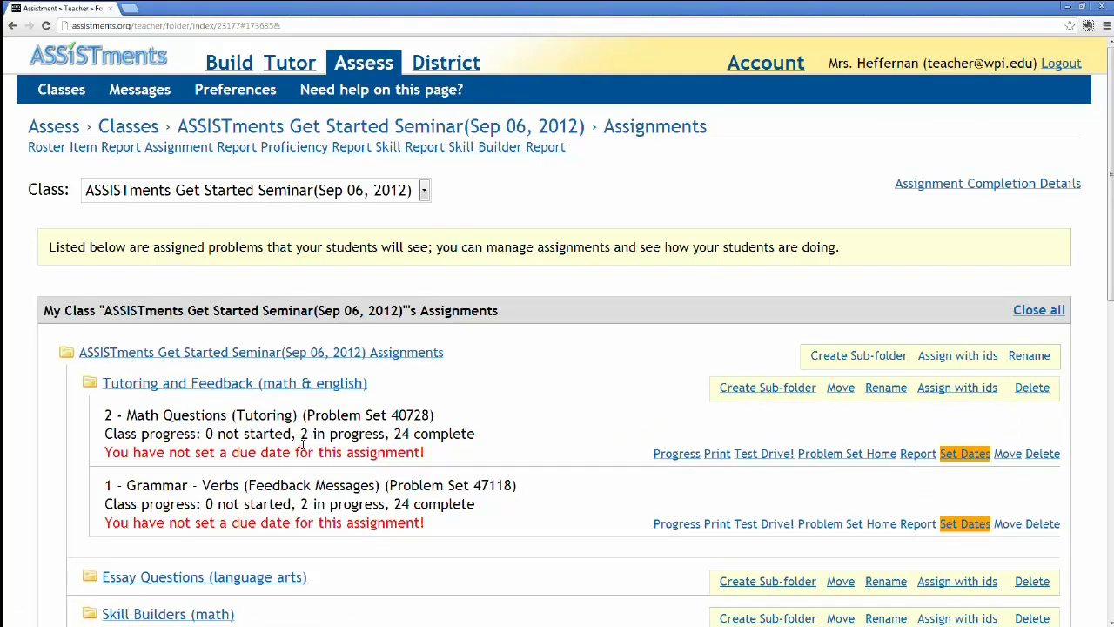
click(916, 454)
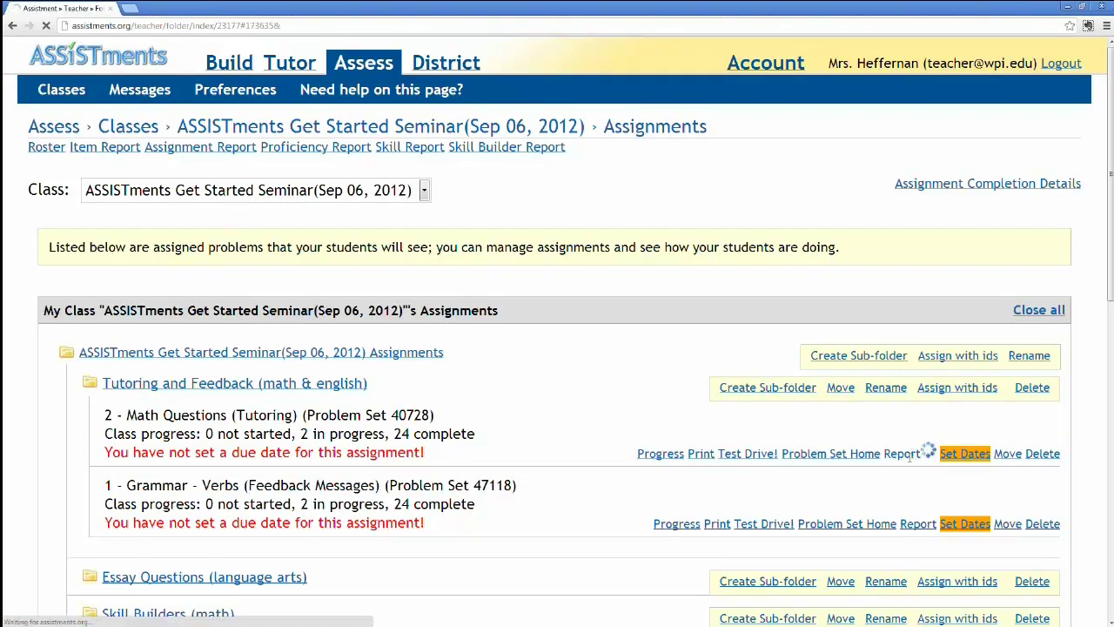
scroll(647, 396, down, 3)
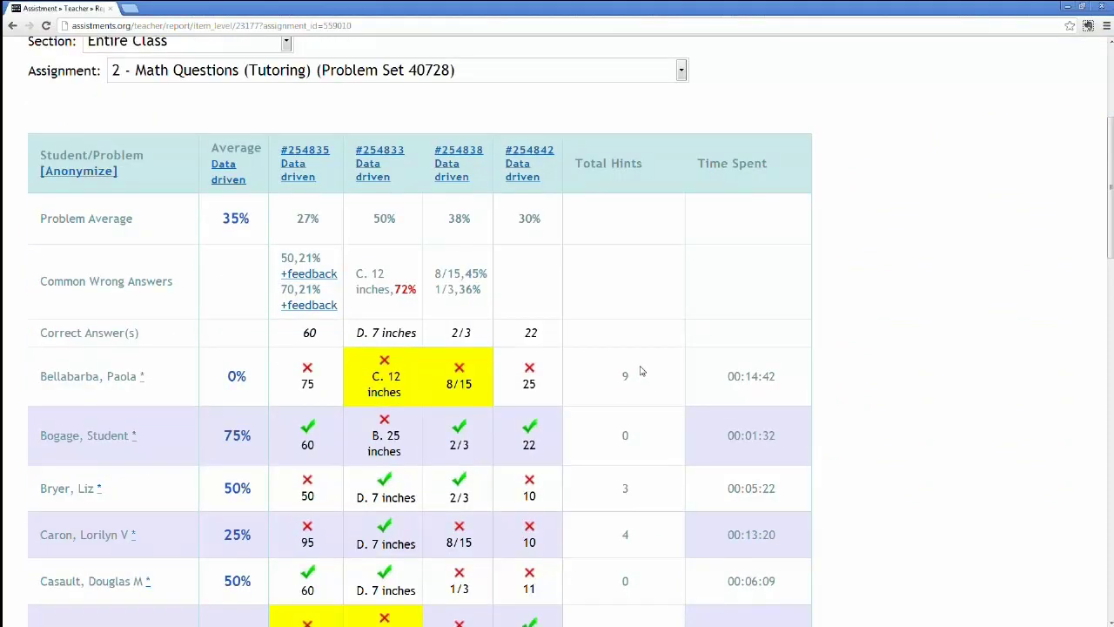
scroll(640, 371, down, 1)
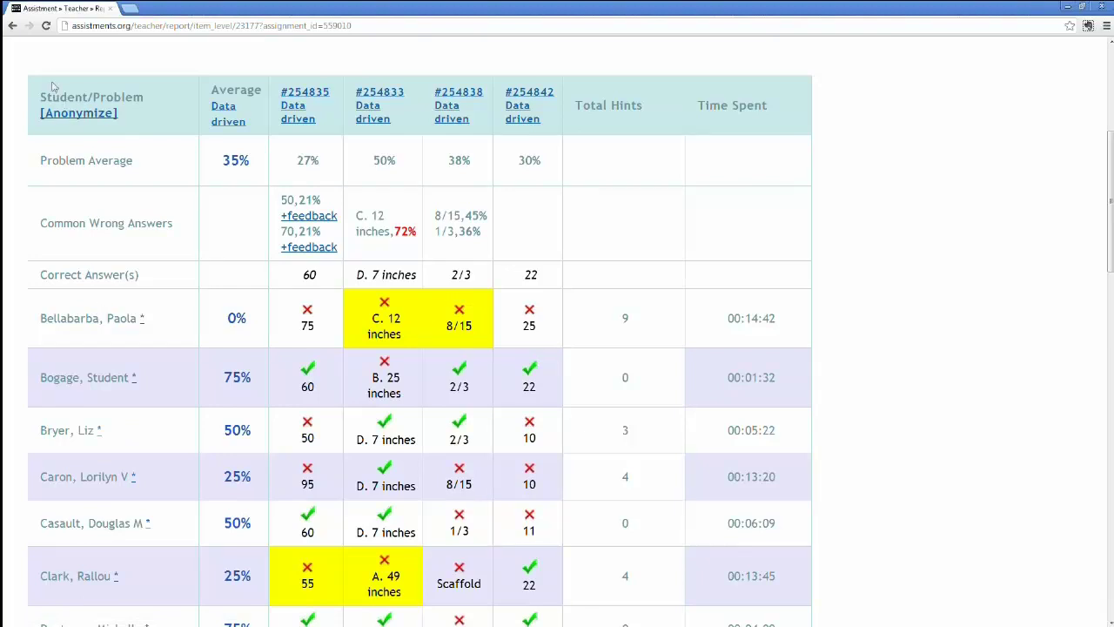
Anonymize the student names in the report, reveal them once more, and anonymize them again
click(78, 113)
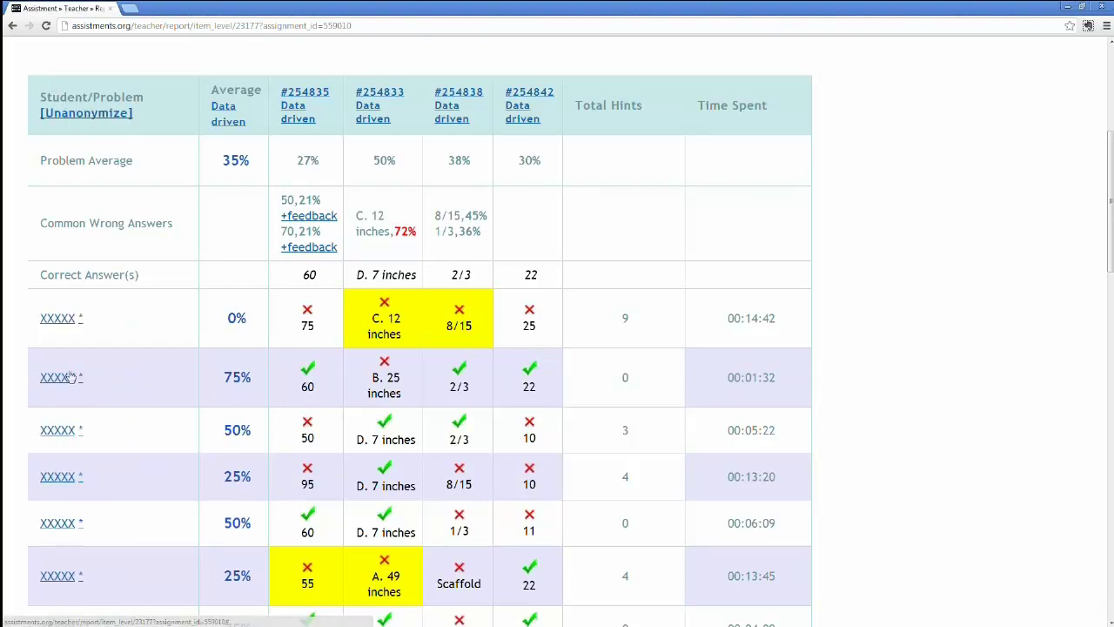
click(53, 117)
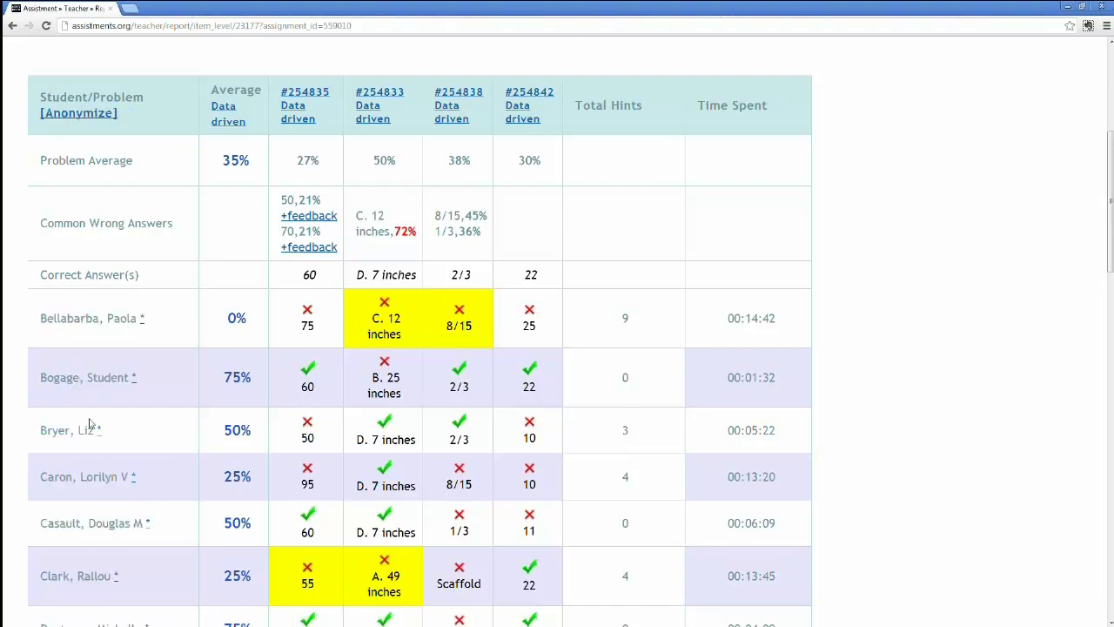
click(71, 113)
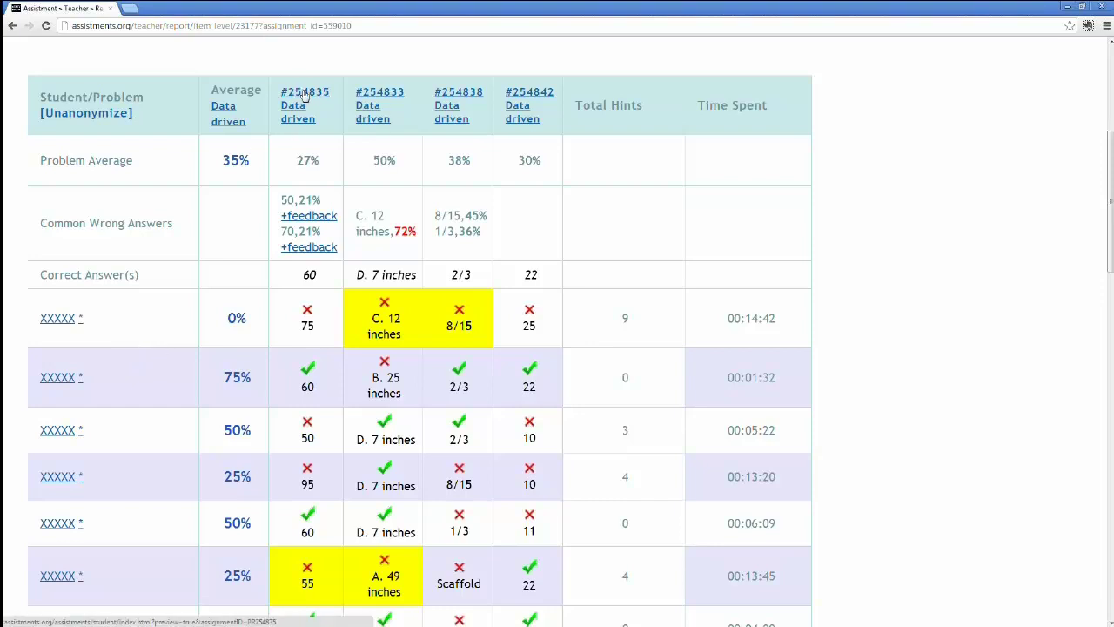
Preview the question text of problems #254835, #254833, #254838 and #254842 from the report's column headings
mouse_move(304, 96)
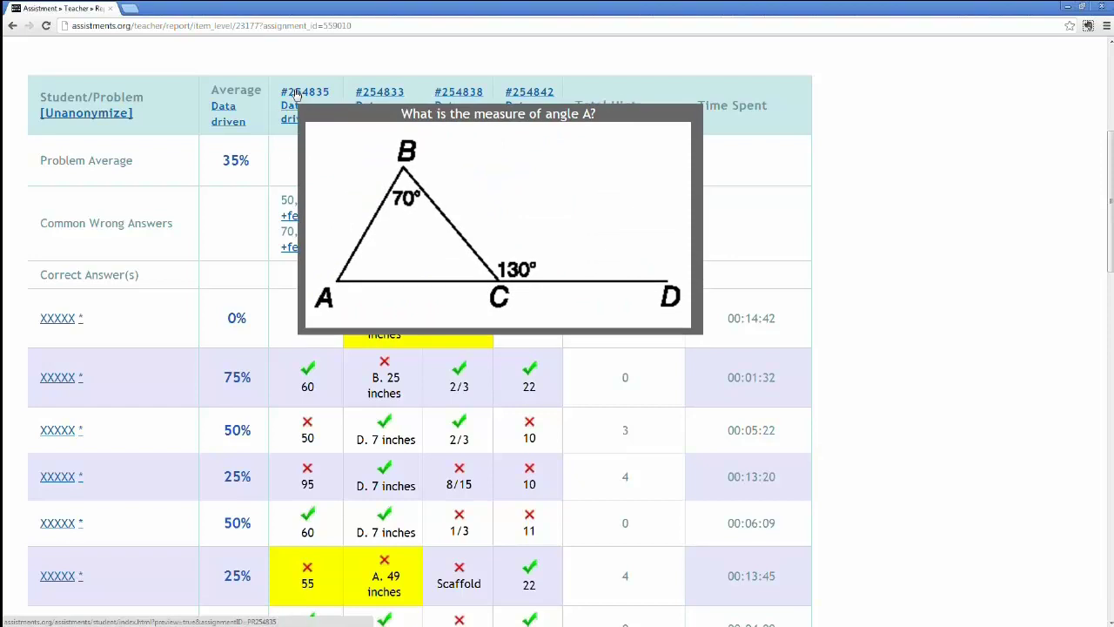
mouse_move(372, 97)
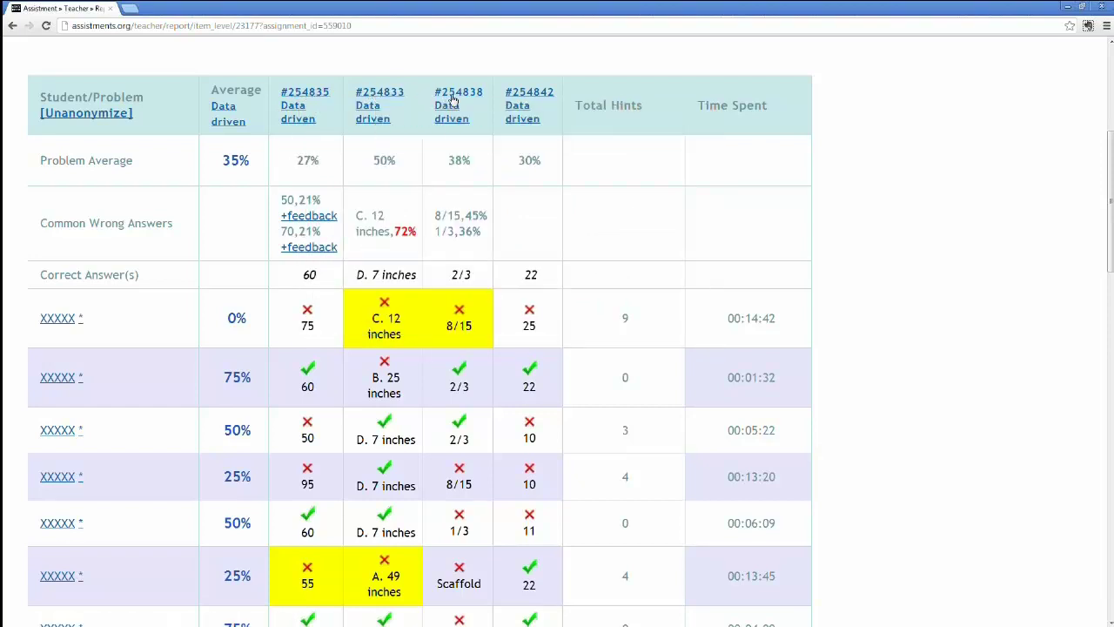
mouse_move(454, 98)
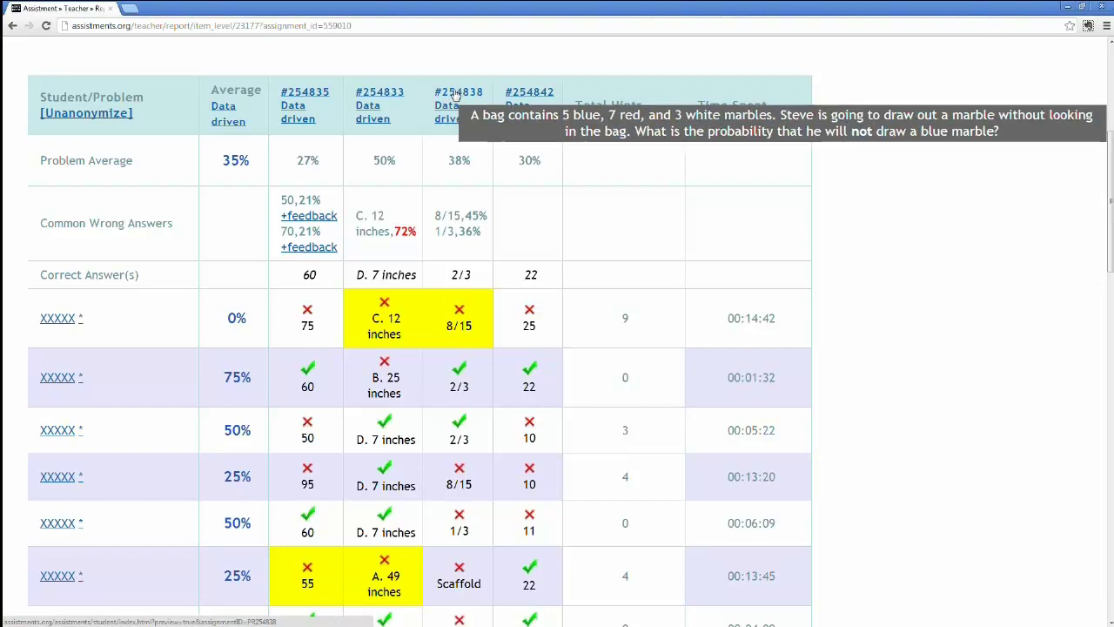
mouse_move(525, 98)
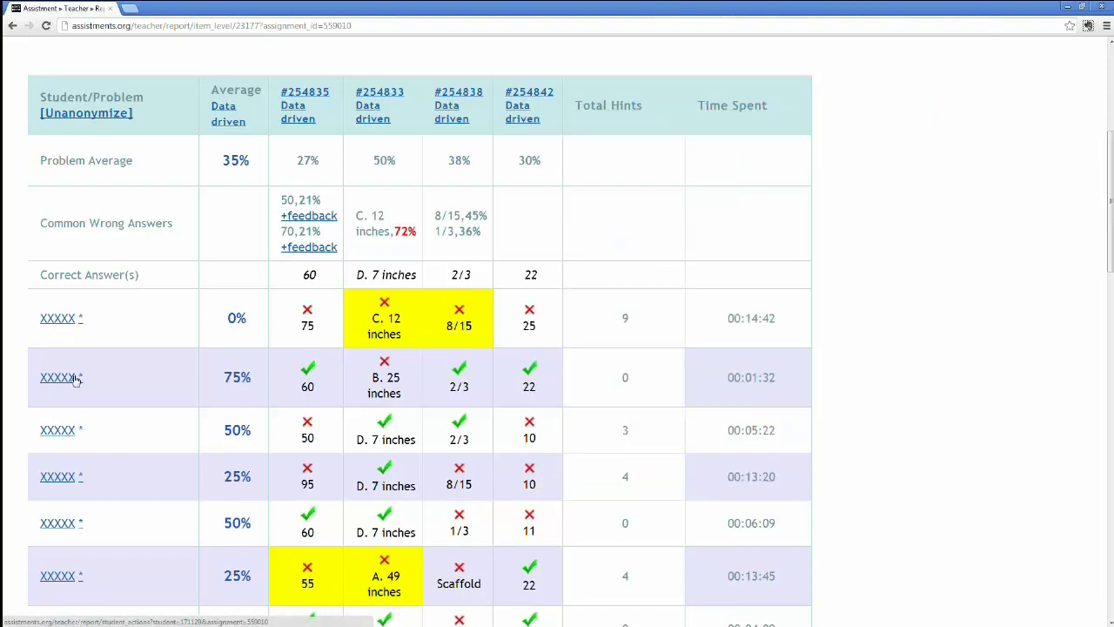
Reveal the student names in the report and look through the rows of individual results
click(76, 112)
scroll(117, 316, down, 1)
scroll(118, 316, down, 4)
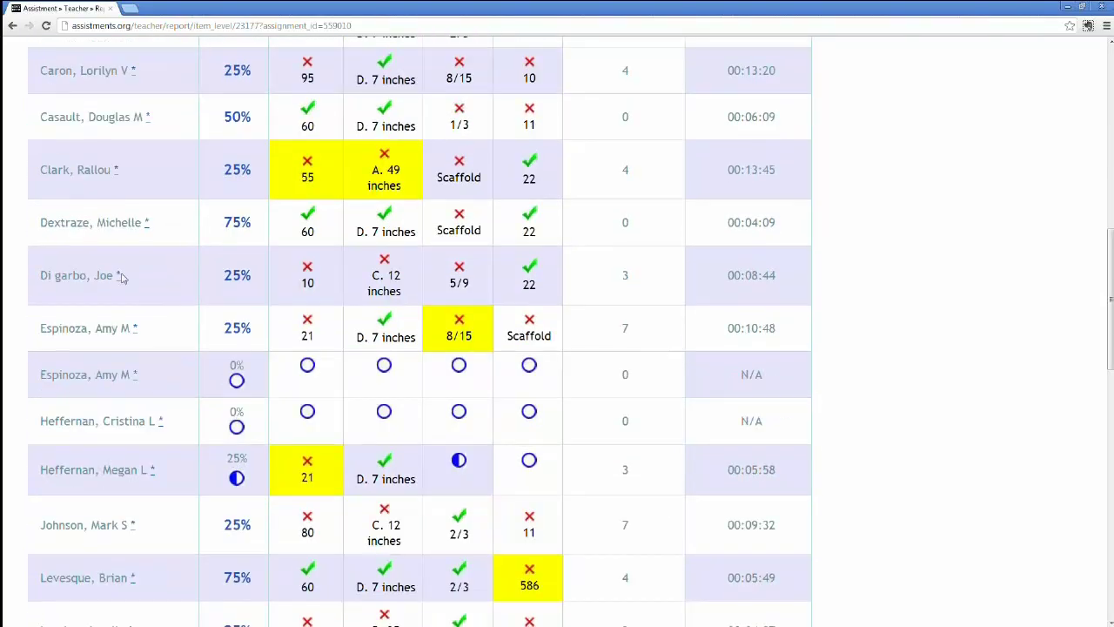
scroll(121, 276, down, 1)
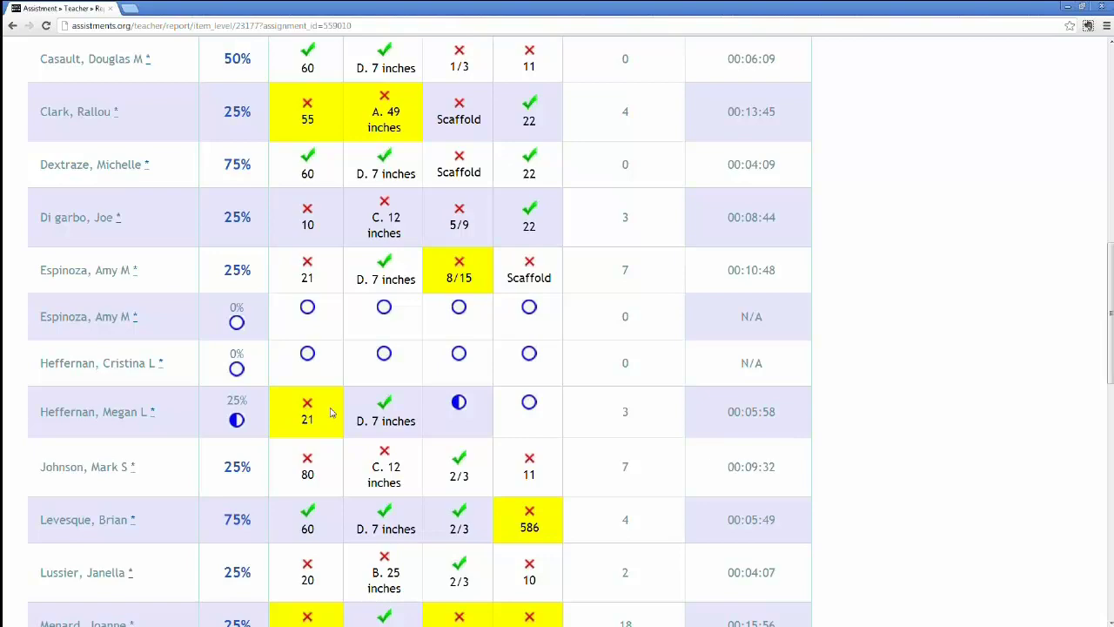
scroll(306, 409, up, 6)
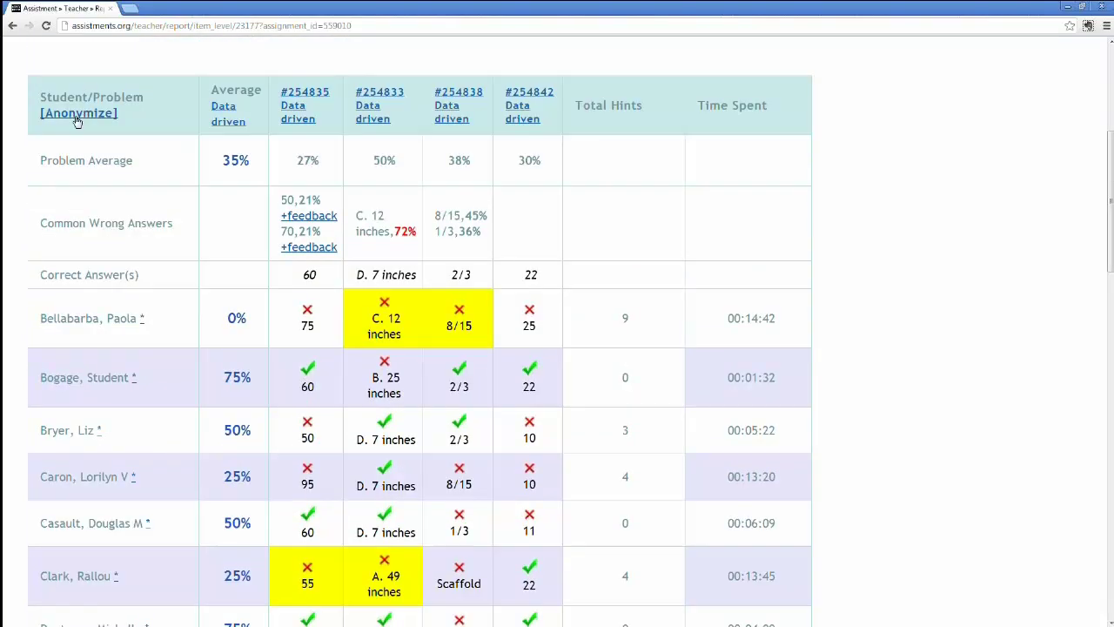
Anonymize the student names and examine the answers, highlighted cells, hint counts and times spent across the student rows
click(76, 113)
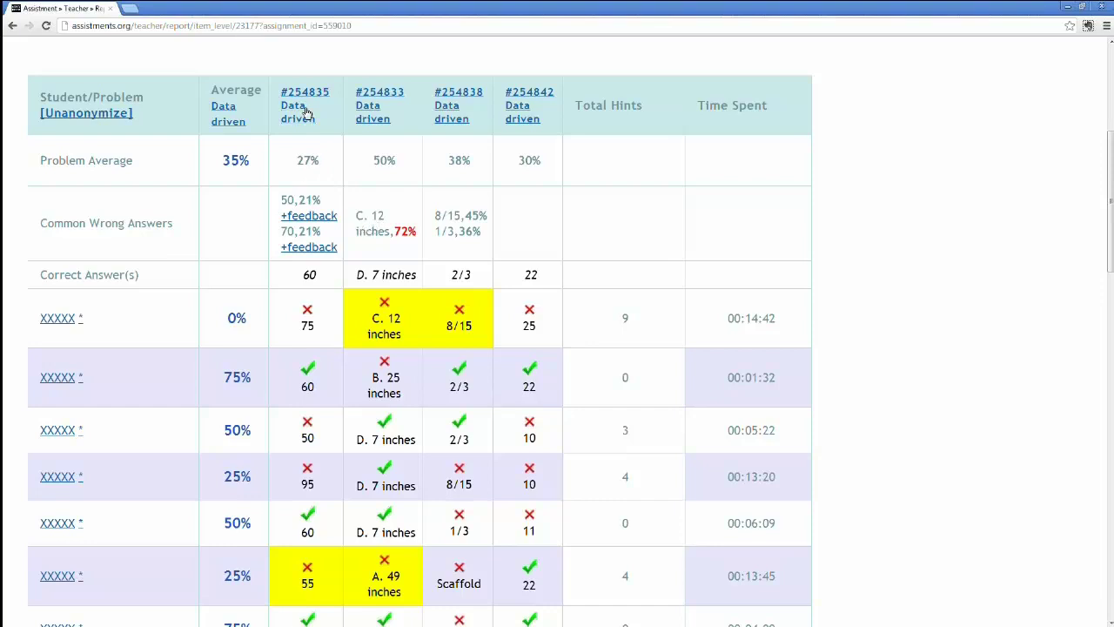
mouse_move(305, 95)
scroll(414, 370, down, 3)
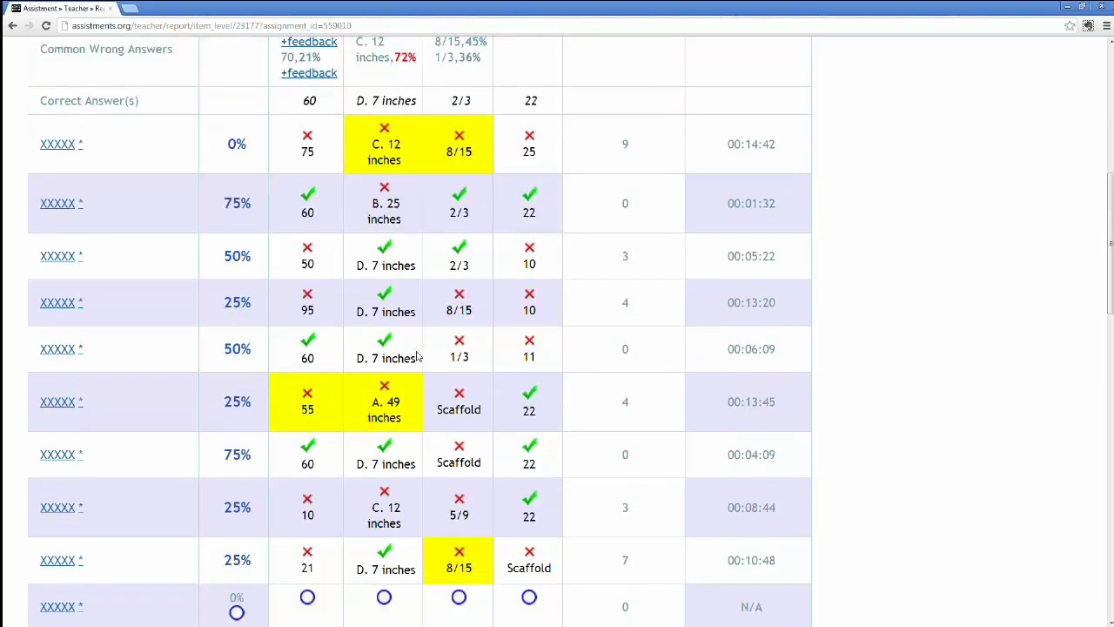
scroll(414, 333, down, 2)
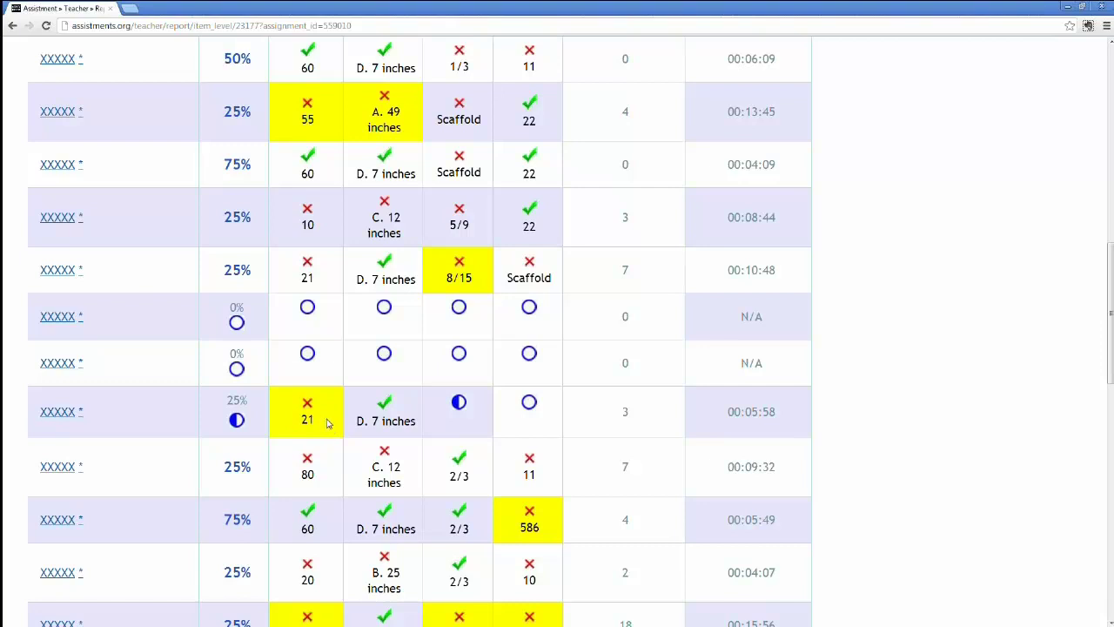
scroll(329, 425, down, 1)
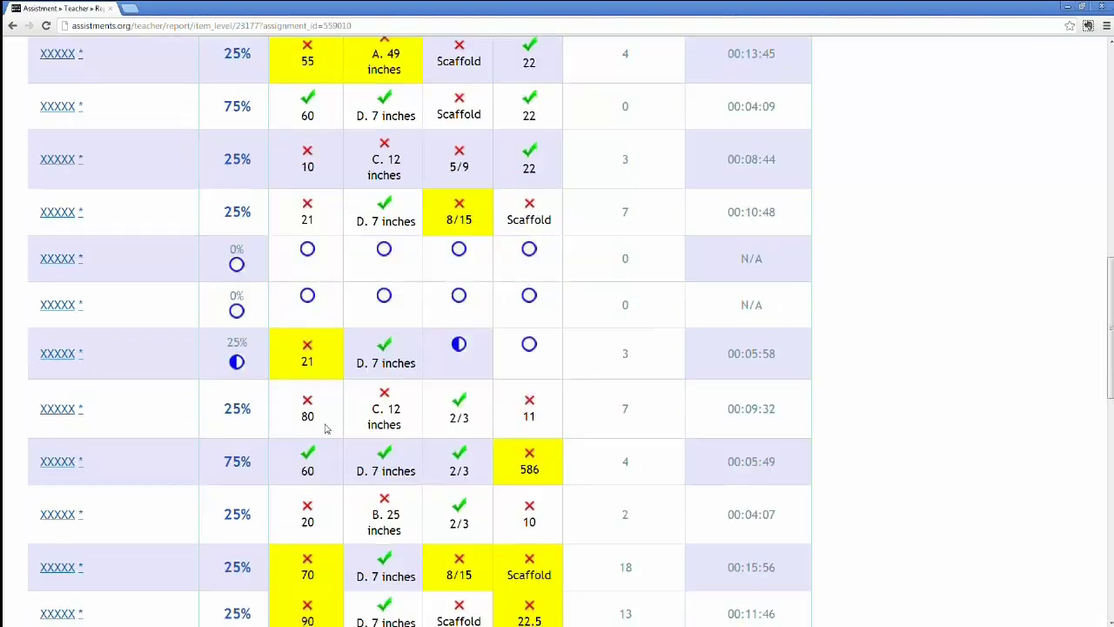
scroll(327, 428, down, 3)
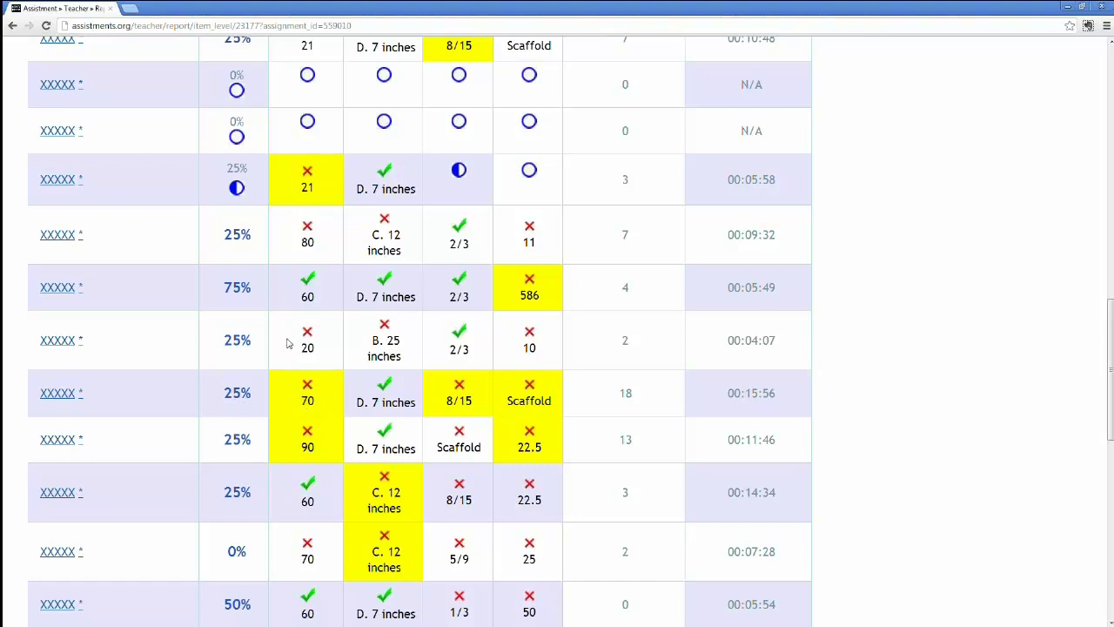
scroll(288, 343, up, 1)
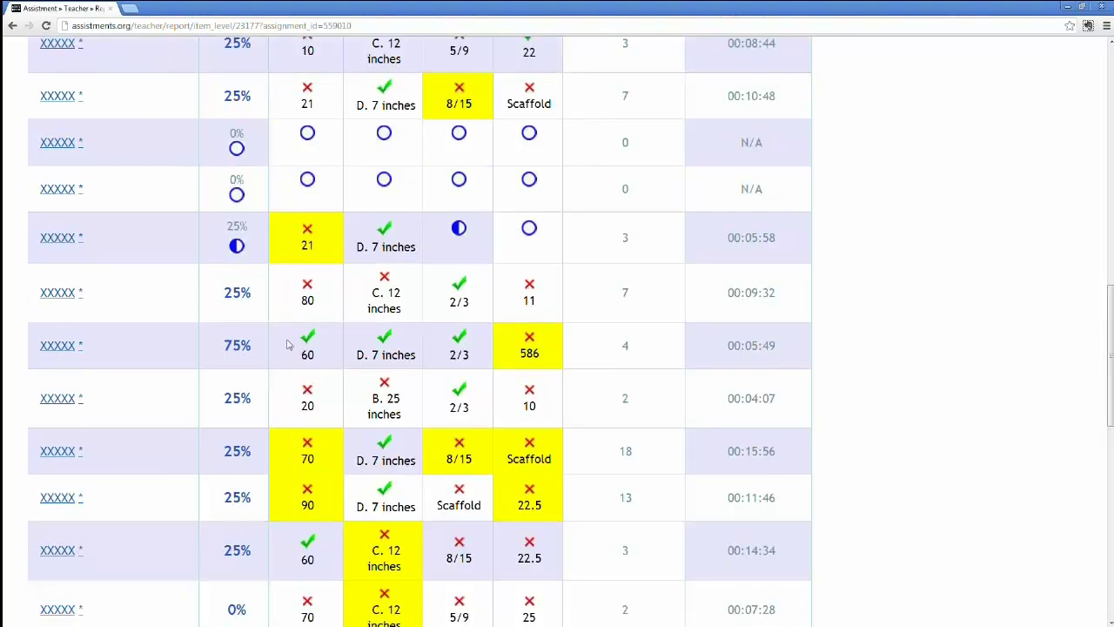
scroll(294, 353, up, 10)
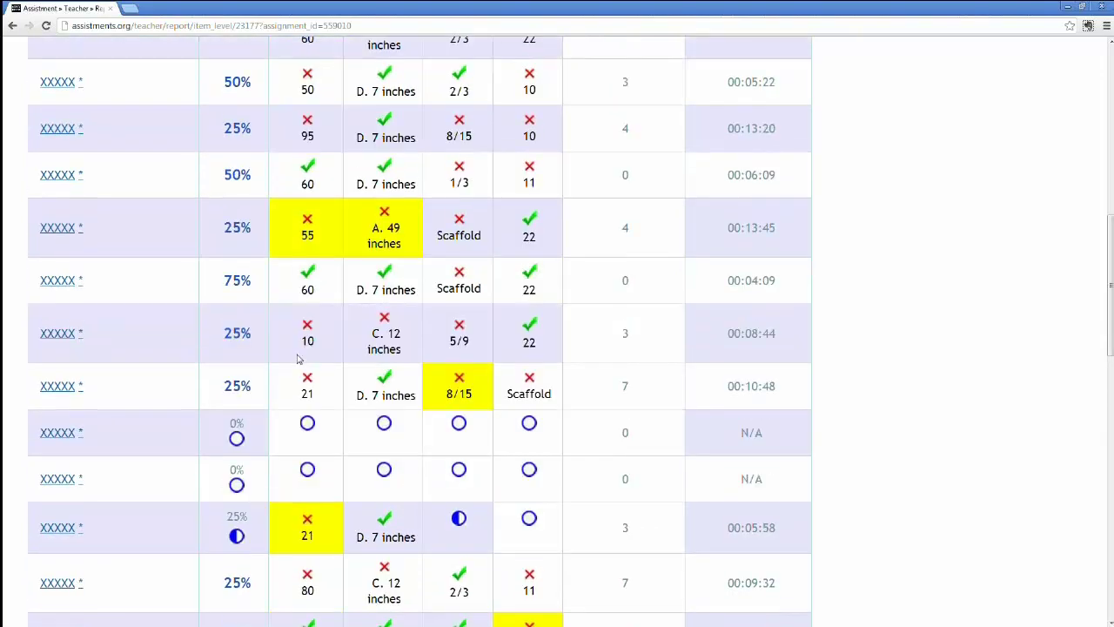
scroll(297, 356, up, 2)
scroll(299, 352, down, 1)
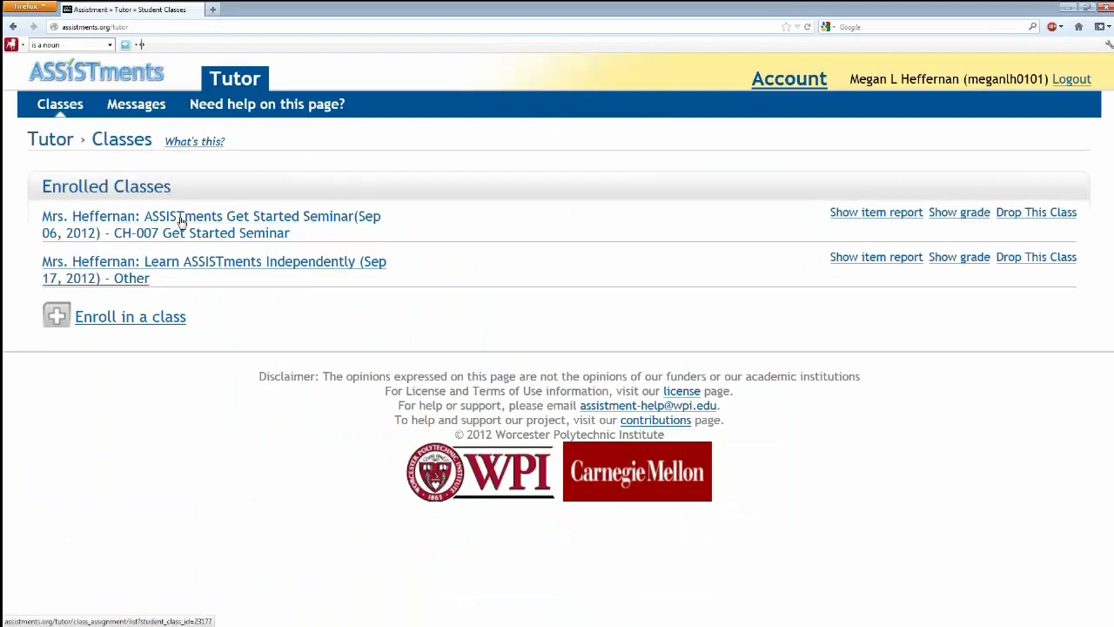
Open the essay assignment from the Essay Questions (language arts) folder of the ASSISTments Get Started Seminar class
click(179, 217)
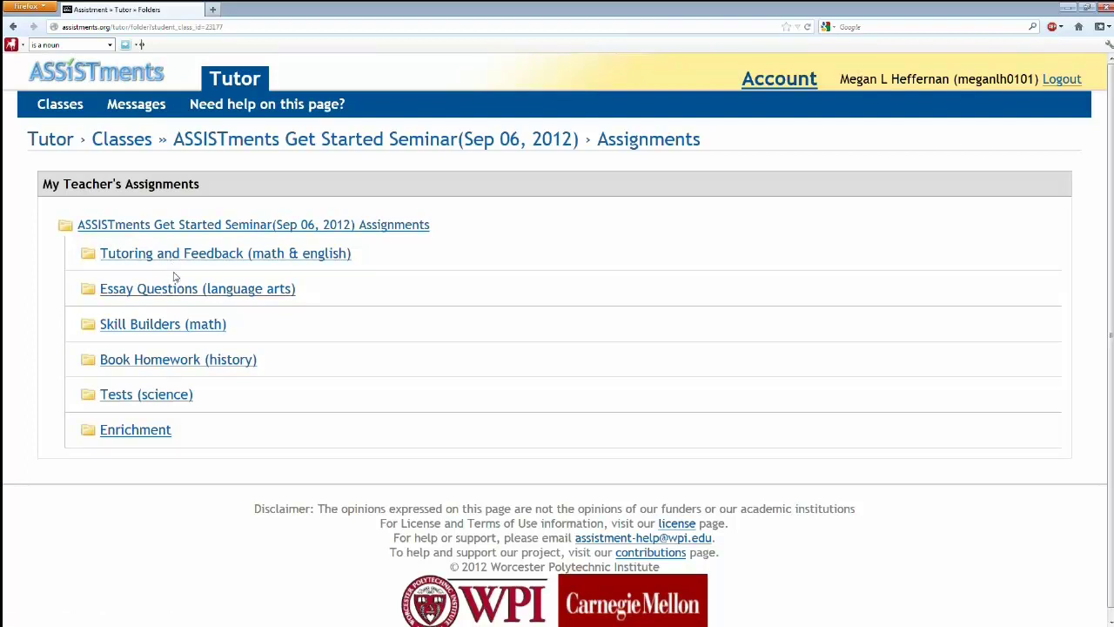
click(167, 286)
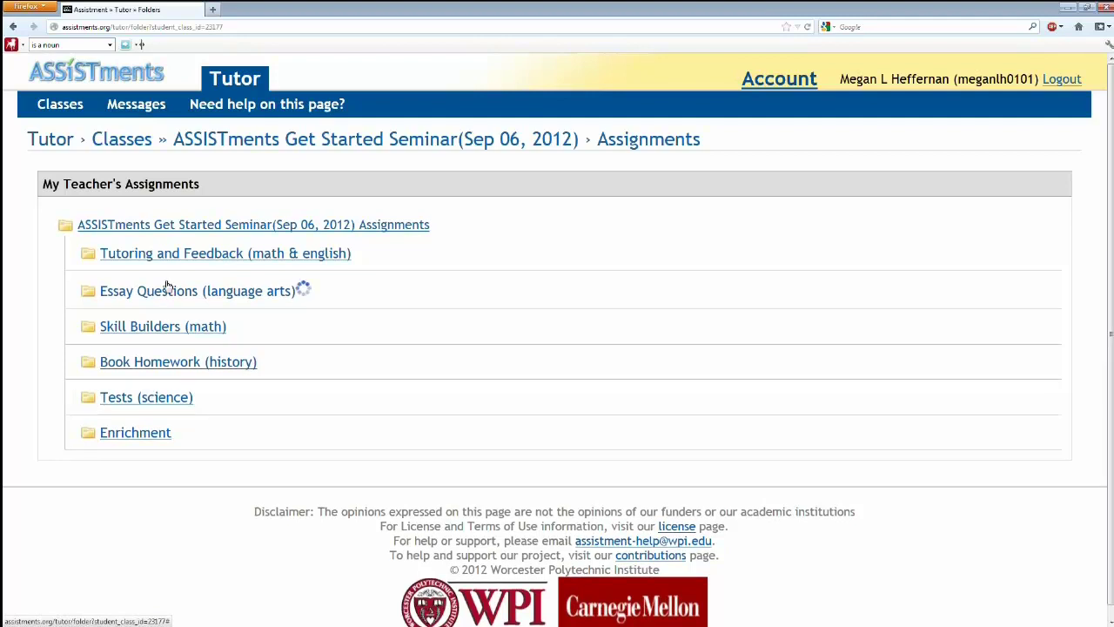
click(163, 322)
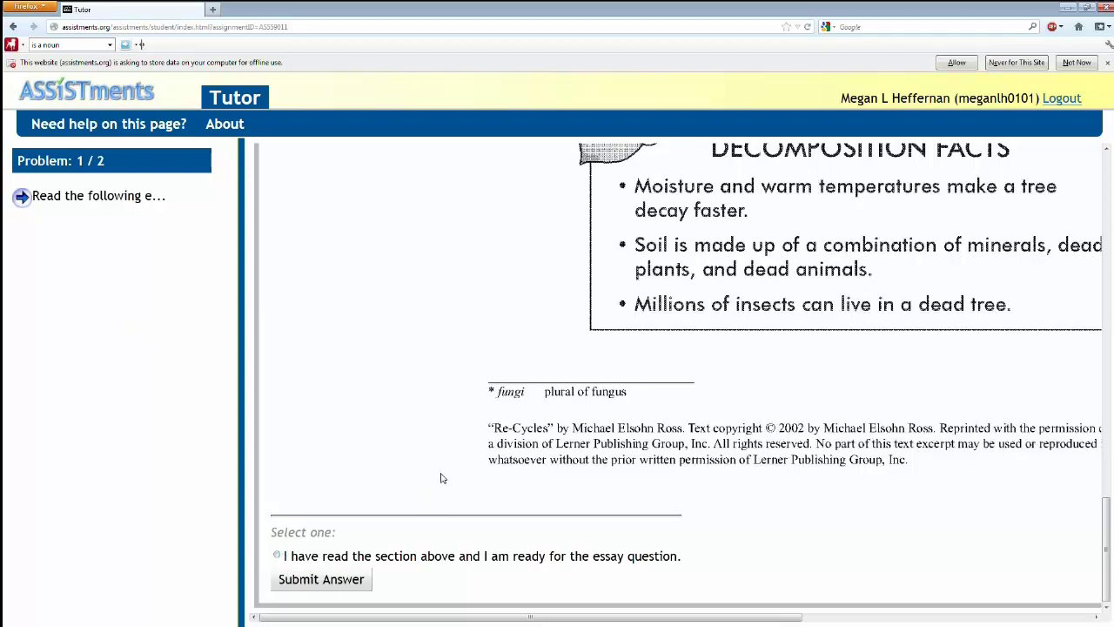
Look back over the reading passage, submit the confirmation that it has been read, and advance to the essay question
scroll(444, 465, up, 3)
scroll(449, 454, up, 5)
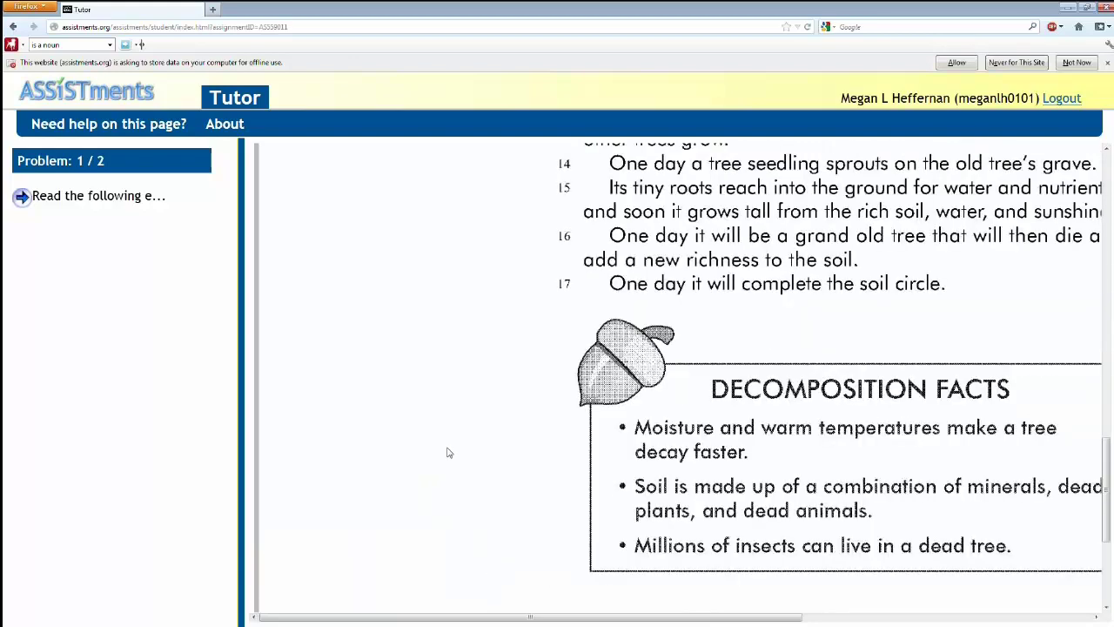
scroll(448, 458, up, 3)
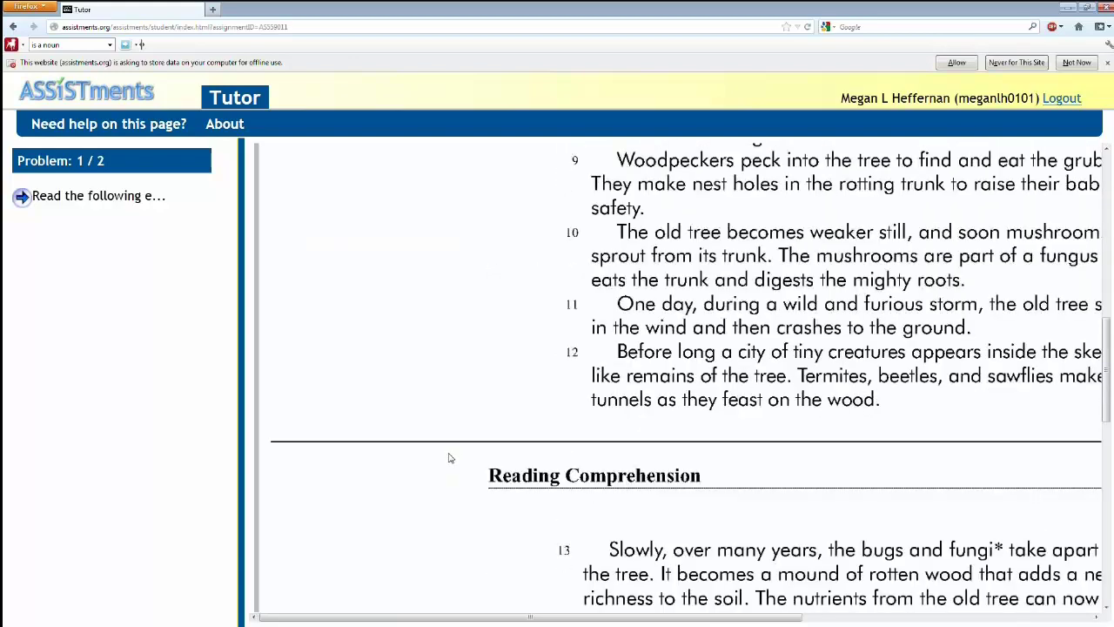
scroll(450, 460, up, 3)
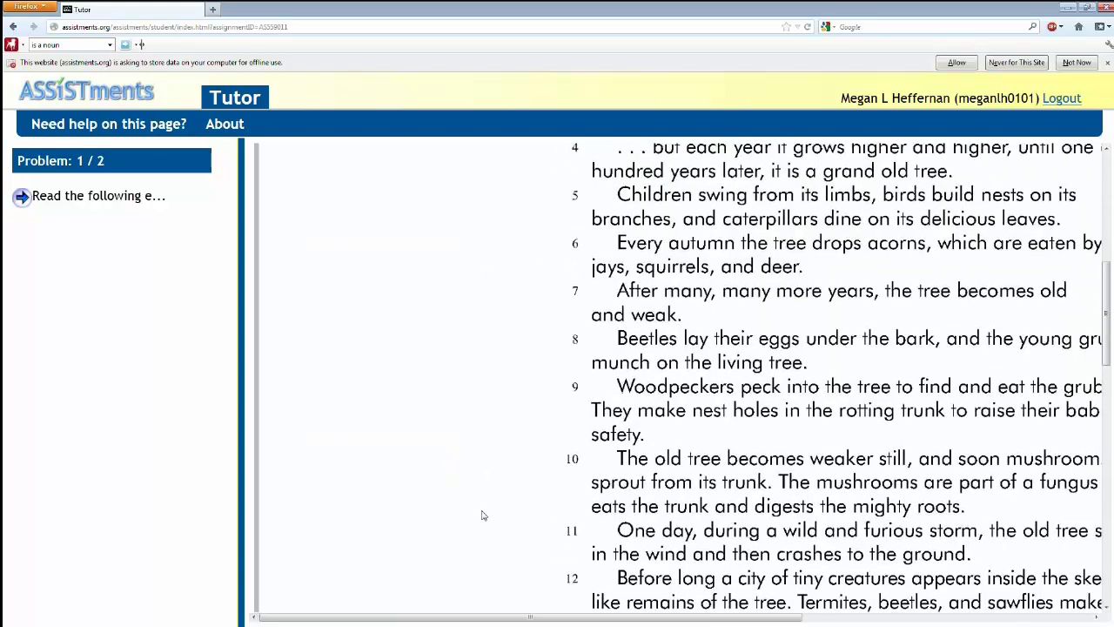
scroll(460, 503, down, 6)
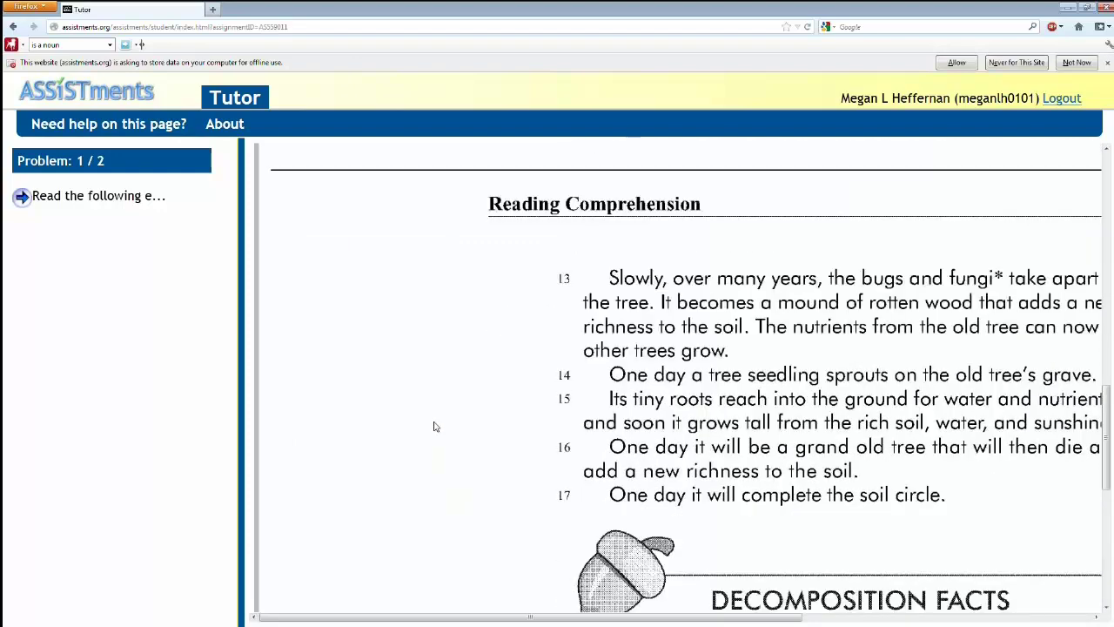
scroll(430, 417, down, 5)
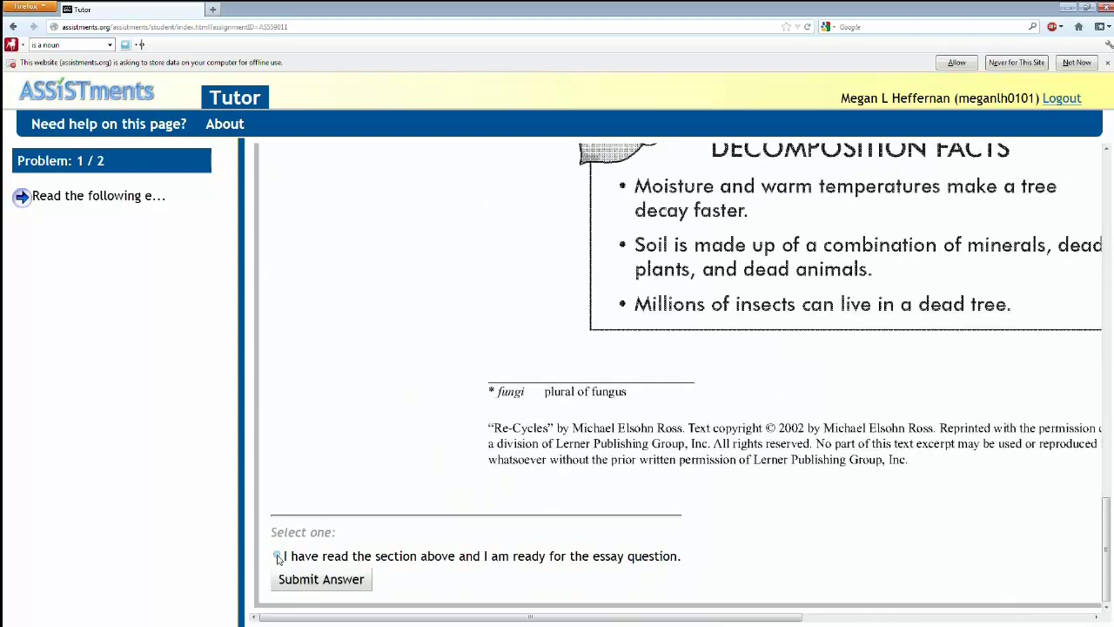
click(278, 556)
click(331, 585)
click(416, 604)
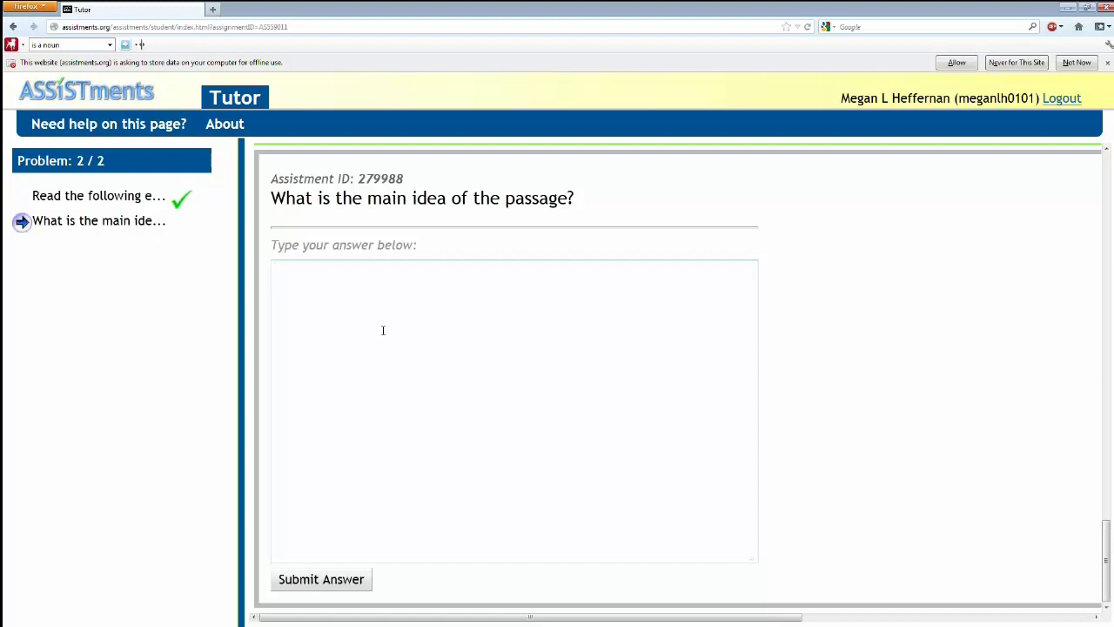
Answer the main-idea question with "The main idea is that there are acorns in the picture." and finish the essay assignment
text(The main idea is that the)
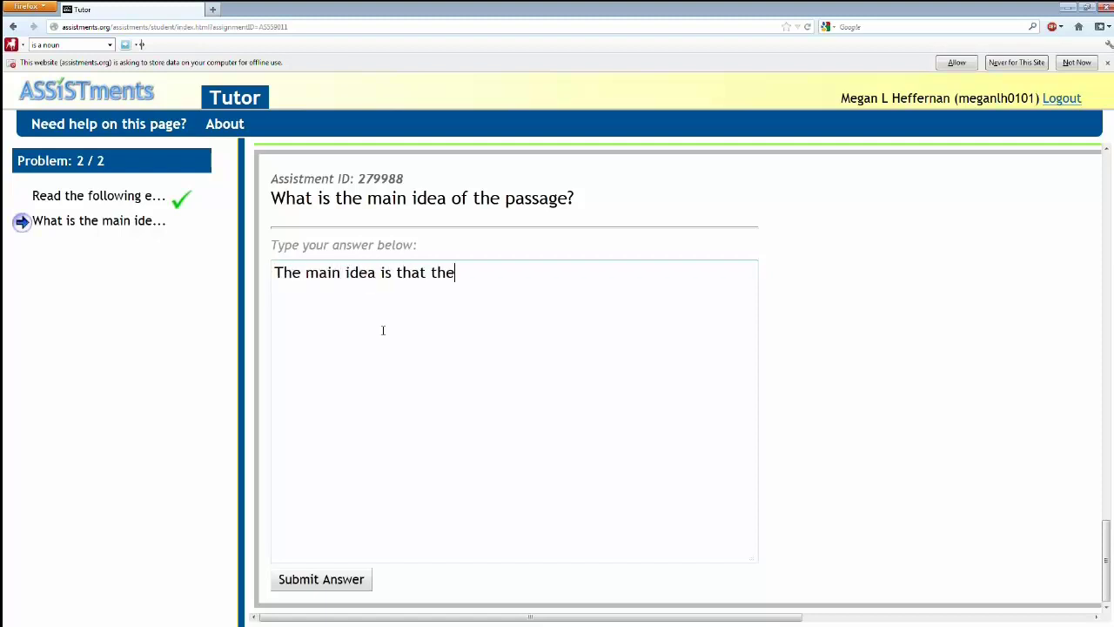
text(re are acorns in the pic)
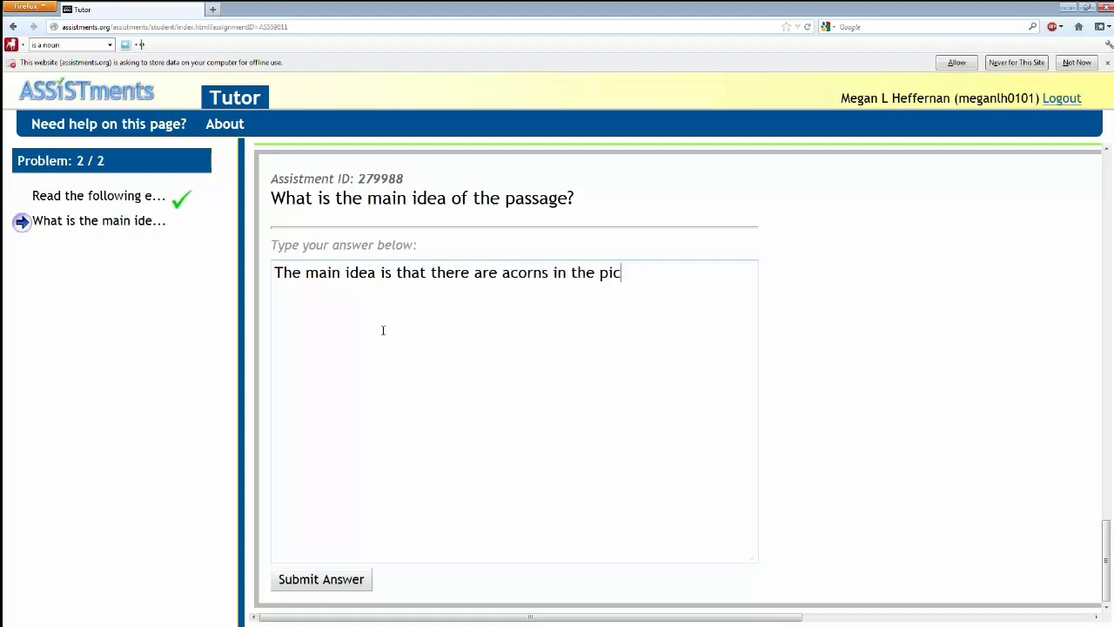
text(ture.)
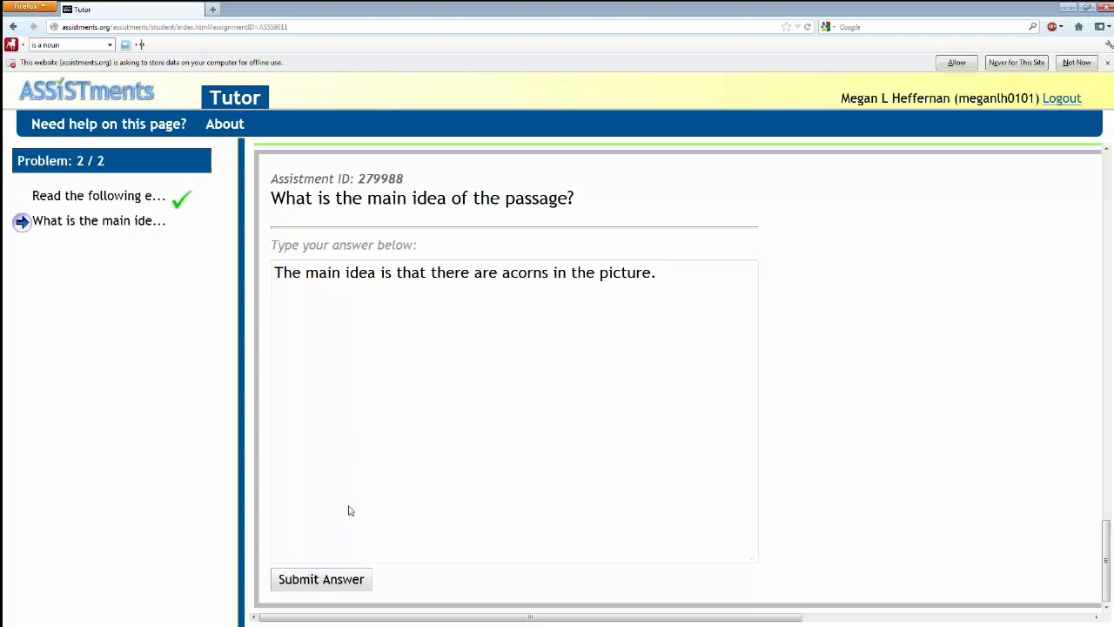
click(425, 607)
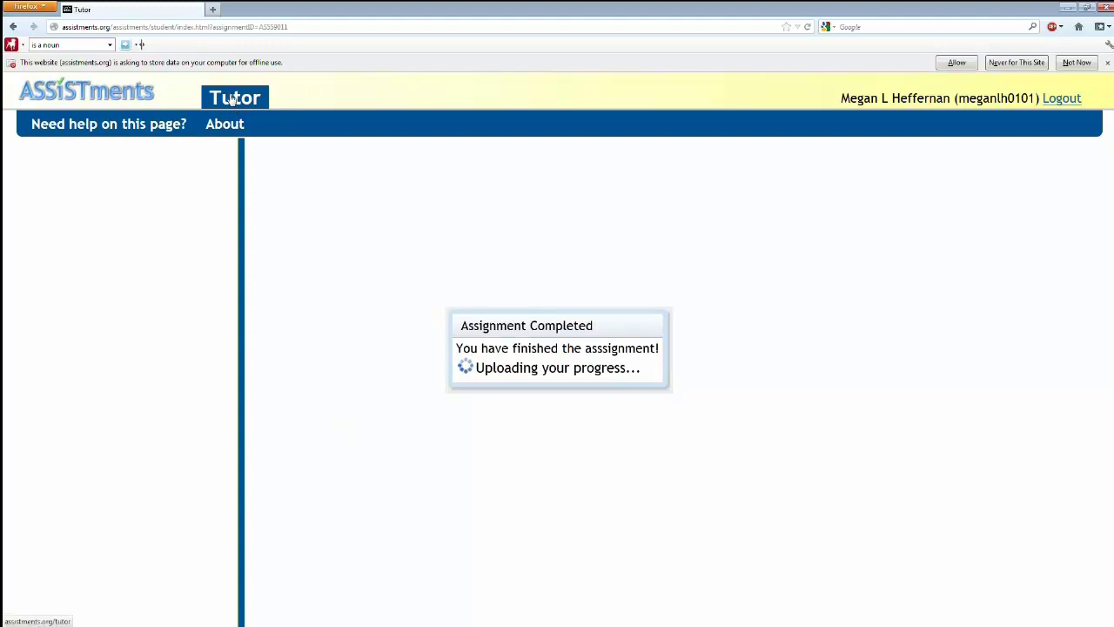
Return to the assignment list and open "4 - Integer Subtraction (Problem Set 7160)" from the Skill Builders (math) folder
click(569, 372)
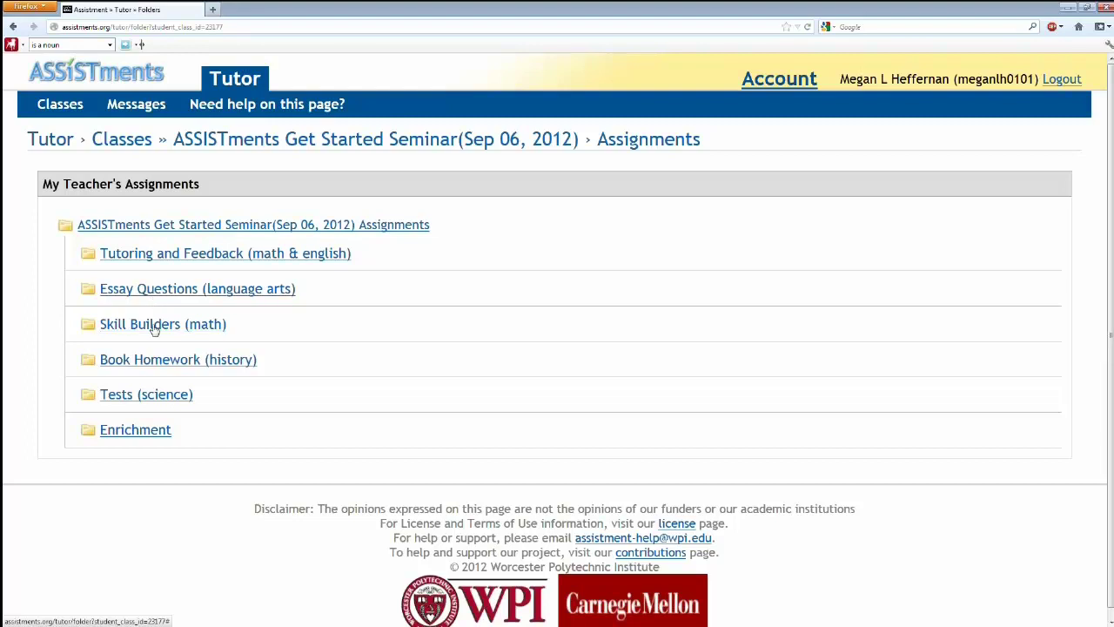
click(153, 327)
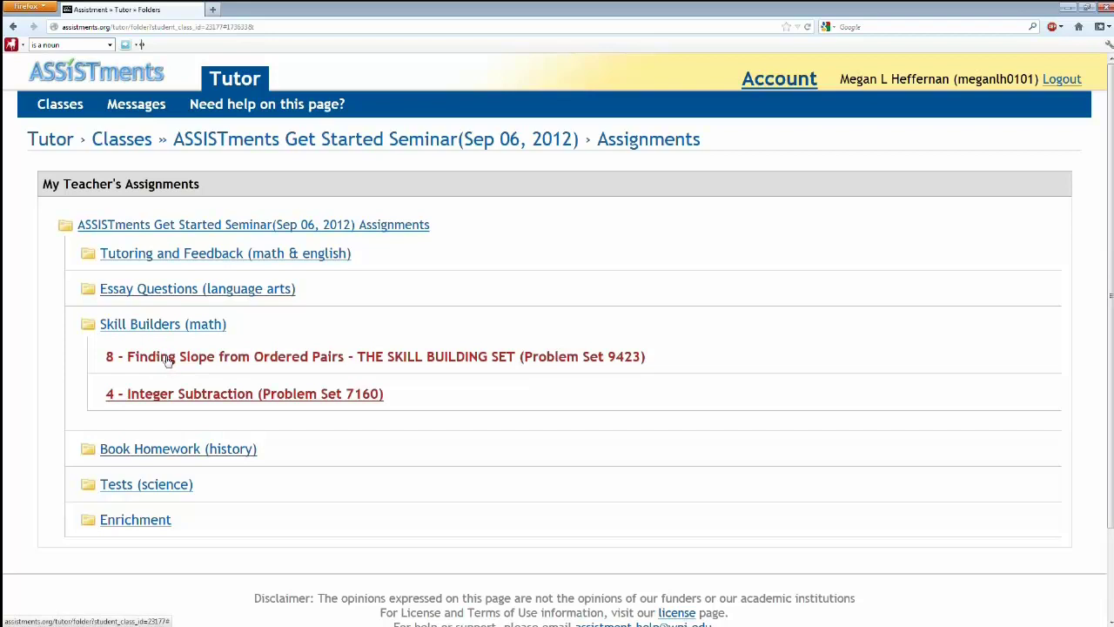
click(168, 359)
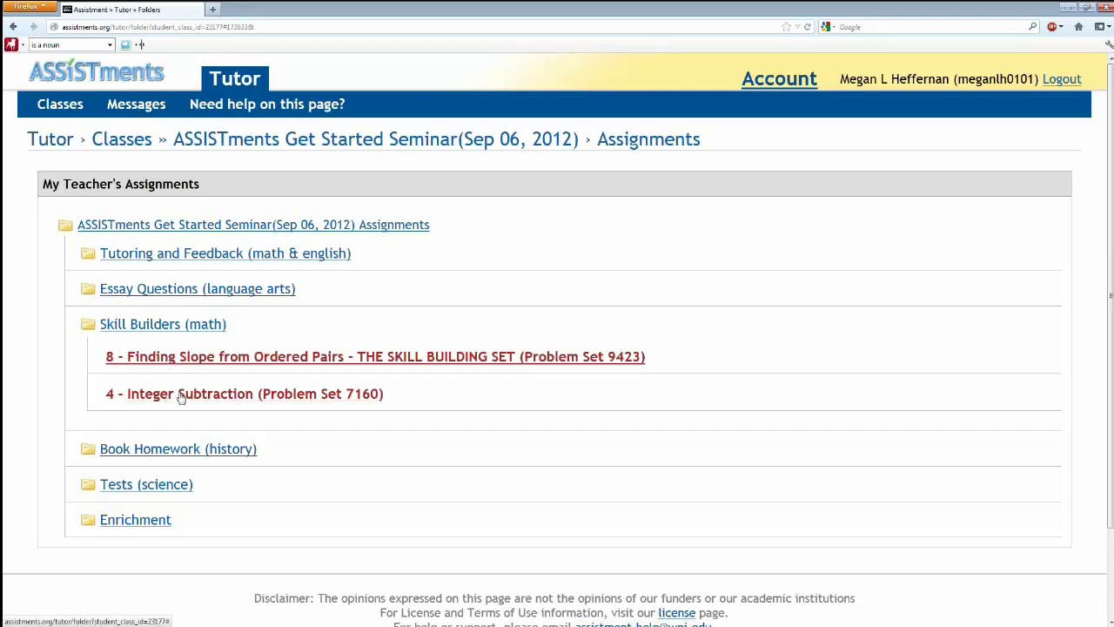
click(180, 396)
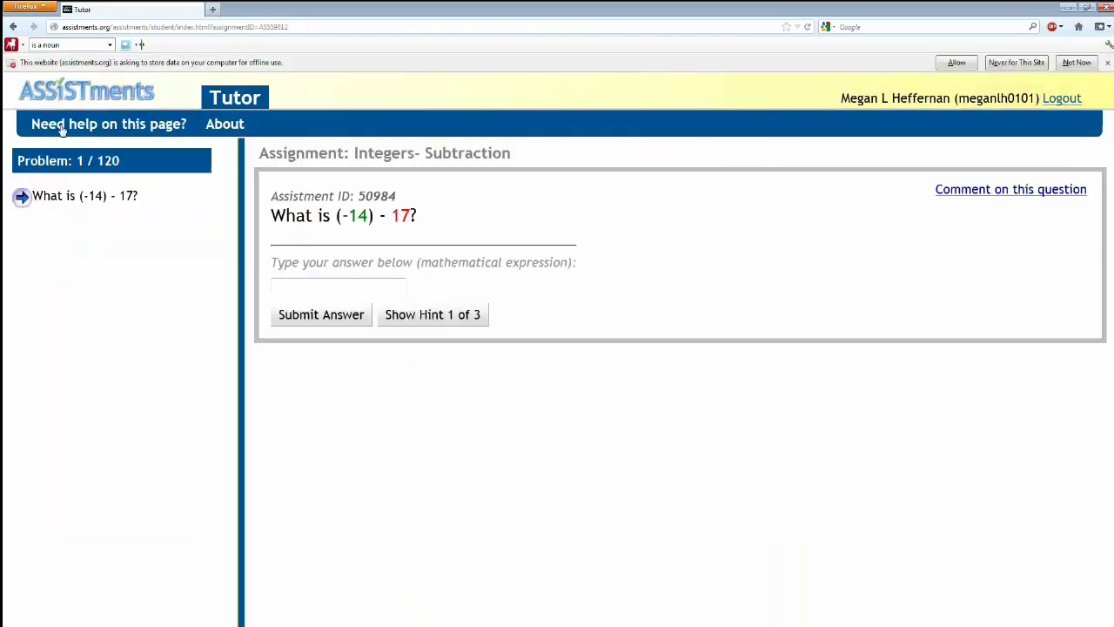
Submit 3 and then 2 as trial answers to the problem (-14) - 17
click(355, 291)
text(3)
click(318, 316)
drag(314, 289, 240, 285)
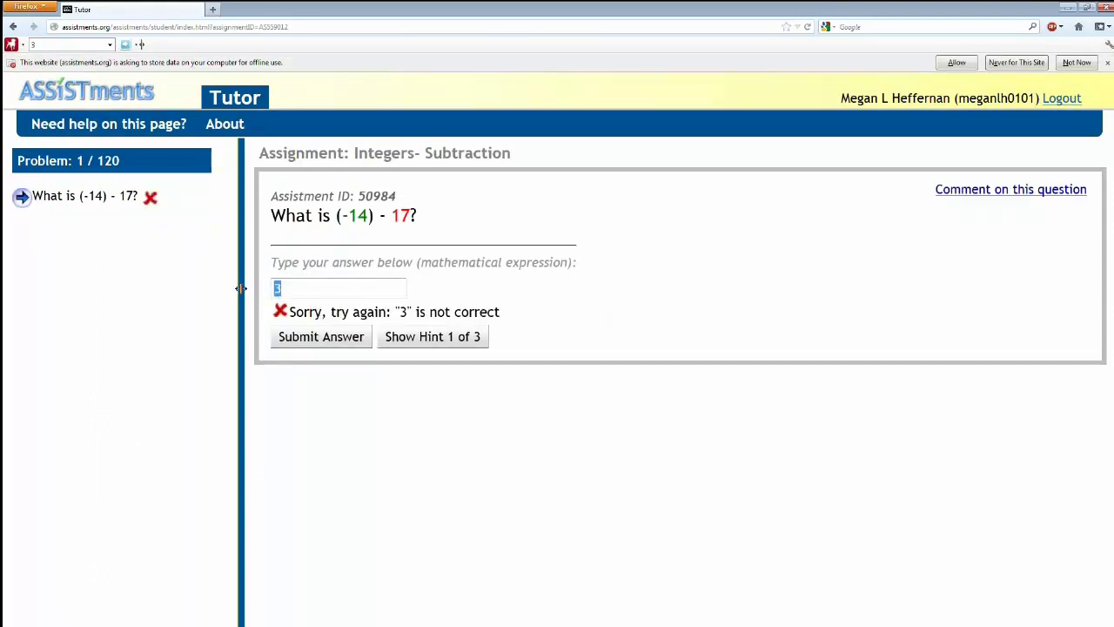
text(2)
click(288, 337)
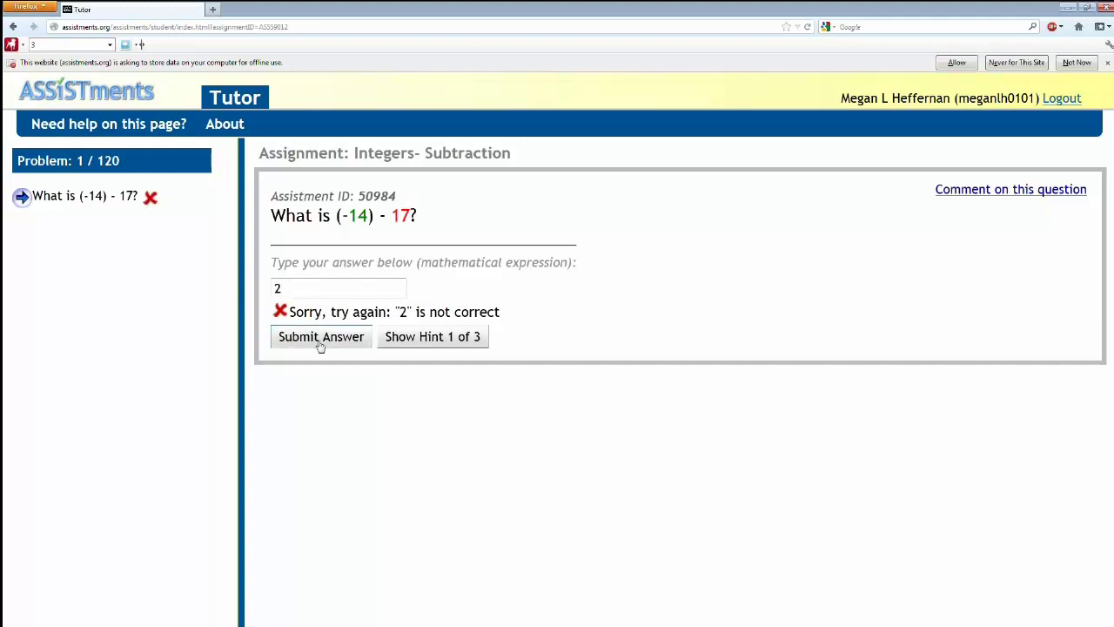
Reveal all three hints for the (-14) - 17 problem
click(443, 340)
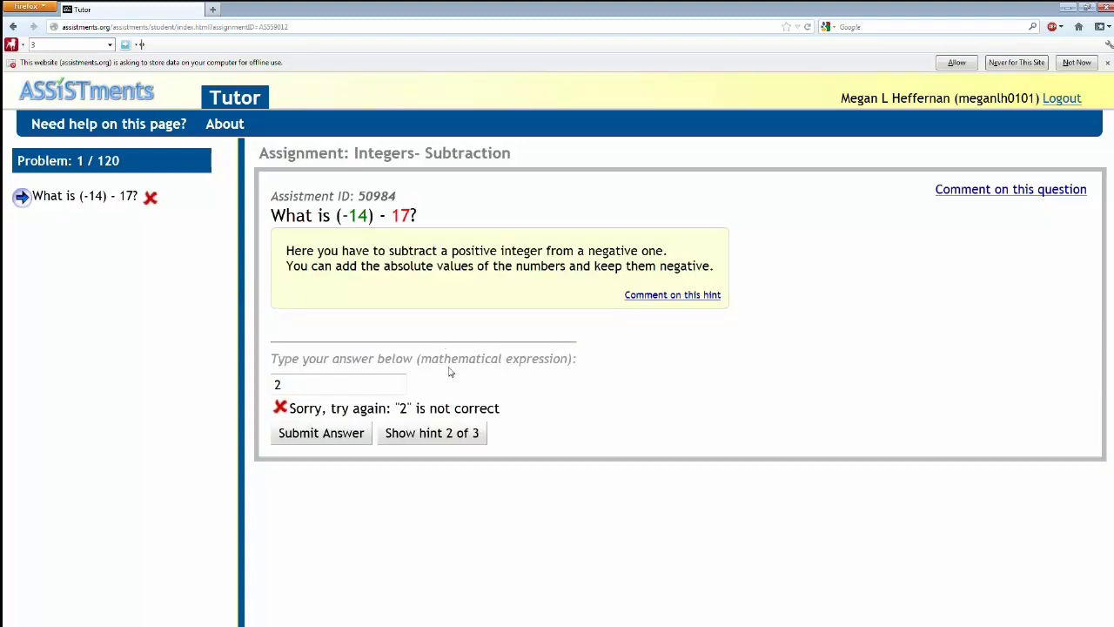
click(438, 438)
click(450, 547)
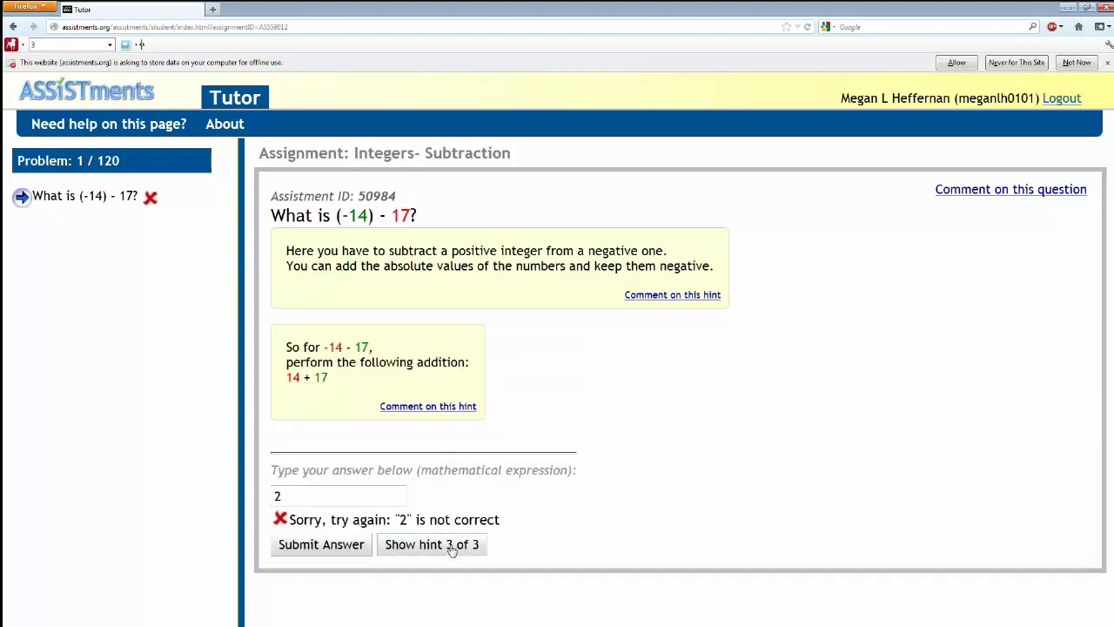
Replace the answer to (-14) - 17 with -31, submit it, and advance to the next problem
click(298, 538)
double_click(285, 542)
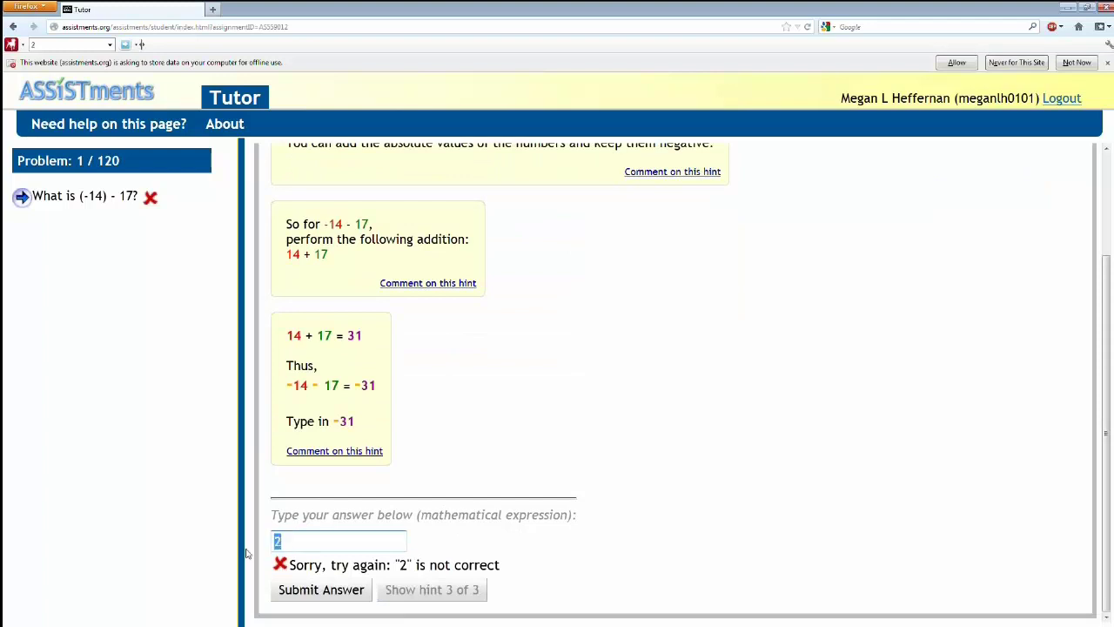
text(-31)
key(Return)
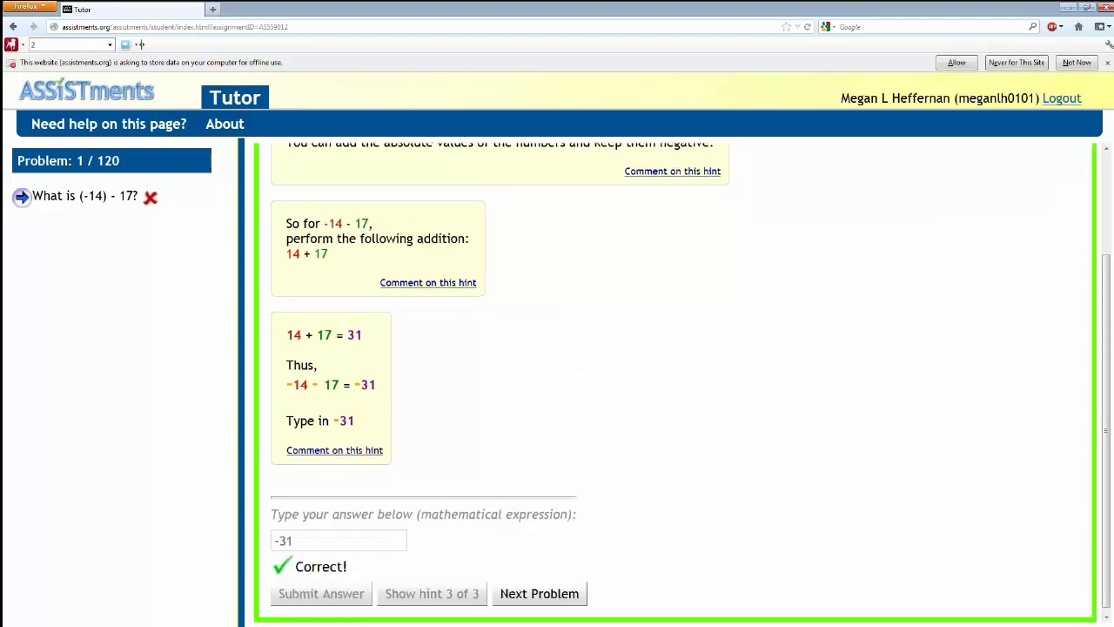
click(564, 600)
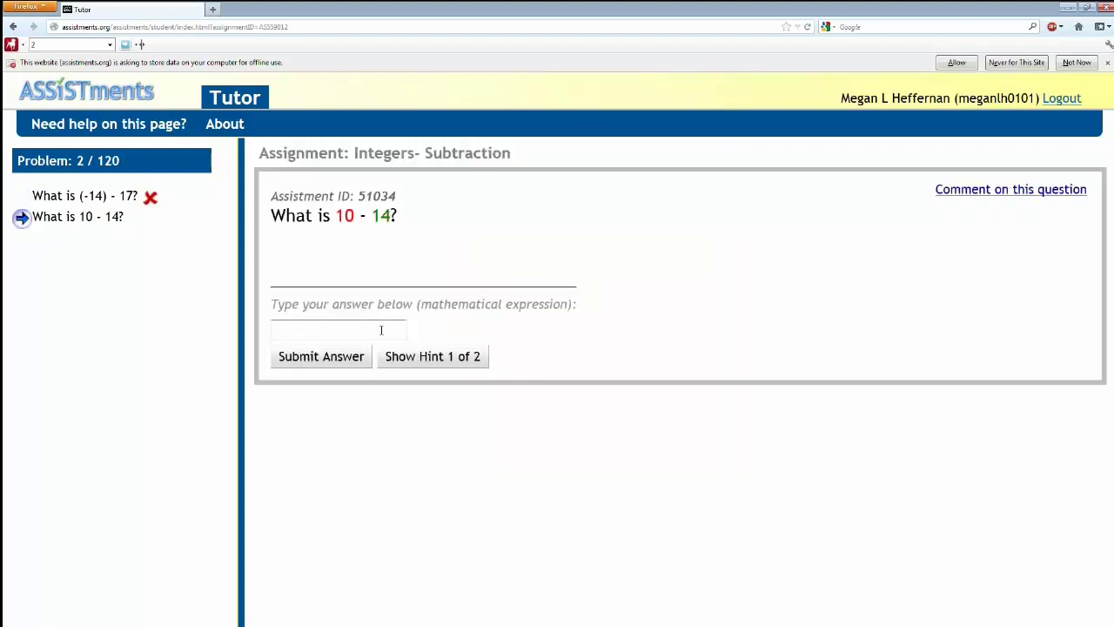
Answer 10 - 14 with -4, submit it, and advance to the next problem
click(369, 330)
text(-4)
click(321, 358)
click(534, 386)
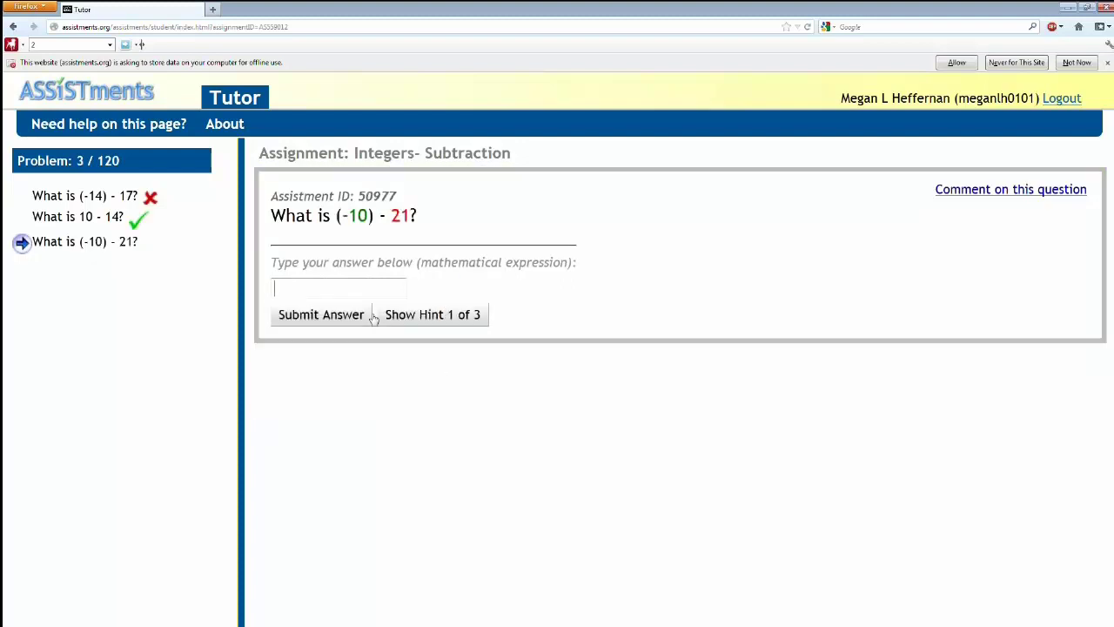
Answer (-10) - 21 with -31, submit it, and advance to the next problem
click(355, 287)
text(-31)
click(350, 317)
click(545, 348)
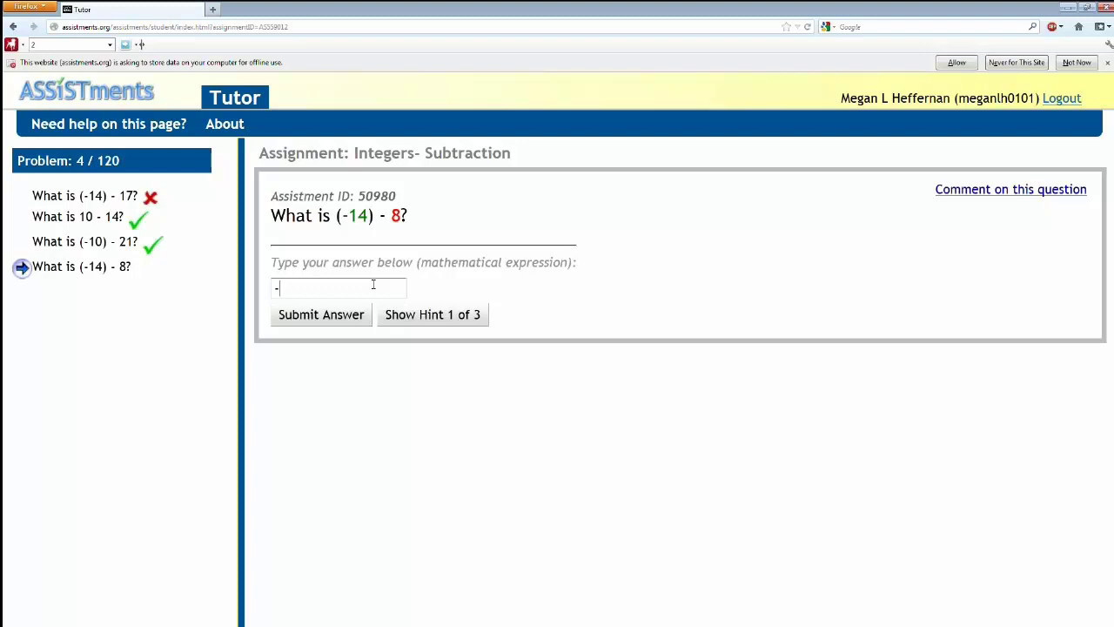
Answer (-14) - 8 with -22, submit it, and finish the Integer Subtraction assignment
click(374, 285)
text(-22)
click(323, 313)
click(560, 348)
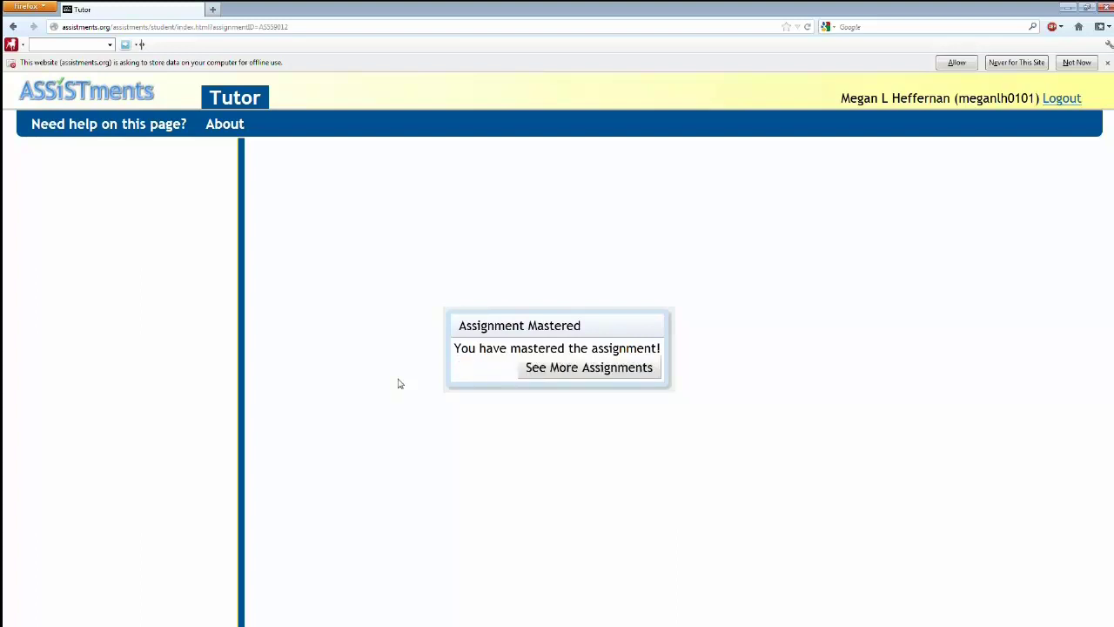
Return to the assignment list and open the American History HW p.188 assignment from the Book Homework (history) folder
click(552, 370)
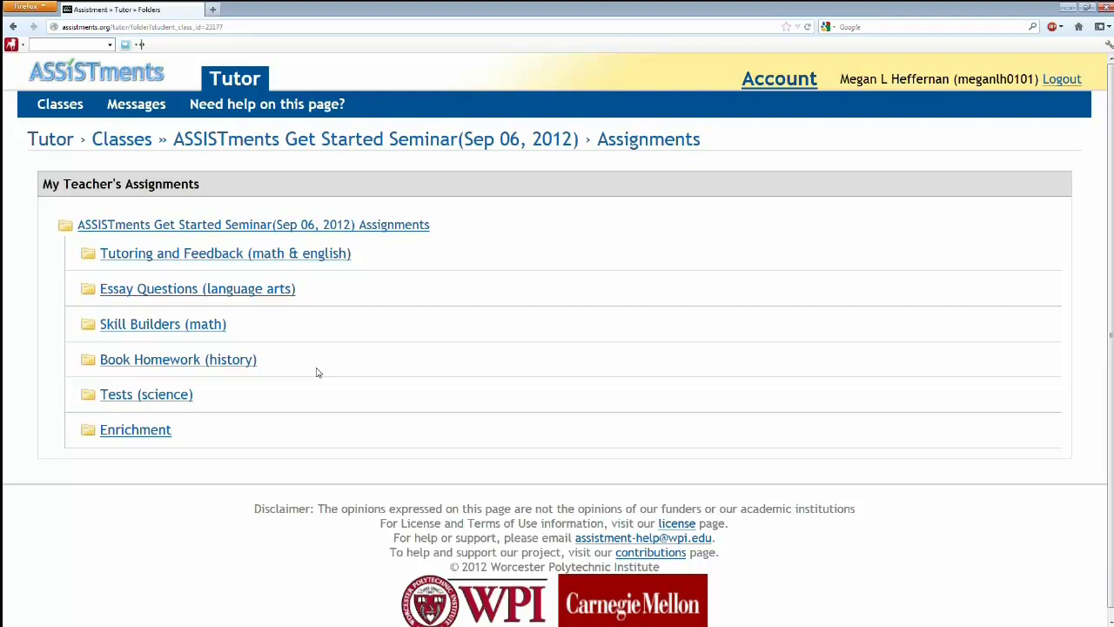
click(178, 362)
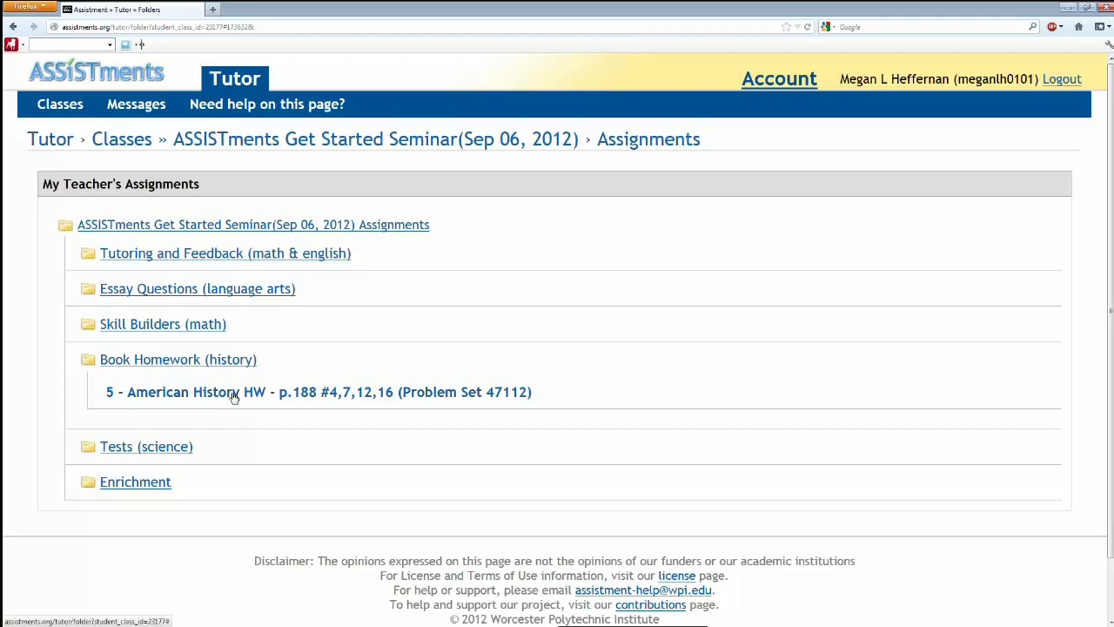
click(233, 393)
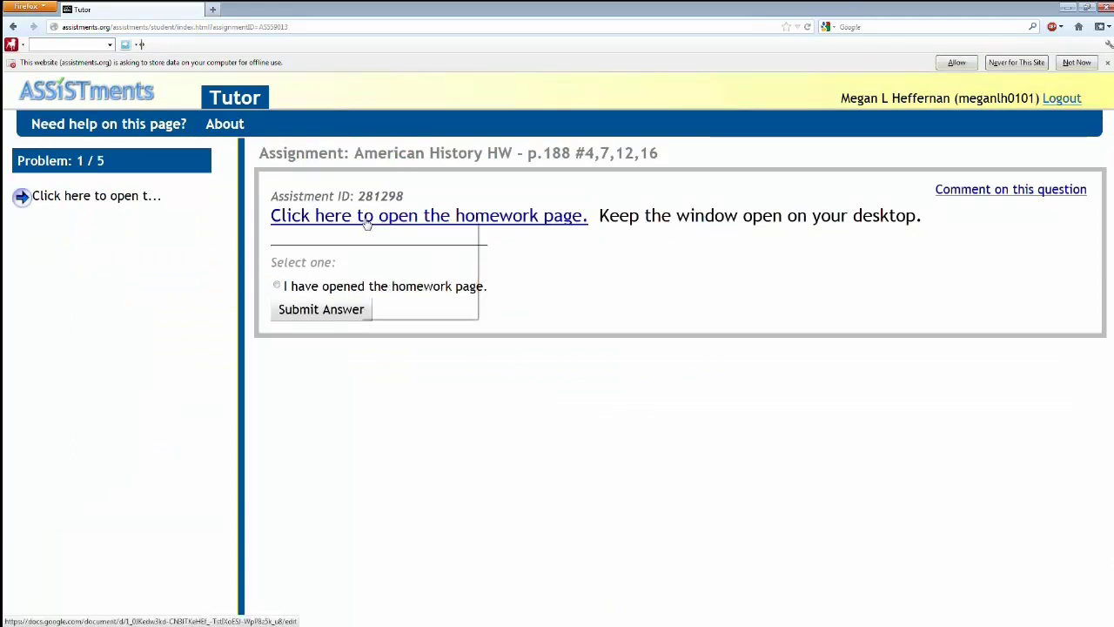
Open the linked homework page in a separate browser tab and view the History HW - Page 188 document
right_click(367, 224)
click(383, 238)
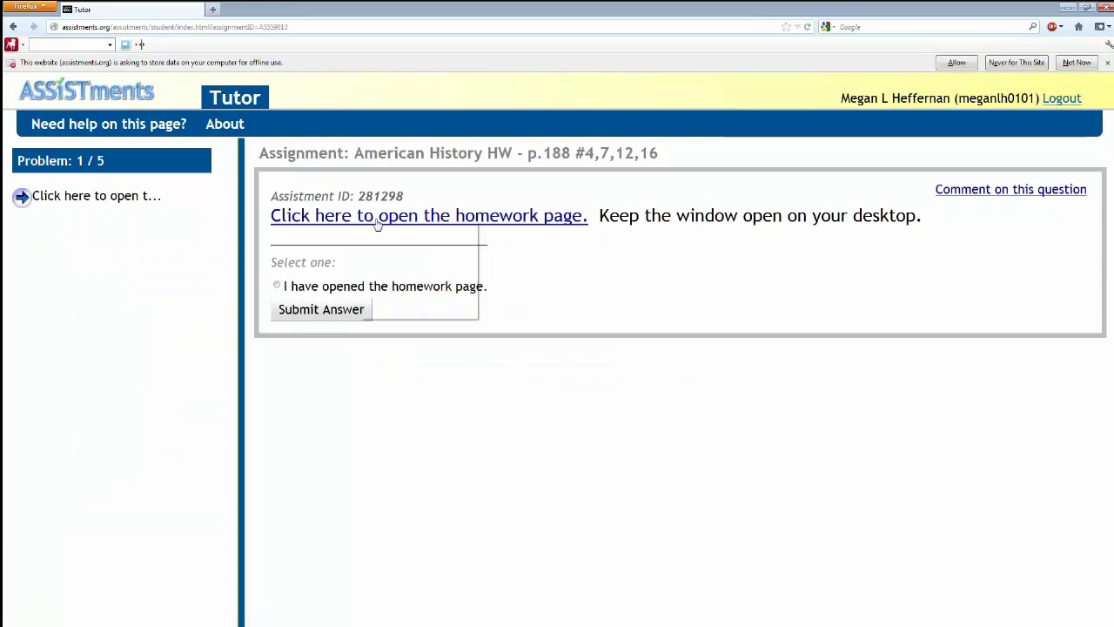
right_click(377, 224)
click(387, 232)
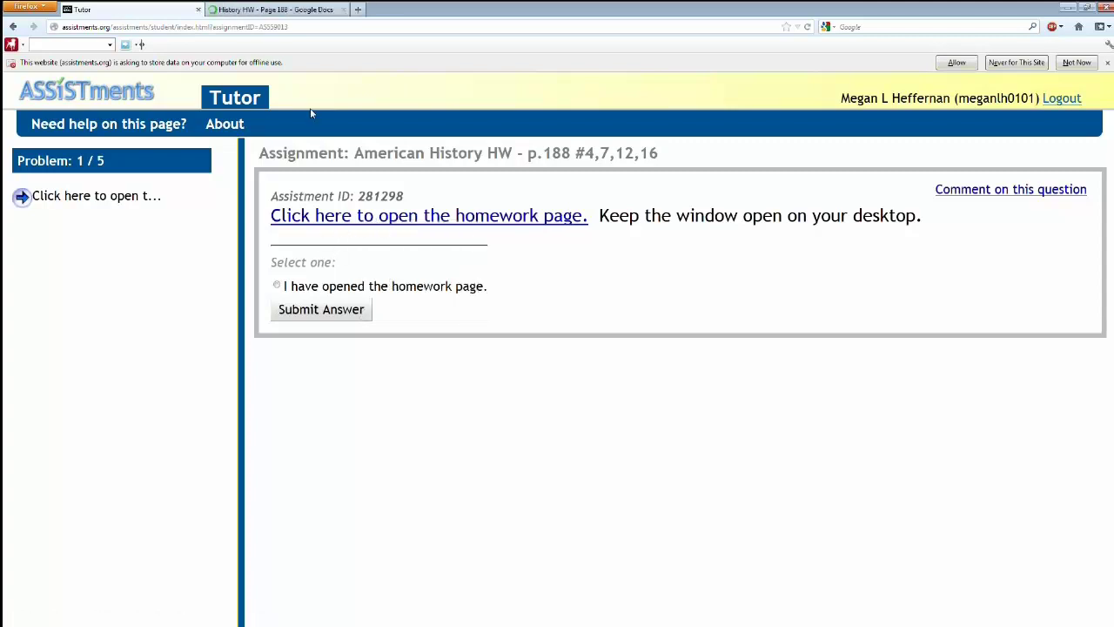
click(276, 12)
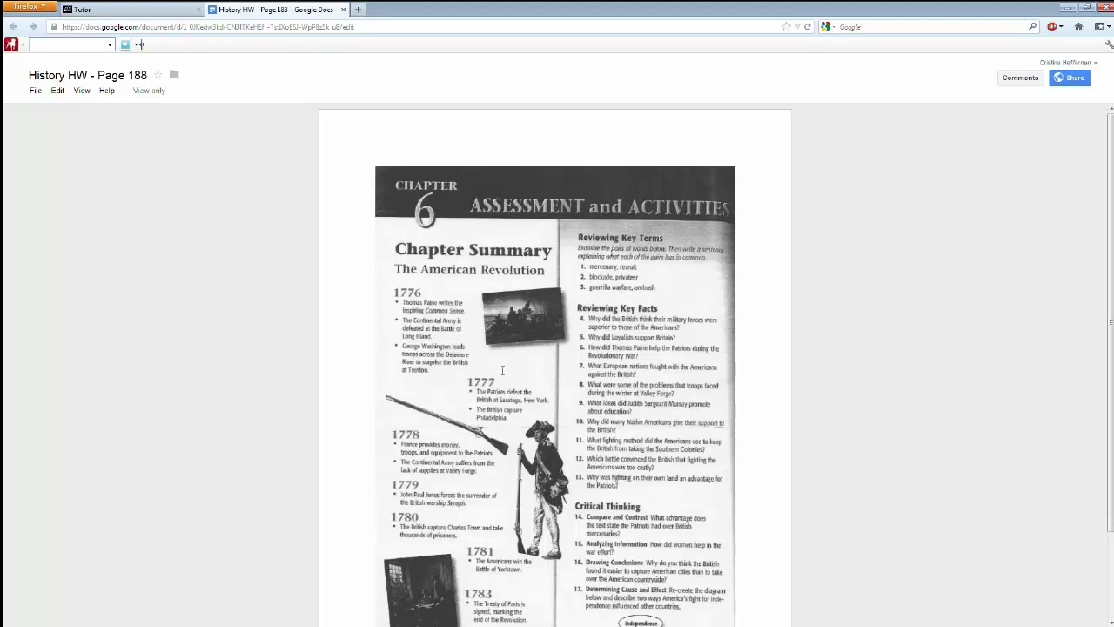
Back in the tutor, submit "I have opened the homework page." and advance to the Page 188 #4 problem
click(108, 15)
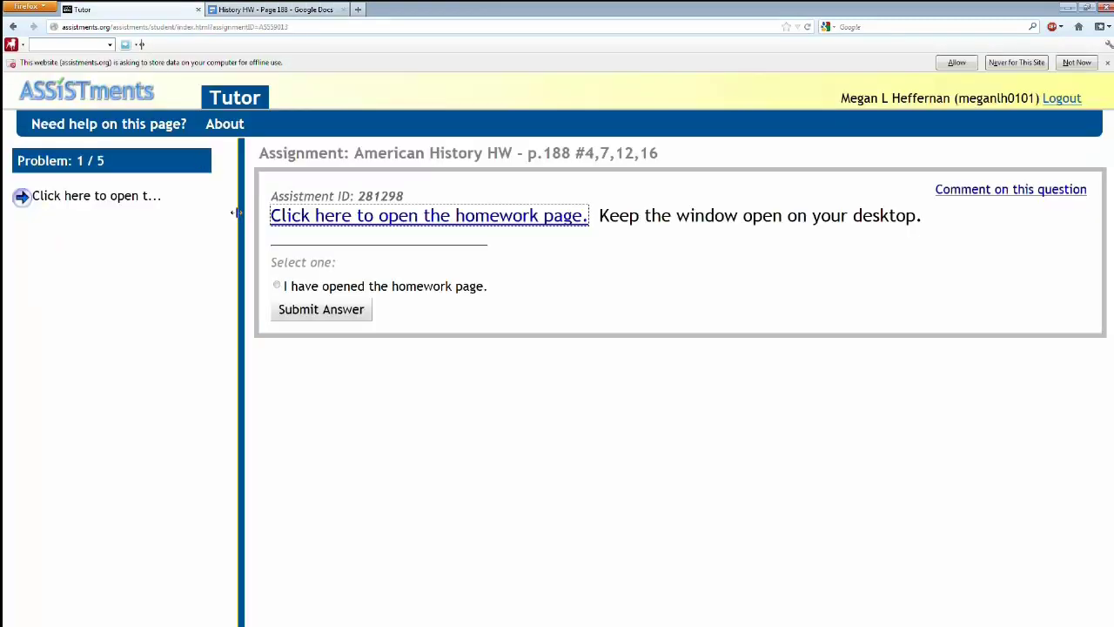
click(278, 287)
click(330, 311)
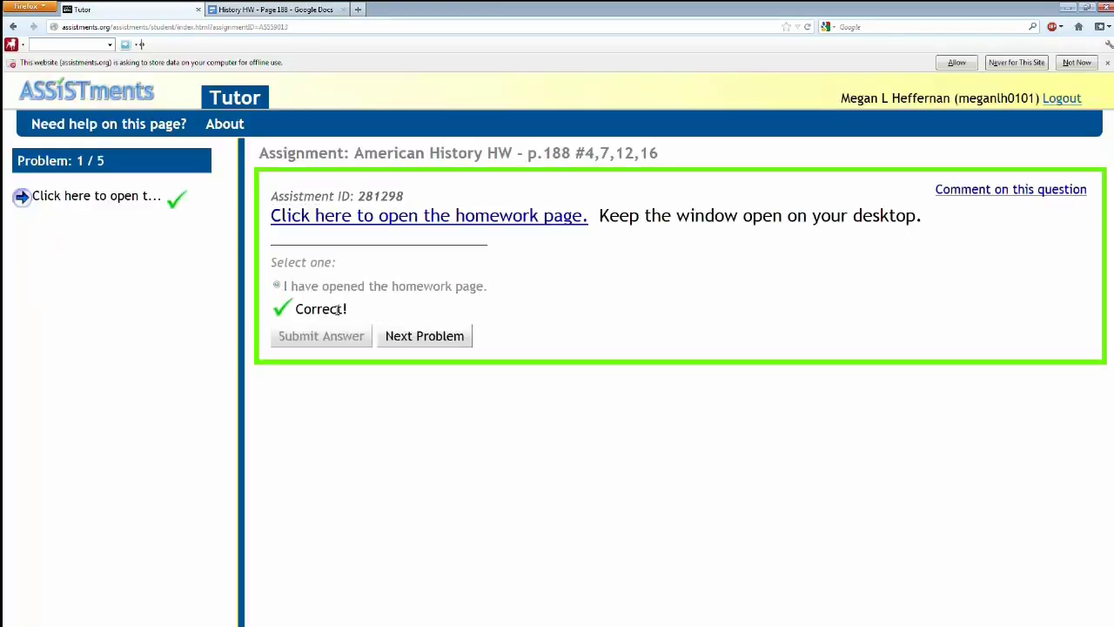
click(424, 331)
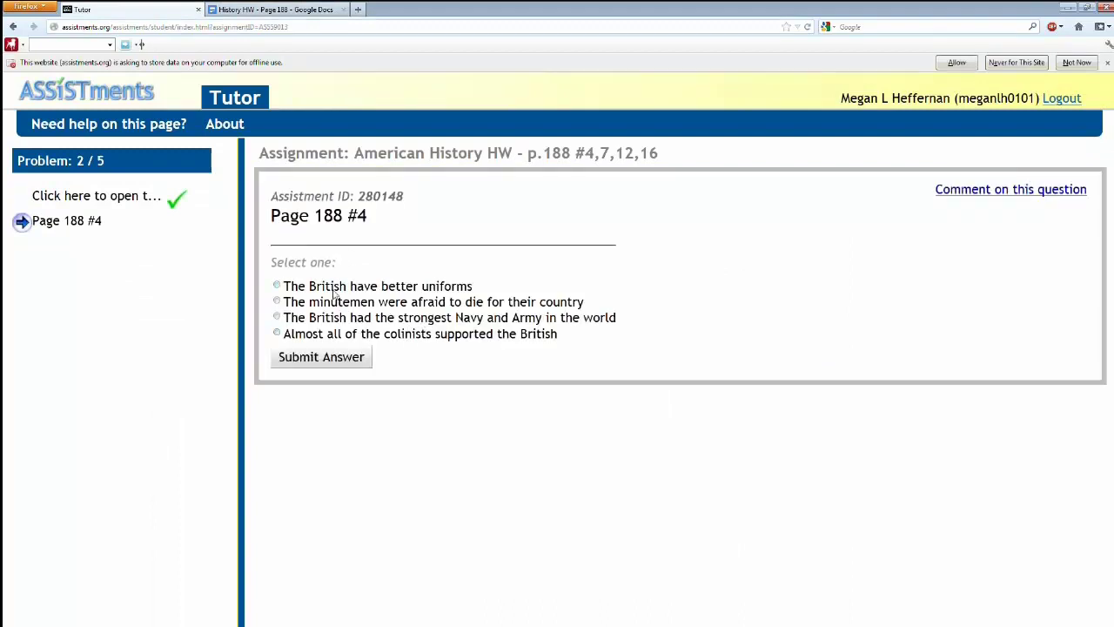
Check question 4 in the History HW - Page 188 document and return to the tutor problem
click(228, 10)
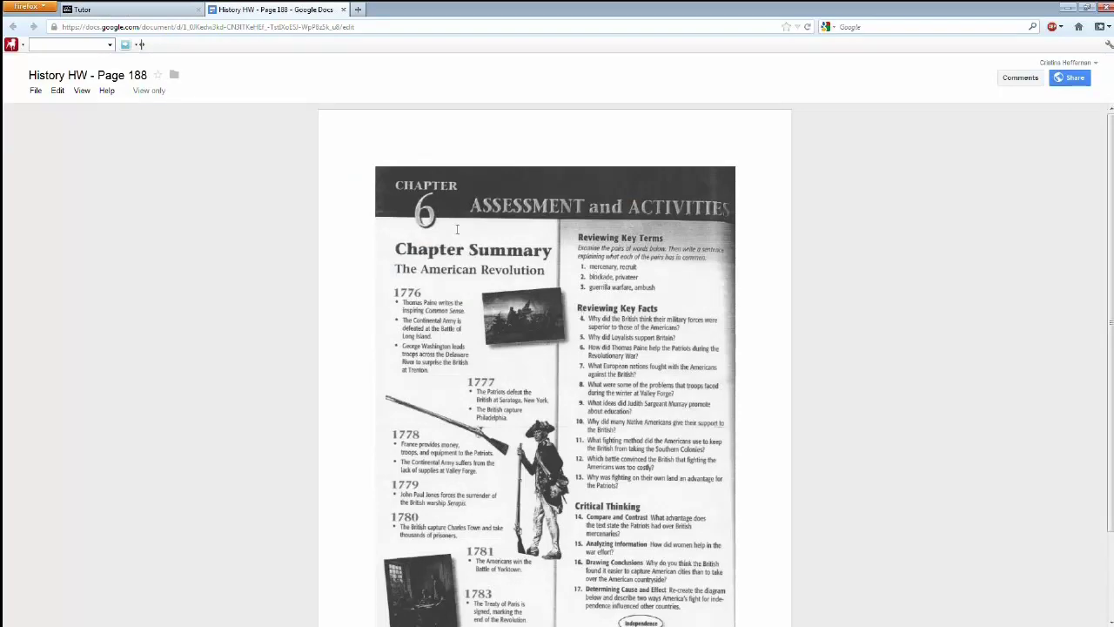
click(113, 10)
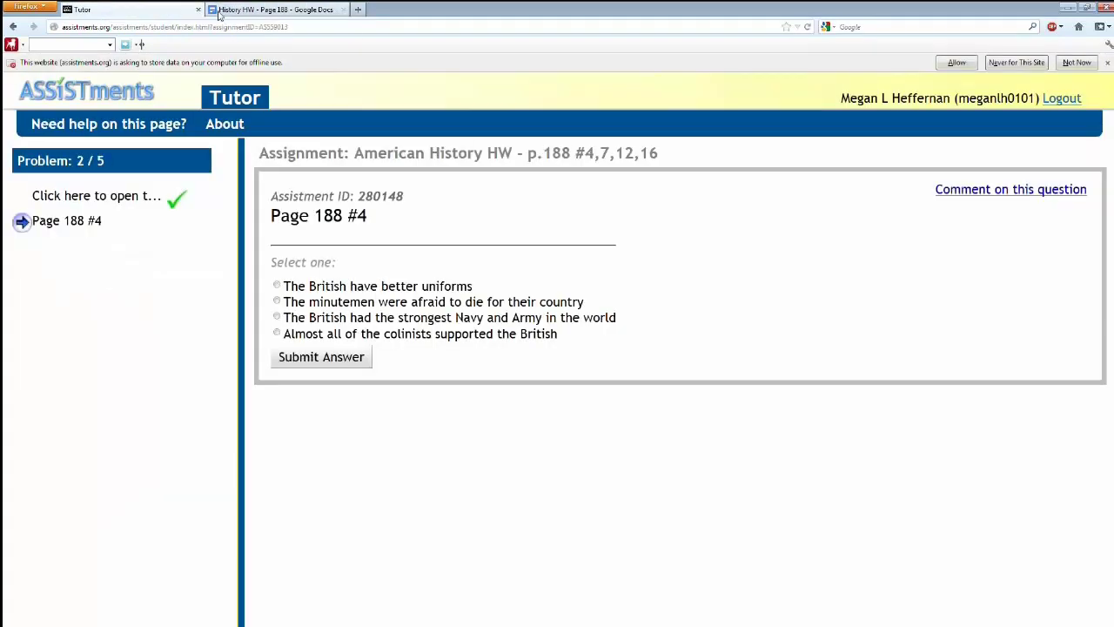
Recheck question 4 in the History HW - Page 188 document and submit "Almost all of the colinists supported the British" in the tutor
click(228, 12)
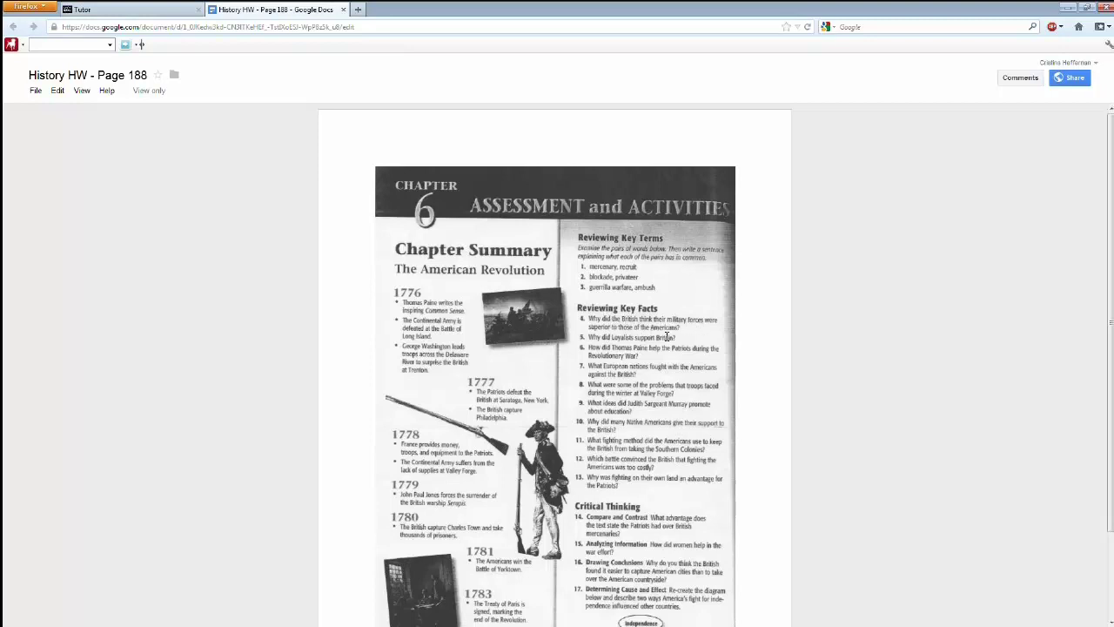
click(107, 12)
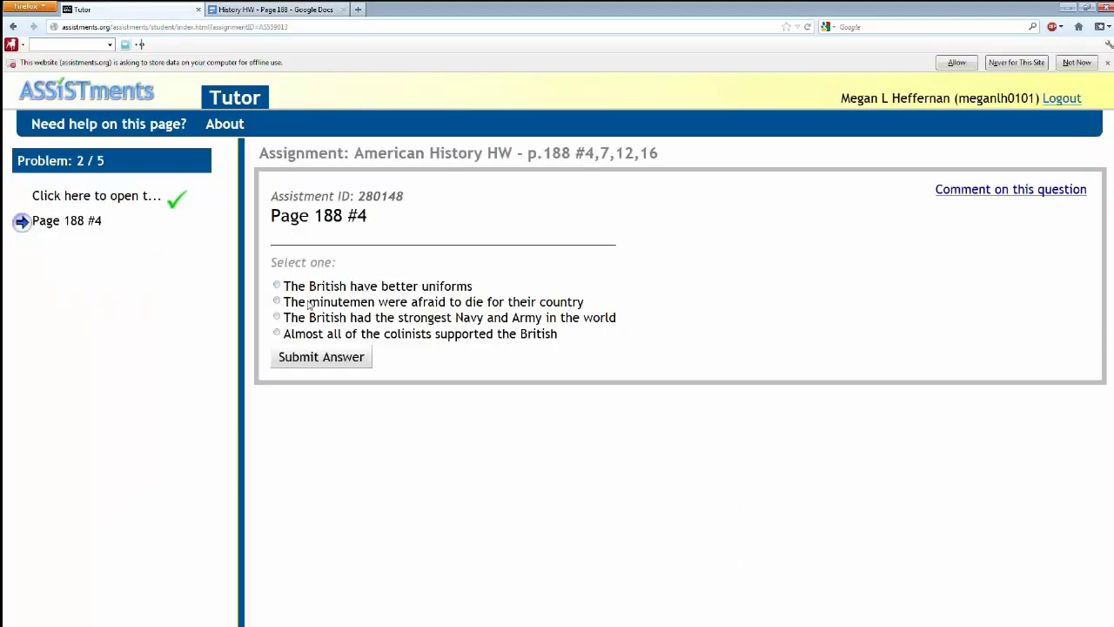
click(277, 334)
click(335, 359)
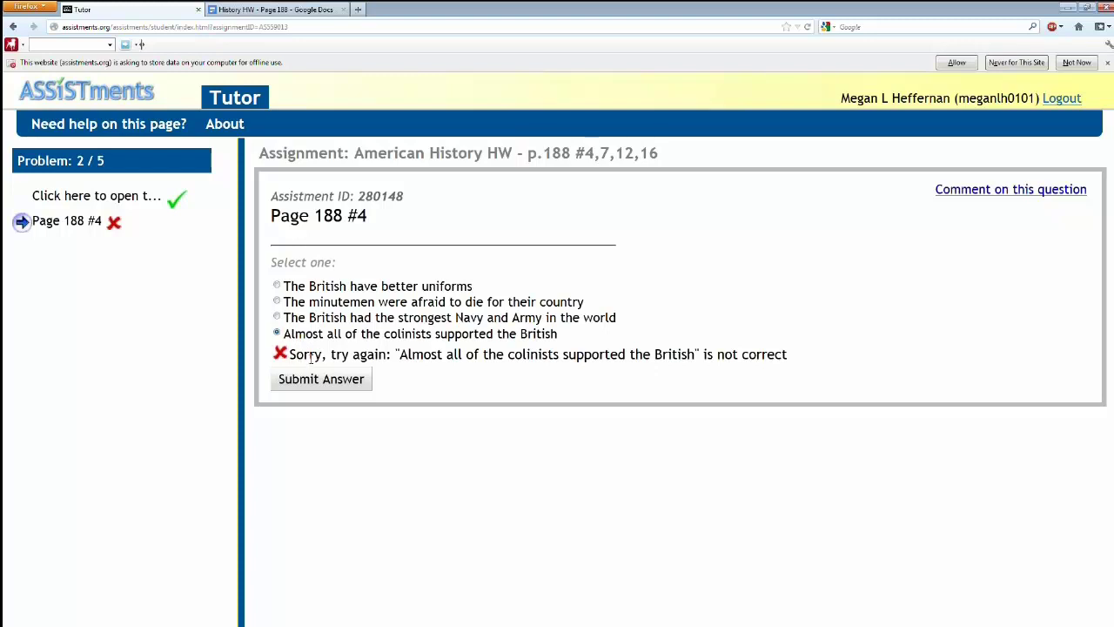
Submit "The British had the strongest Navy and Army in the world" for Page 188 #4 and advance to the next problem
click(277, 317)
click(314, 382)
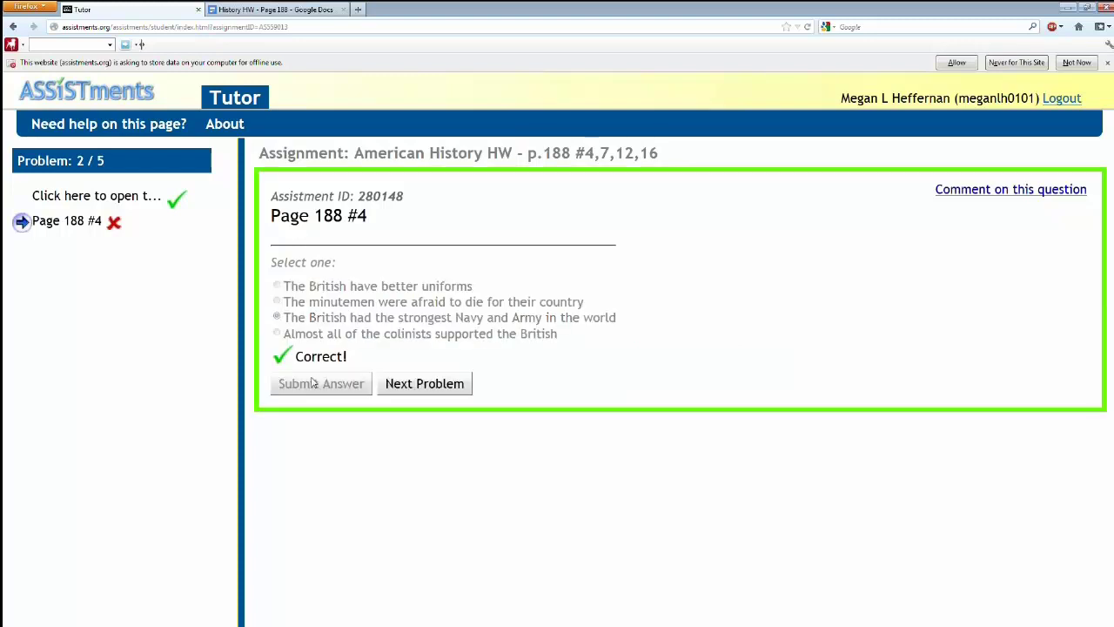
click(413, 387)
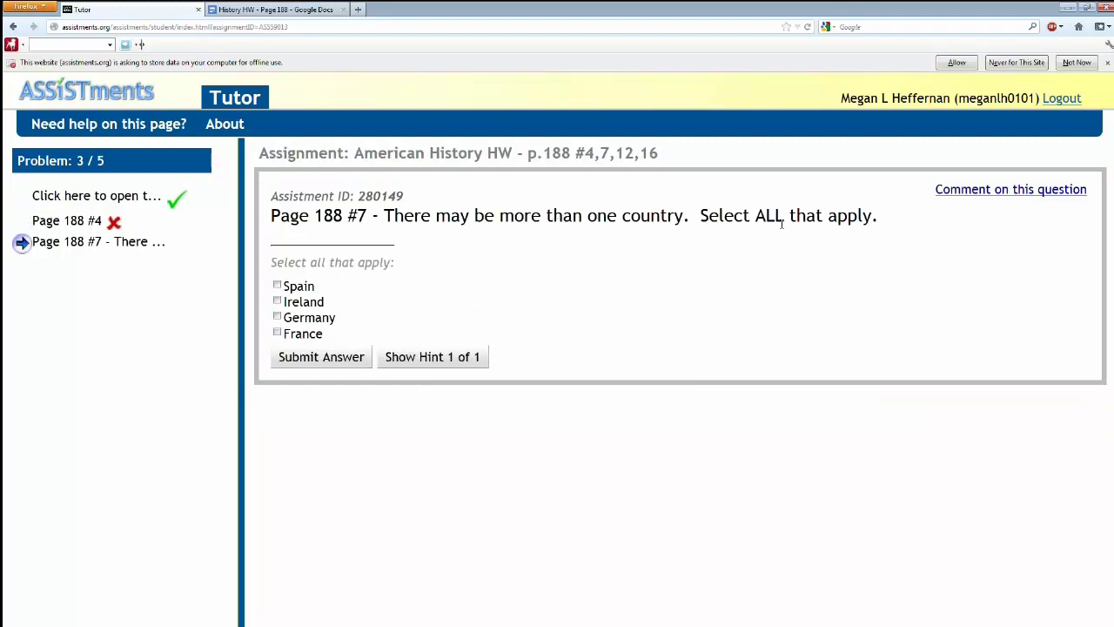
Check question 7 in the History HW - Page 188 document and return to the tutor problem
click(261, 9)
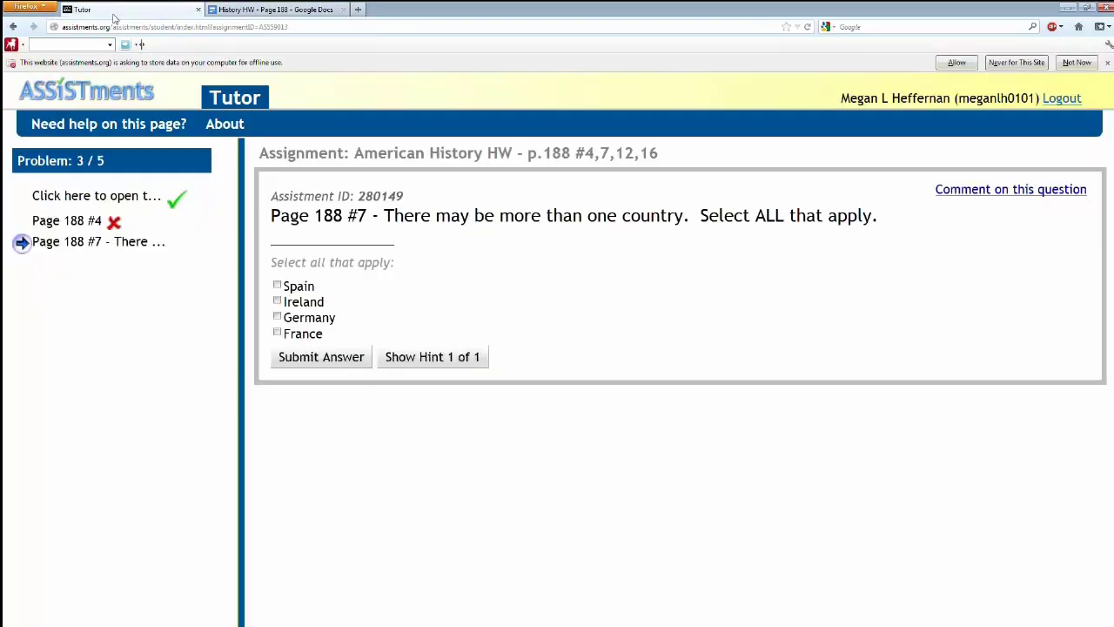
click(113, 12)
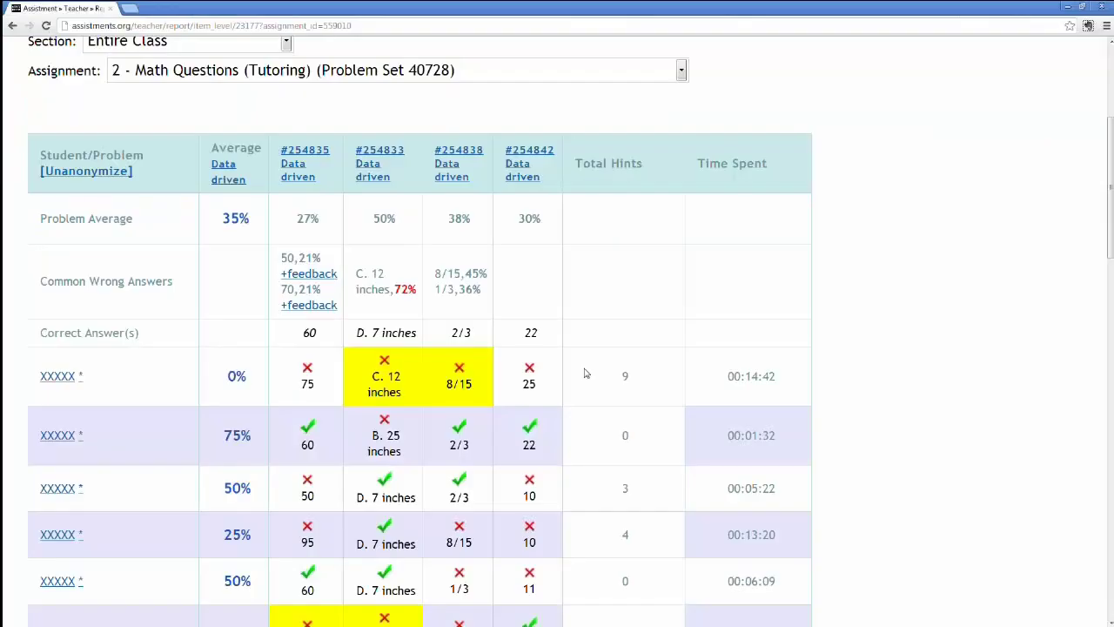
Switch the teacher's item report to assignment 5 - American History HW - p.188 #4,7,12,16 and anonymize the student names
scroll(584, 368, up, 1)
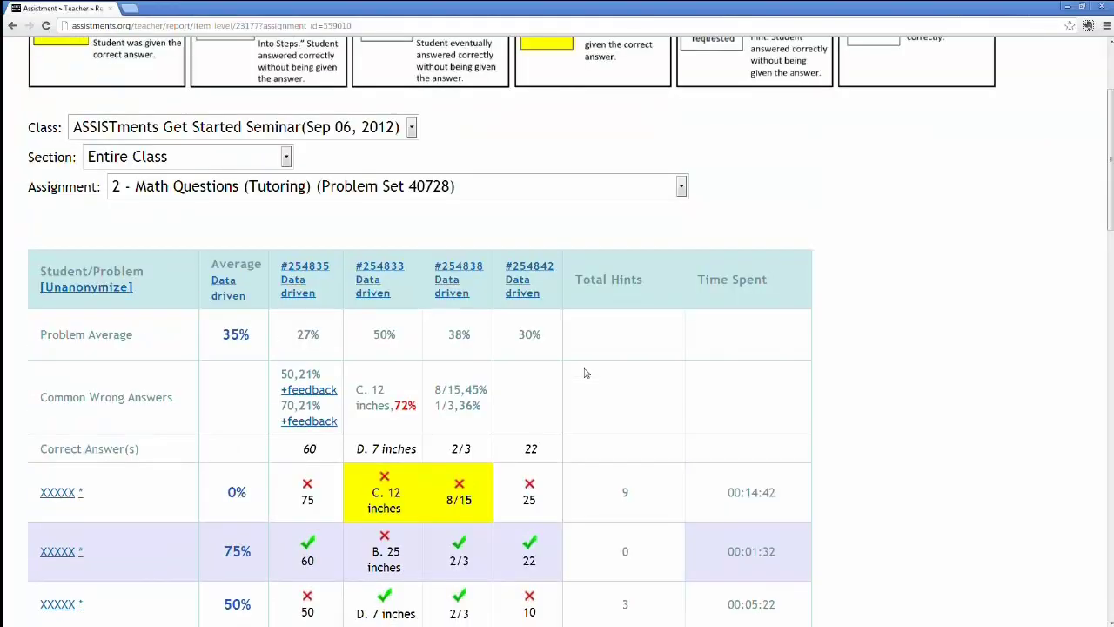
scroll(584, 369, up, 2)
click(242, 363)
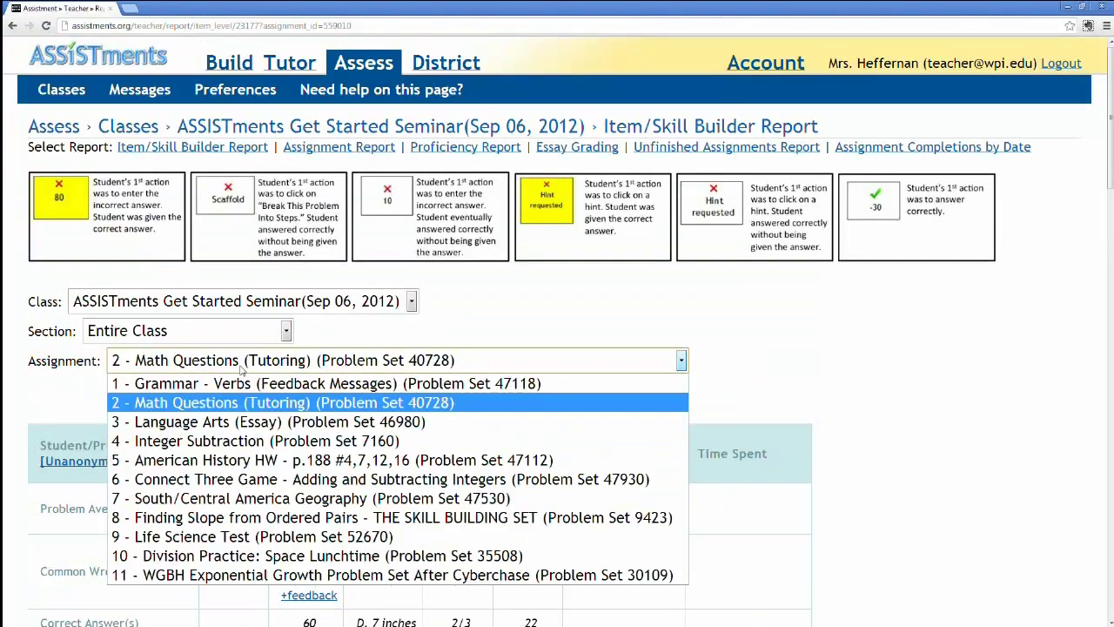
click(215, 462)
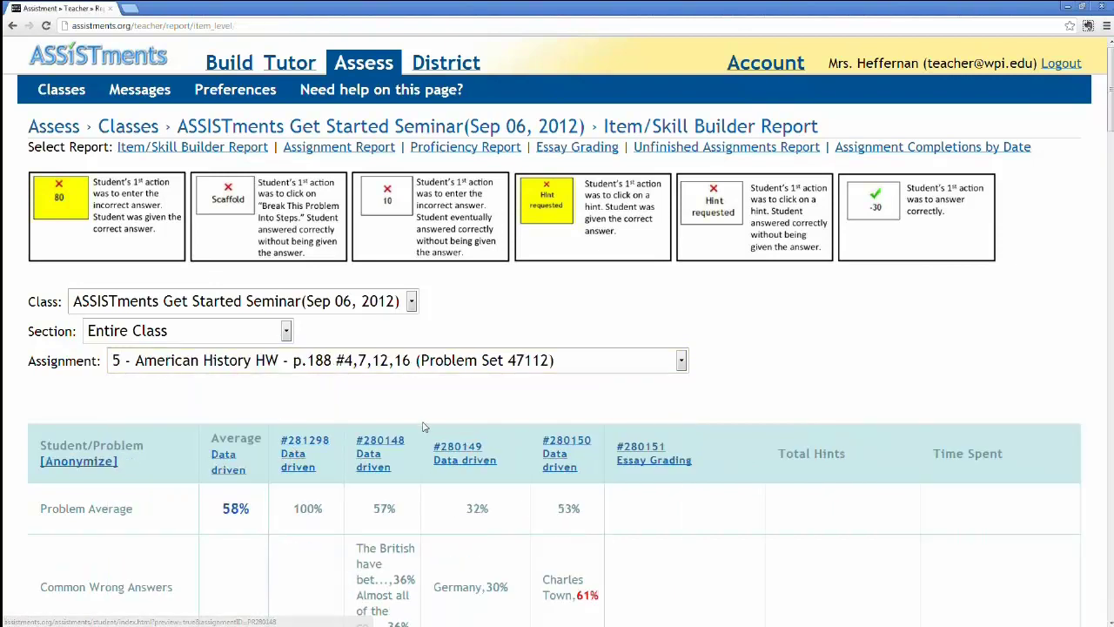
scroll(424, 426, down, 3)
click(50, 287)
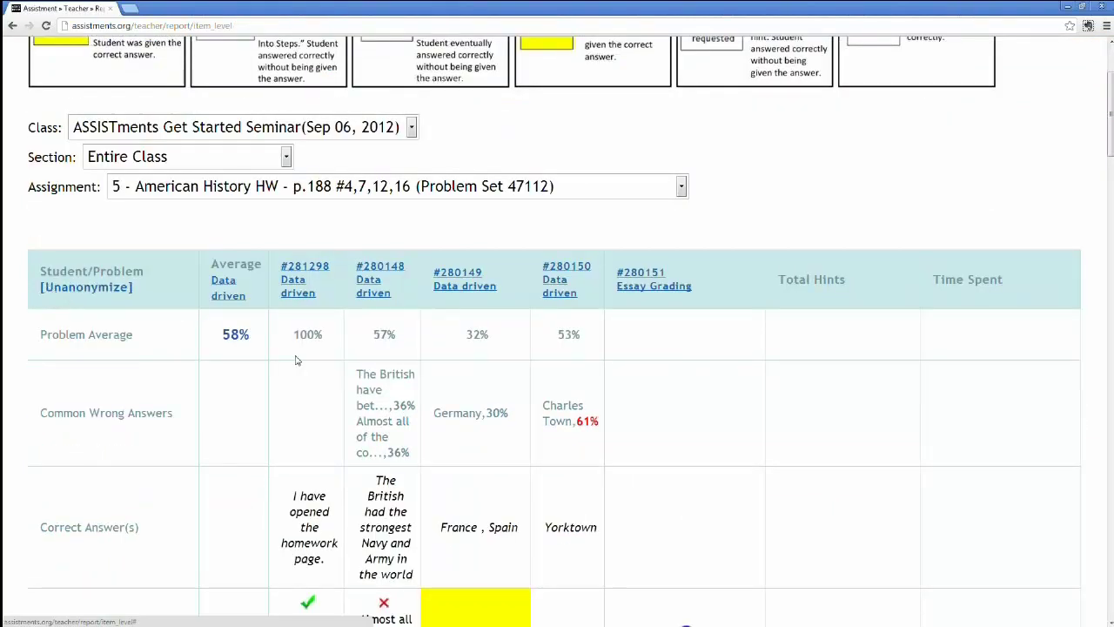
Examine the common wrong answers, correct answers and students' responses in the American History HW report
scroll(299, 360, down, 1)
scroll(317, 366, down, 1)
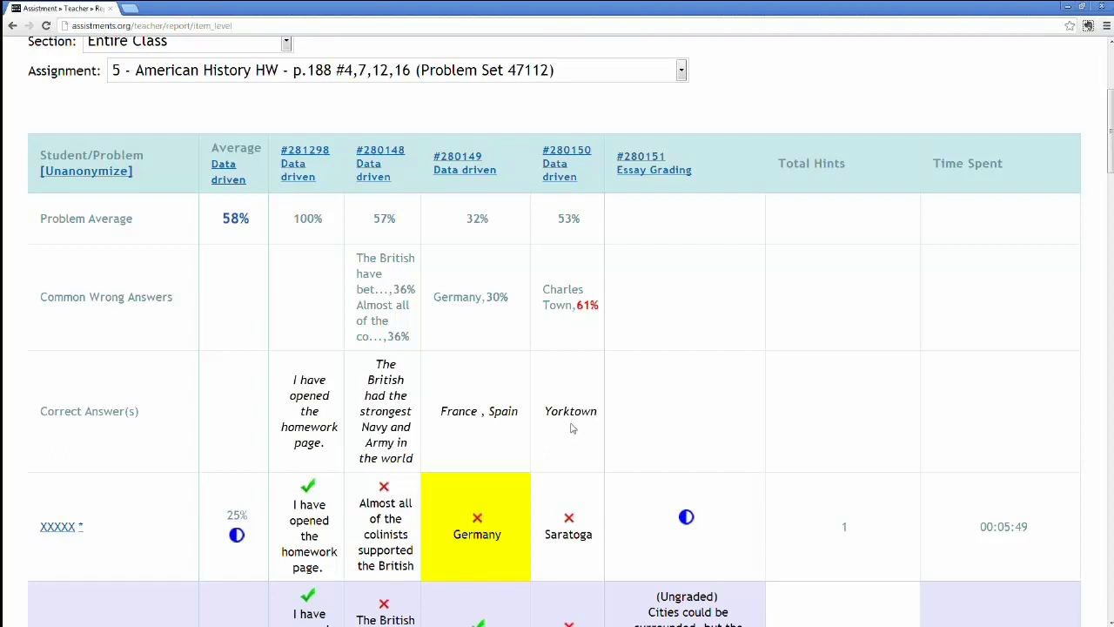
scroll(572, 428, down, 1)
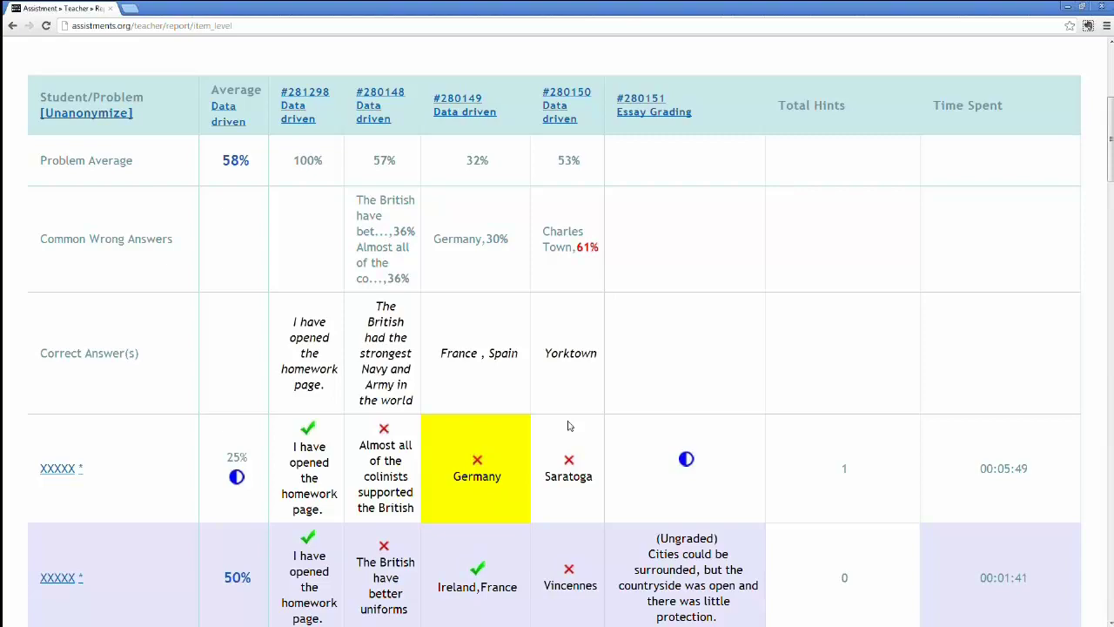
scroll(592, 418, down, 1)
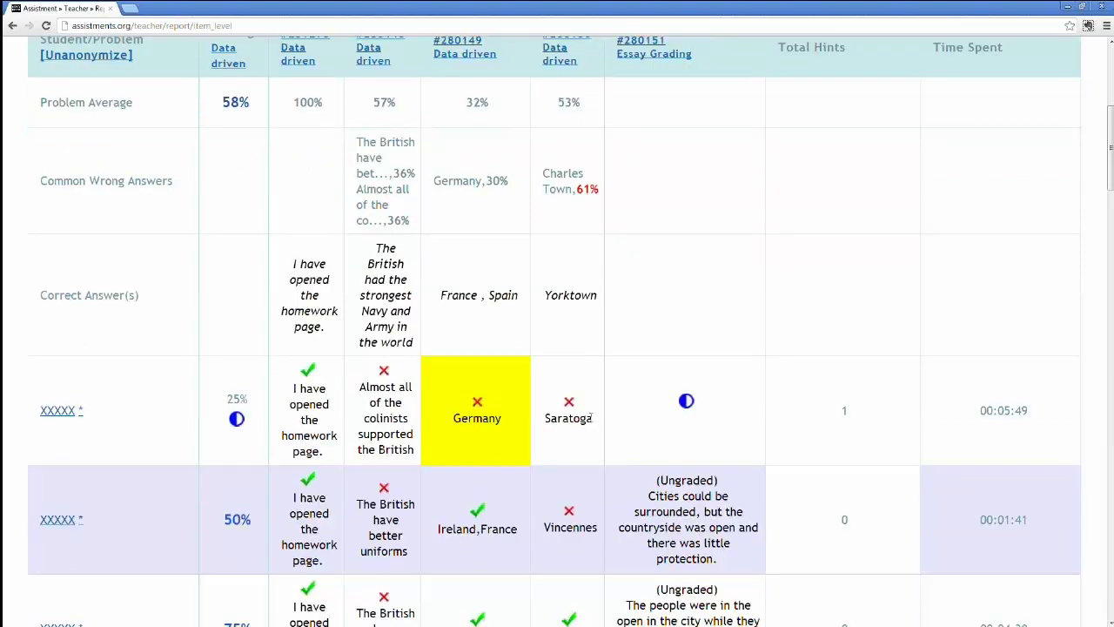
scroll(591, 418, down, 2)
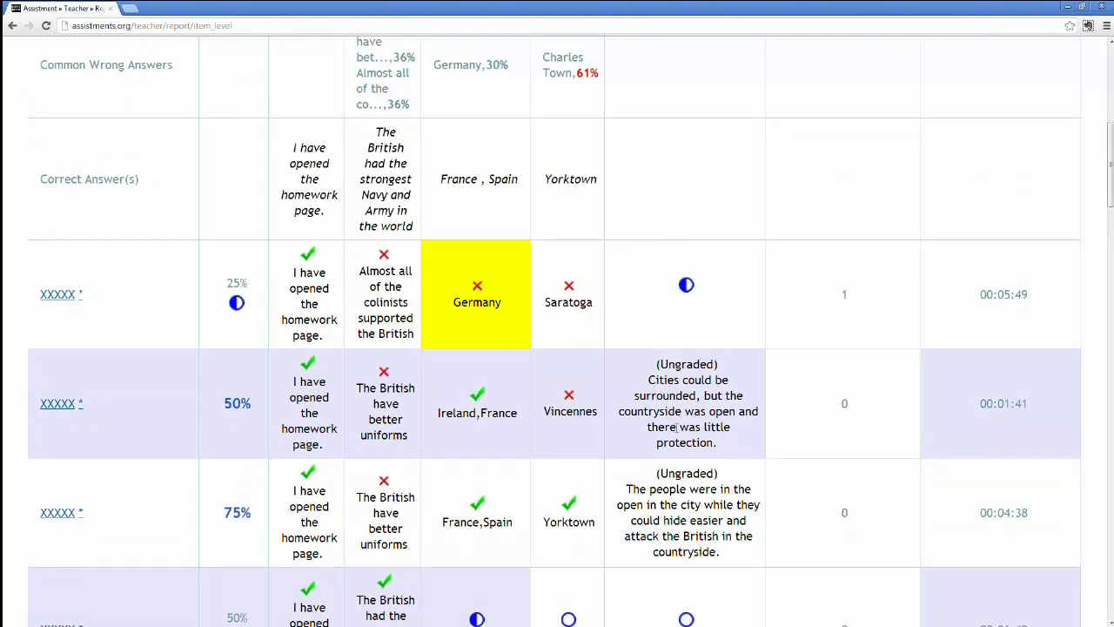
Switch the item report to assignment 3 - Language Arts (Essay) (Problem Set 46980)
scroll(678, 425, up, 1)
scroll(677, 425, up, 6)
click(225, 245)
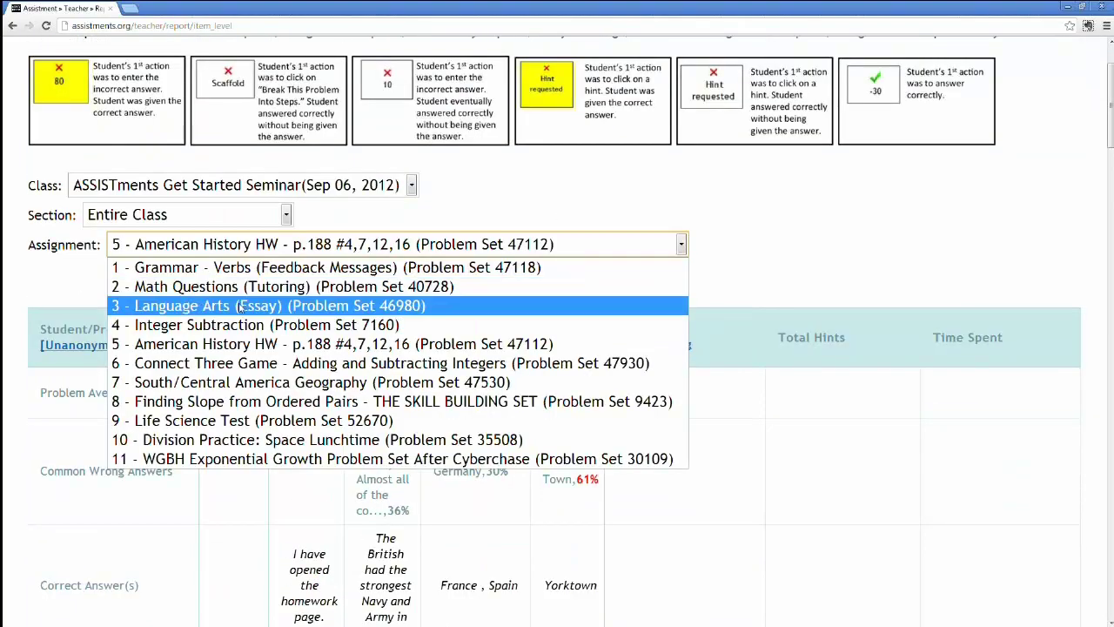
click(224, 306)
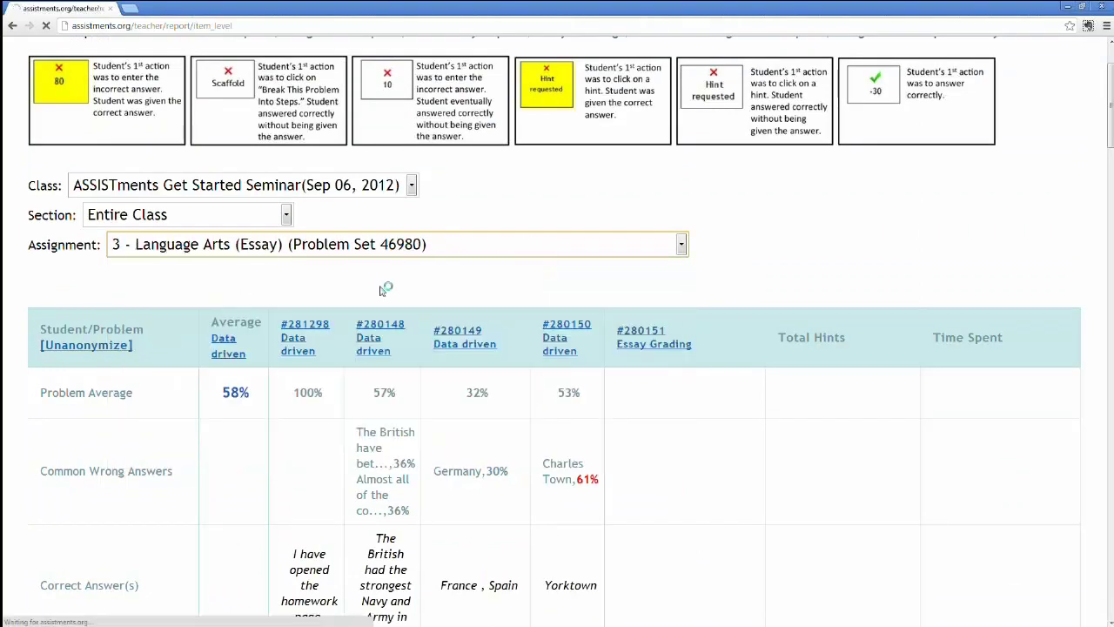
Look through the students' essay responses and their grades in the Language Arts (Essay) report
scroll(573, 372, down, 8)
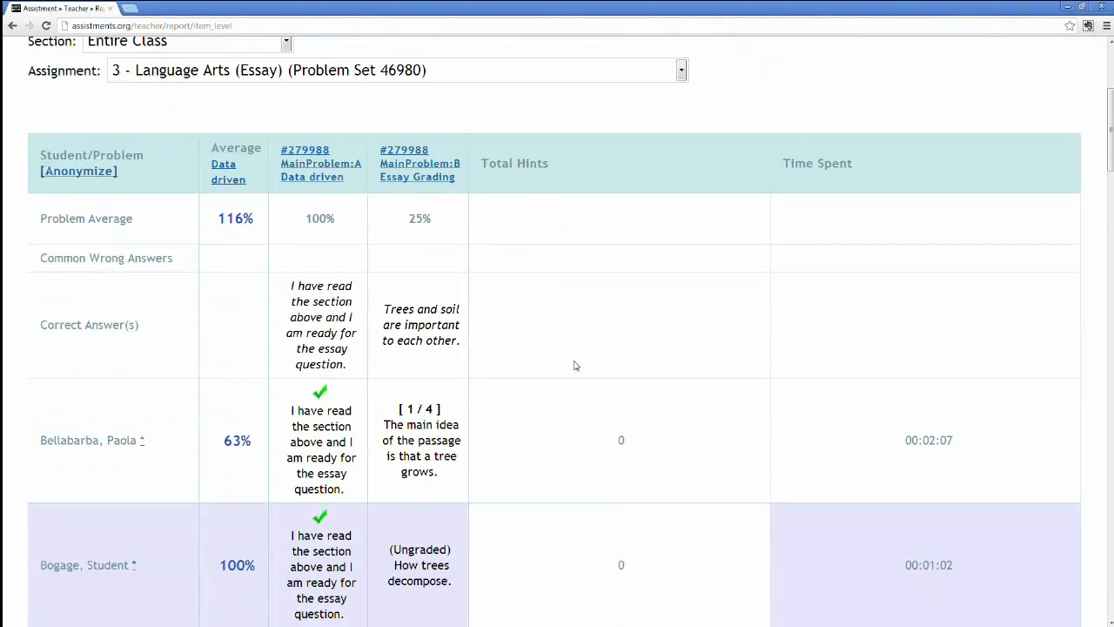
scroll(574, 357, down, 11)
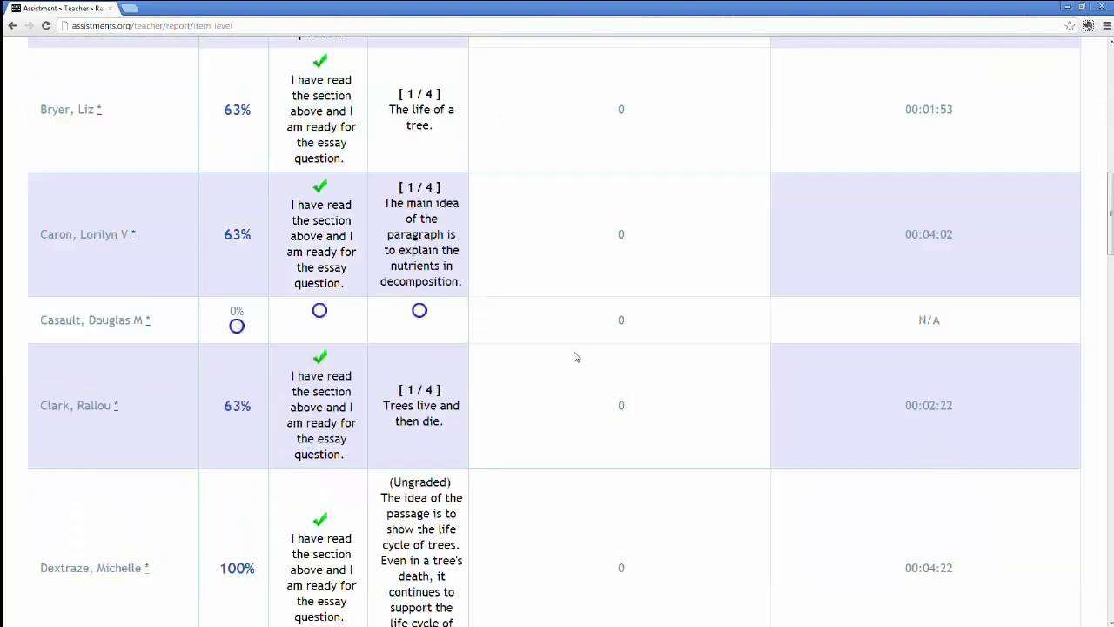
scroll(575, 358, down, 6)
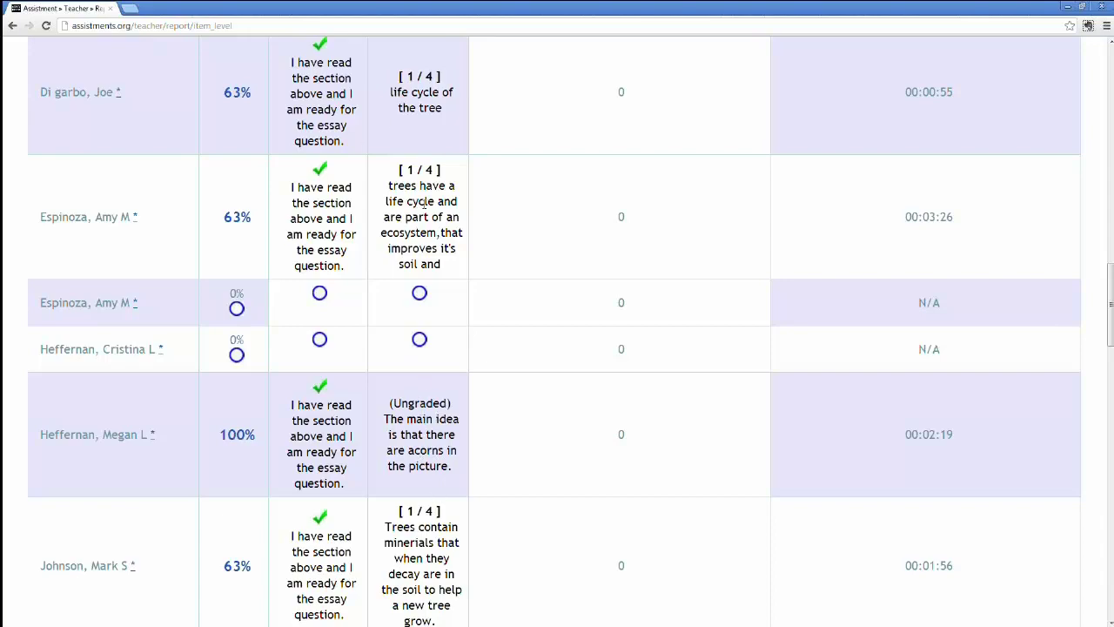
scroll(418, 205, up, 3)
scroll(445, 213, up, 9)
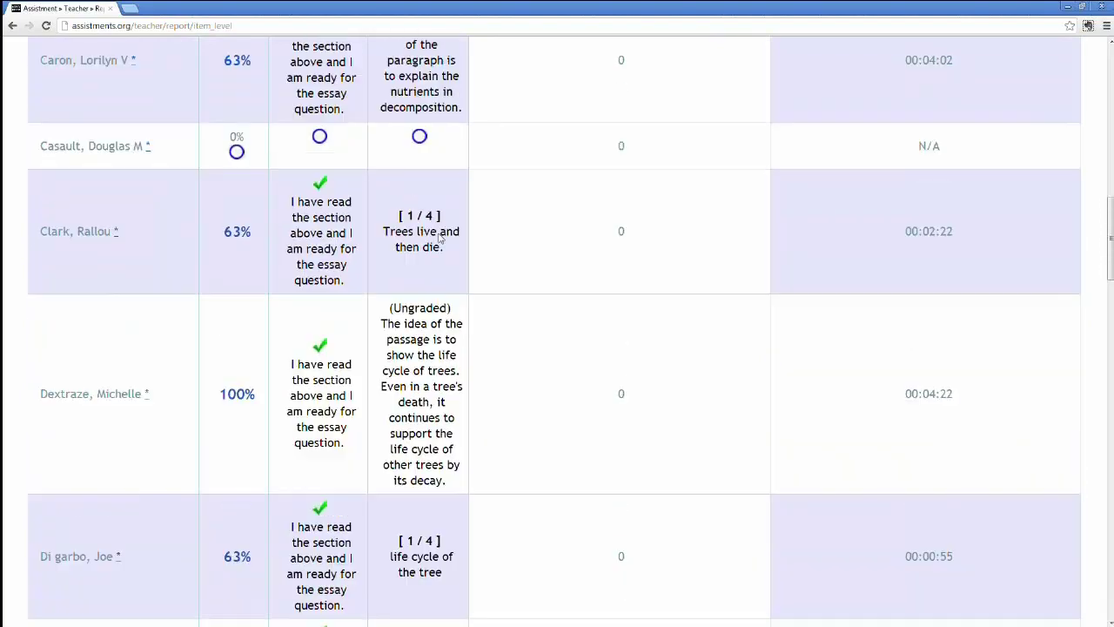
scroll(438, 240, up, 3)
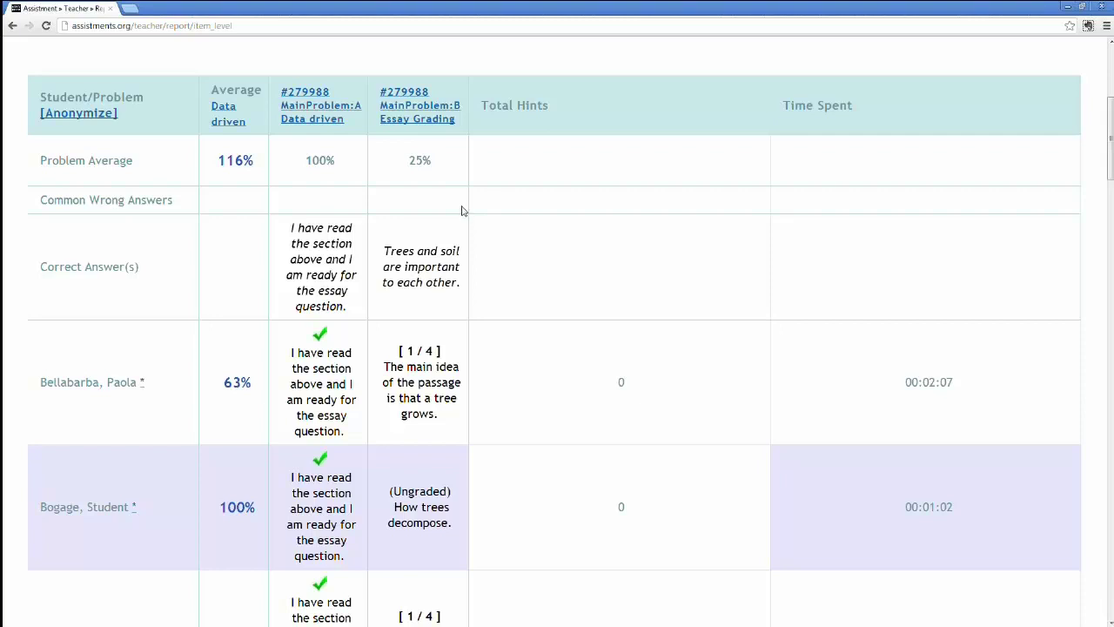
scroll(467, 215, up, 1)
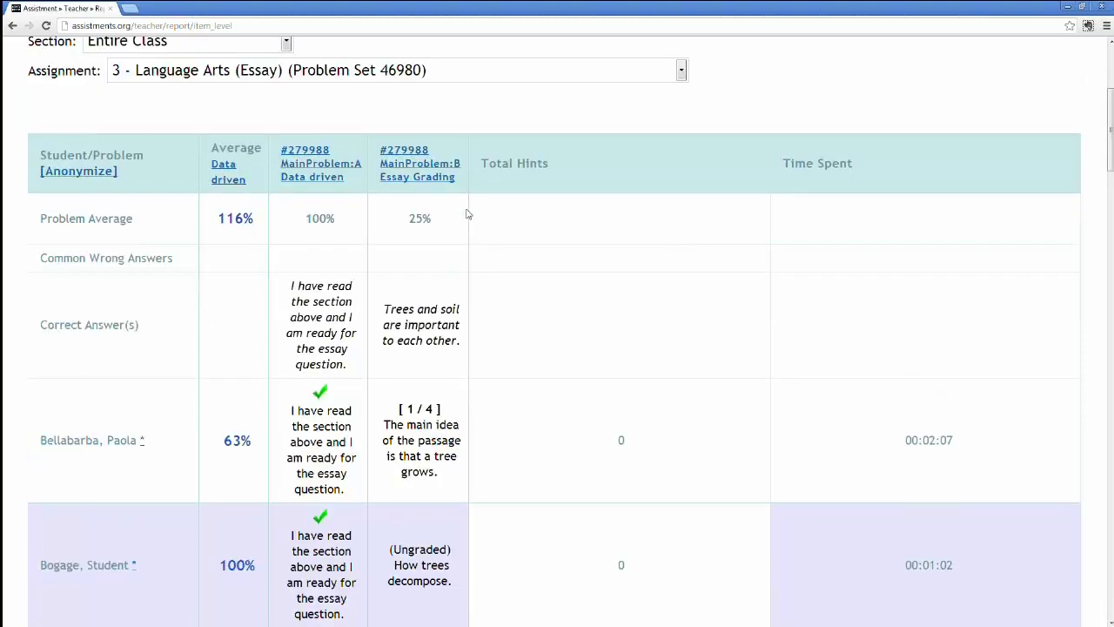
Go to the problem set building area and start a new Quick-Problem Set
scroll(466, 214, up, 5)
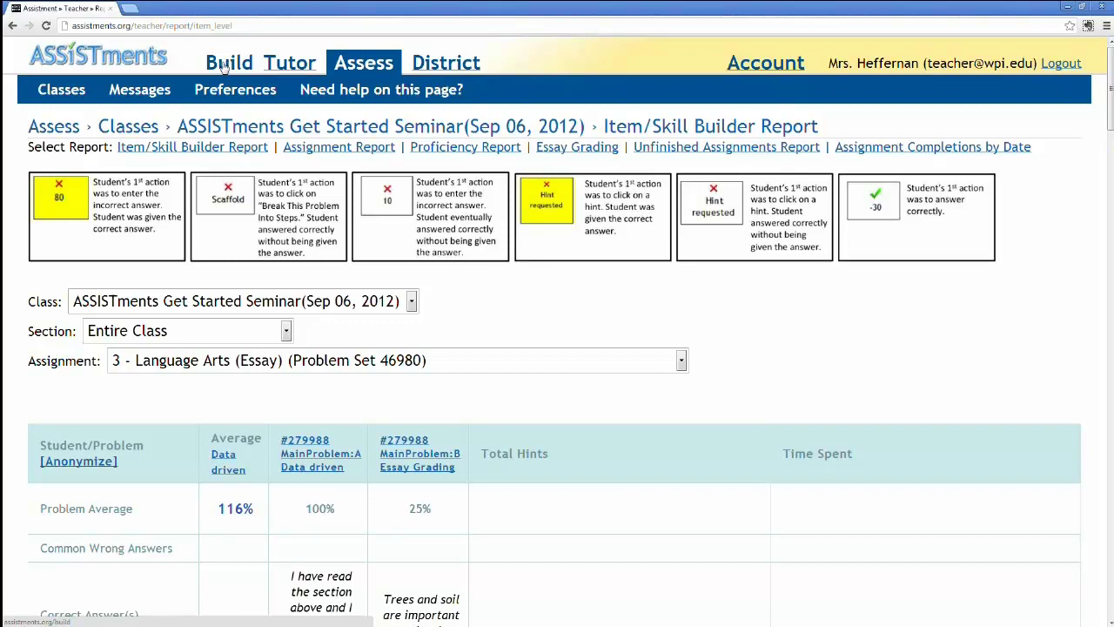
click(228, 68)
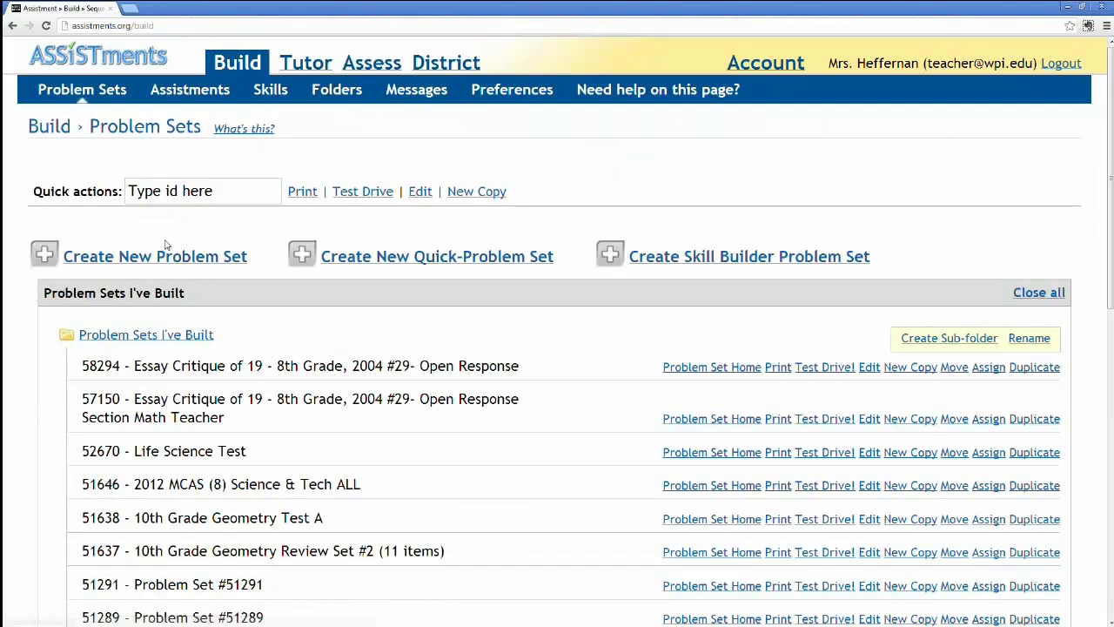
click(384, 260)
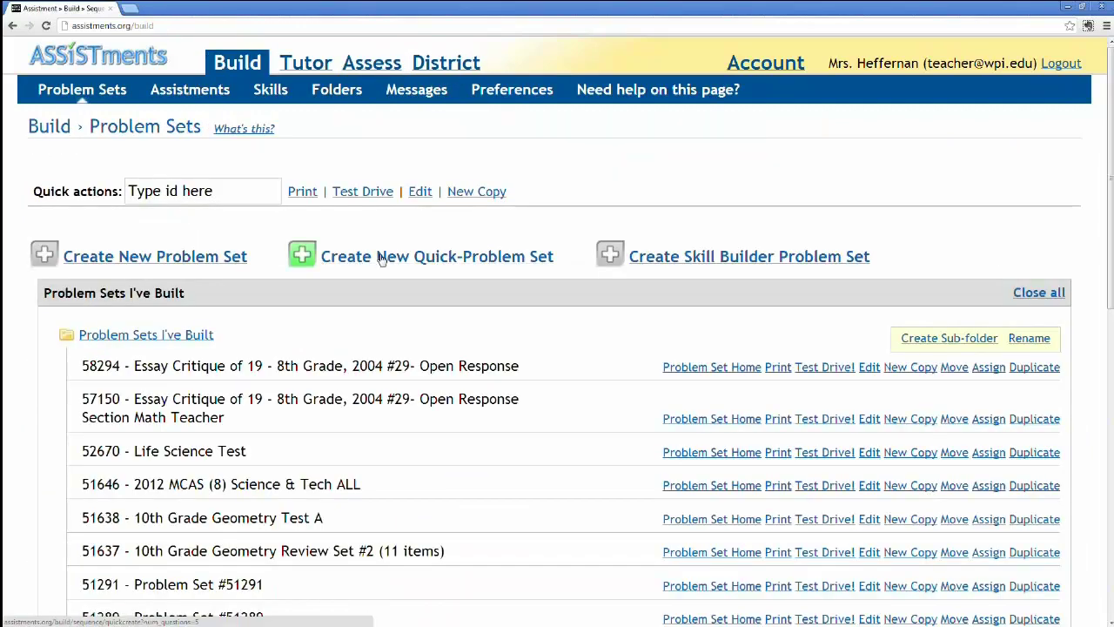
Replace the default title of the quick problem set with "Homework Page 12"
scroll(386, 261, down, 1)
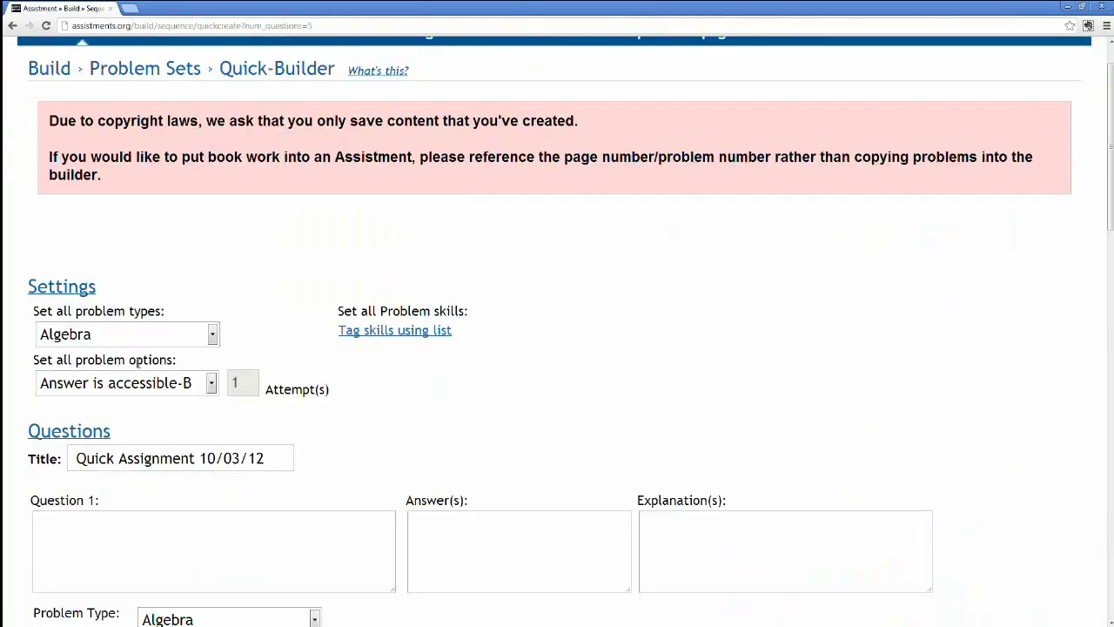
scroll(385, 261, down, 2)
triple_click(87, 342)
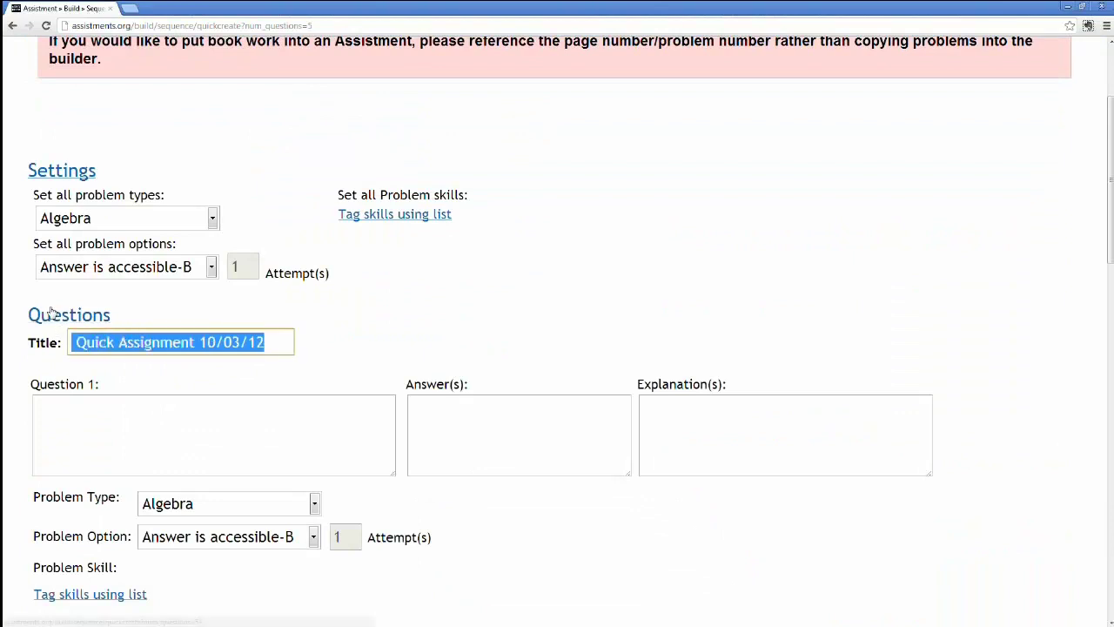
text(Home)
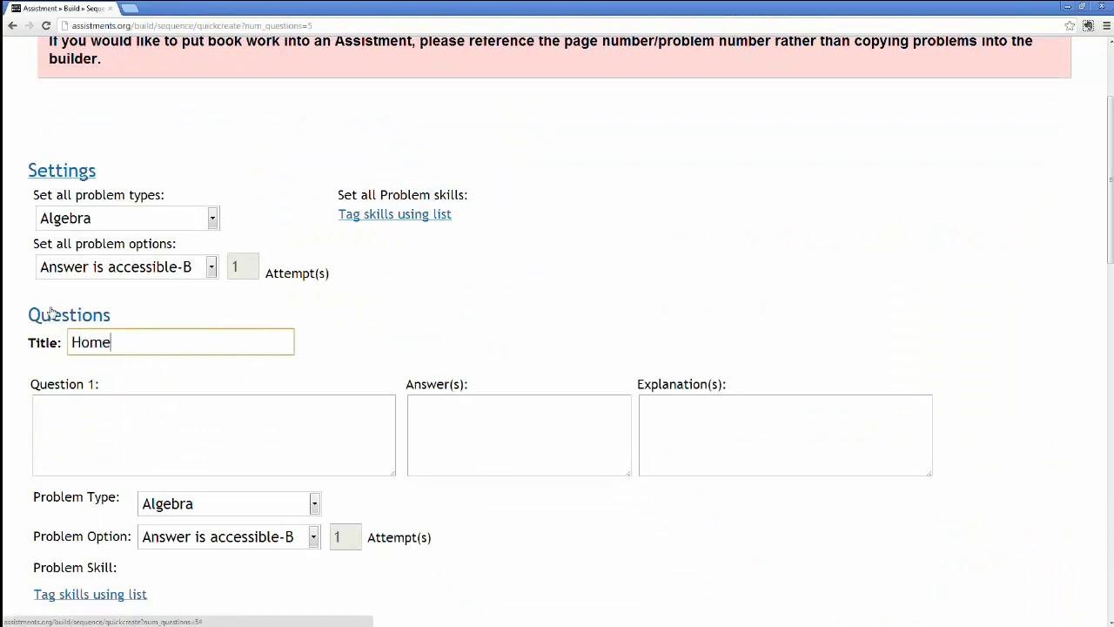
text(work Page 12)
Fill in Question 1 with the text "#4" and the answer 5
click(94, 433)
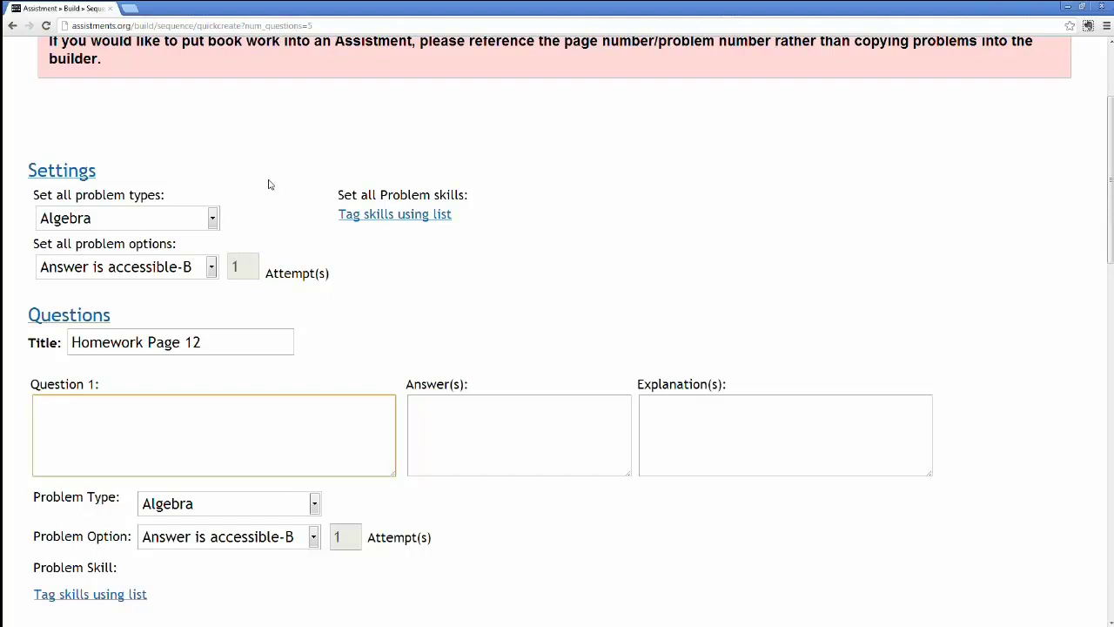
text(#4)
key(Tab)
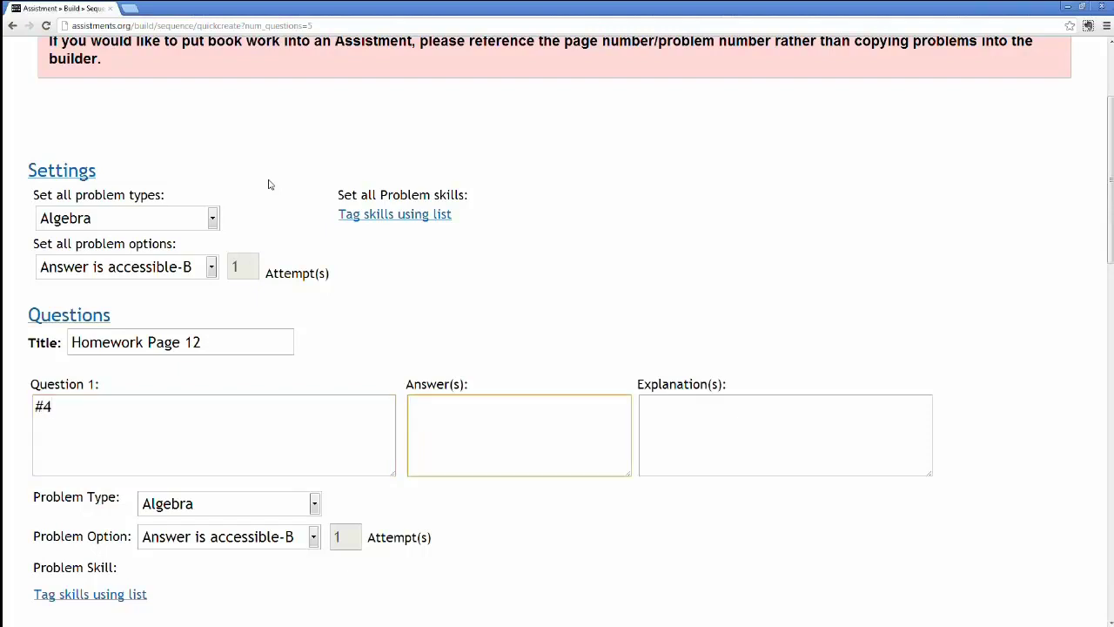
text(5)
Fill in Question 2 with the text "#5" and set its problem type to Ungraded open response
scroll(186, 577, down, 2)
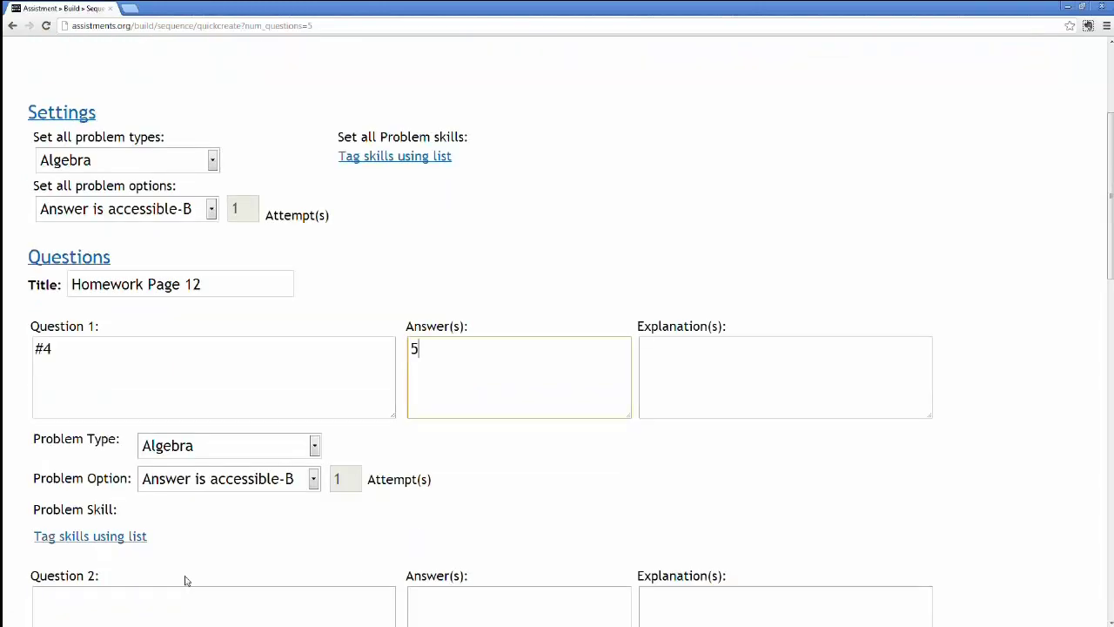
scroll(201, 497, down, 3)
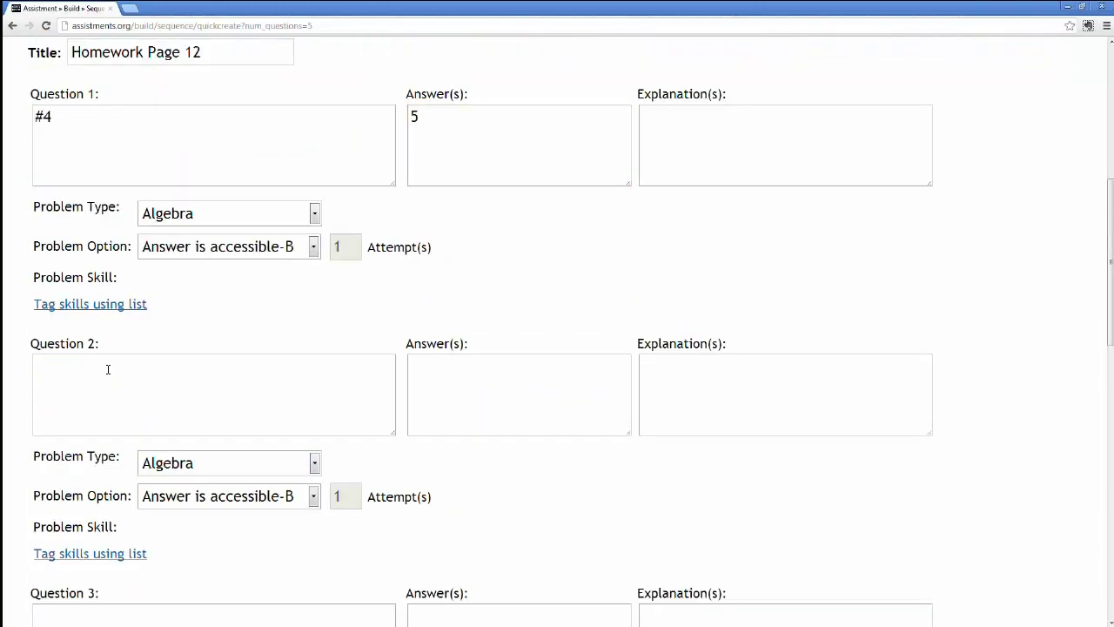
click(198, 393)
text(#4)
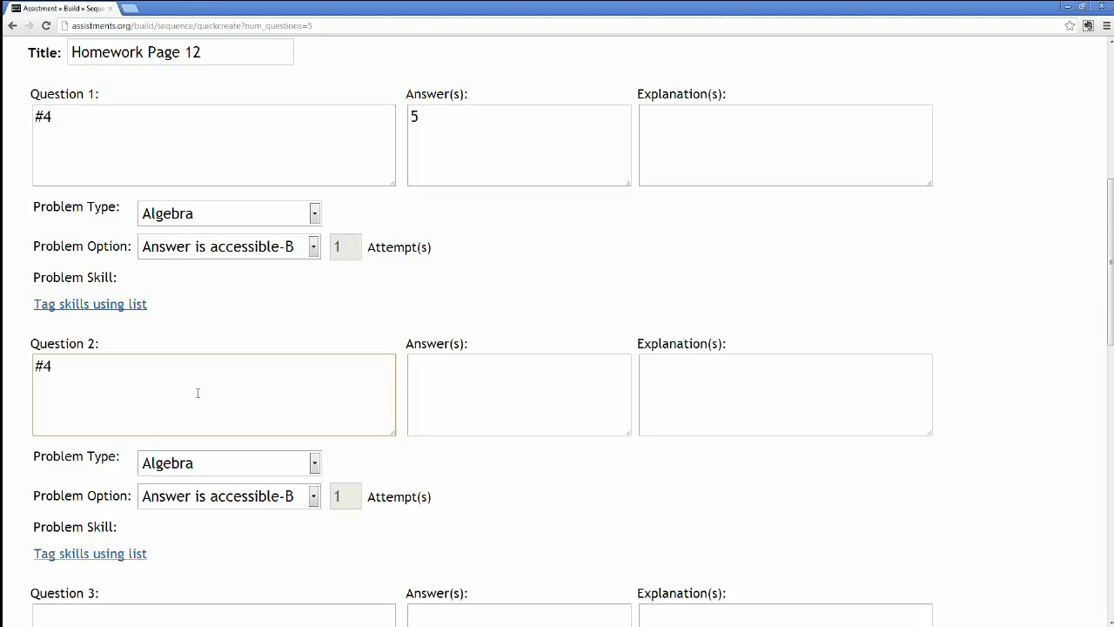
key(Tab)
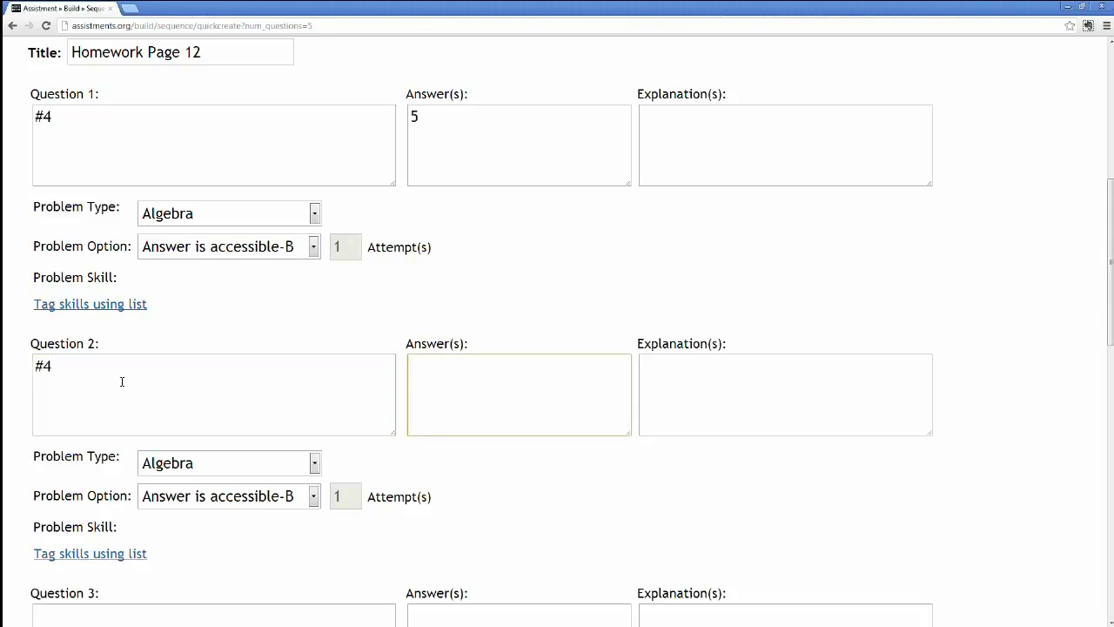
click(75, 369)
key(BackSpace)
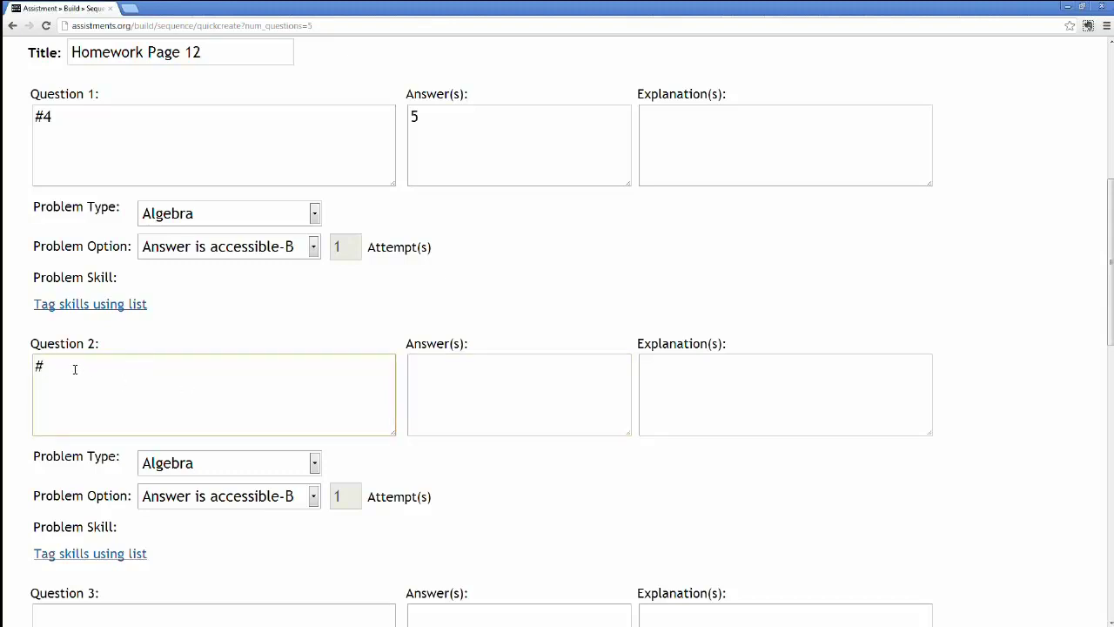
text(5)
click(155, 465)
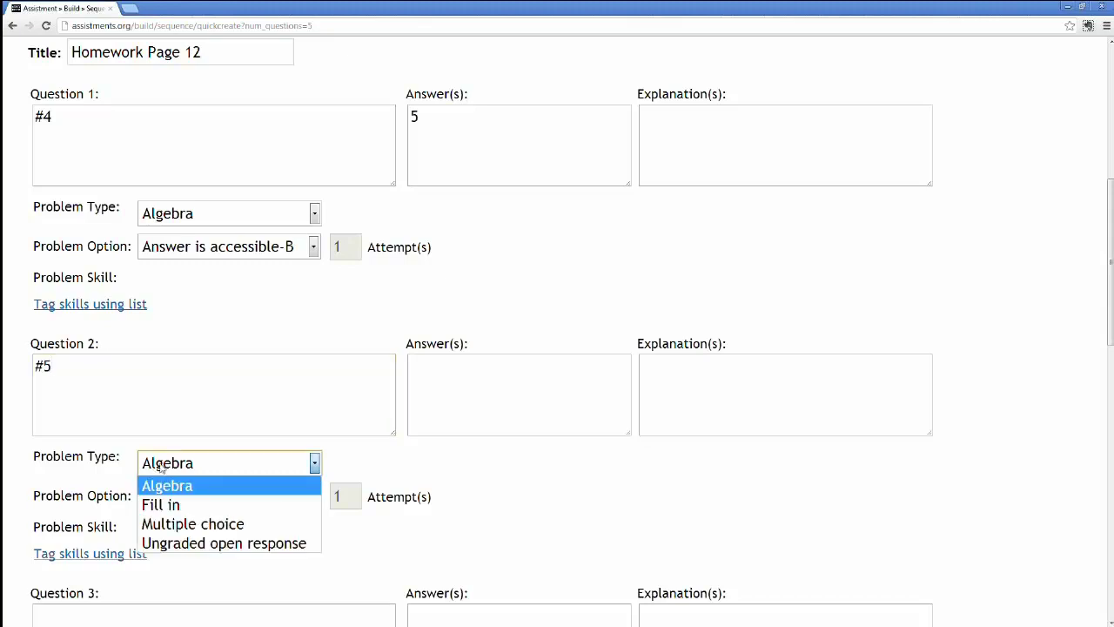
click(170, 543)
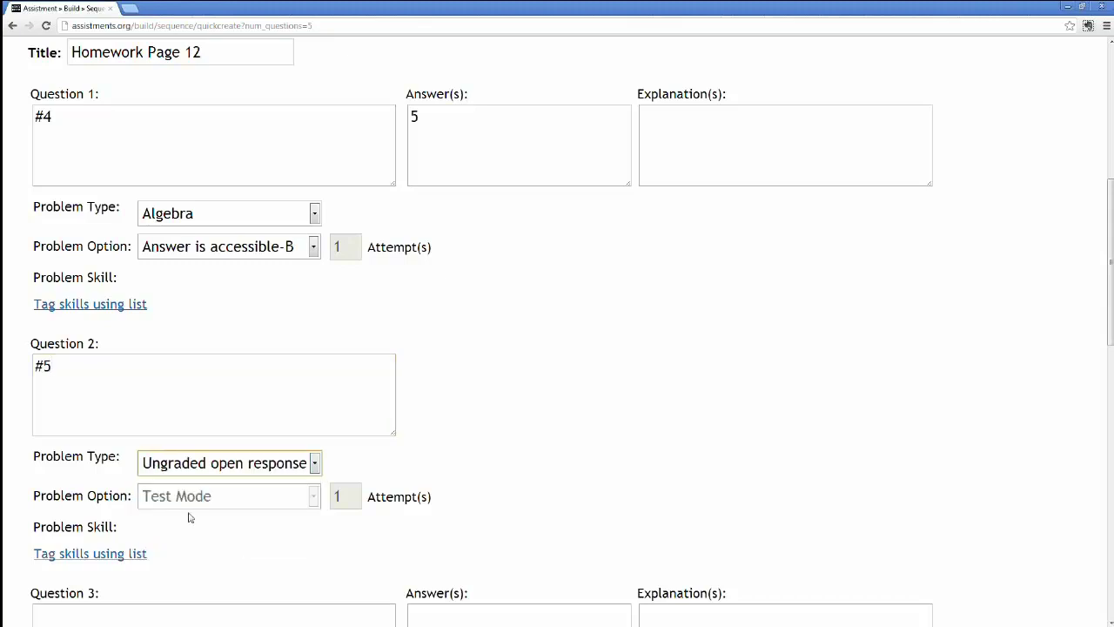
Create the Homework Page 12 problem set from the two completed questions, leaving the remaining questions blank
scroll(200, 522, down, 1)
scroll(261, 514, down, 10)
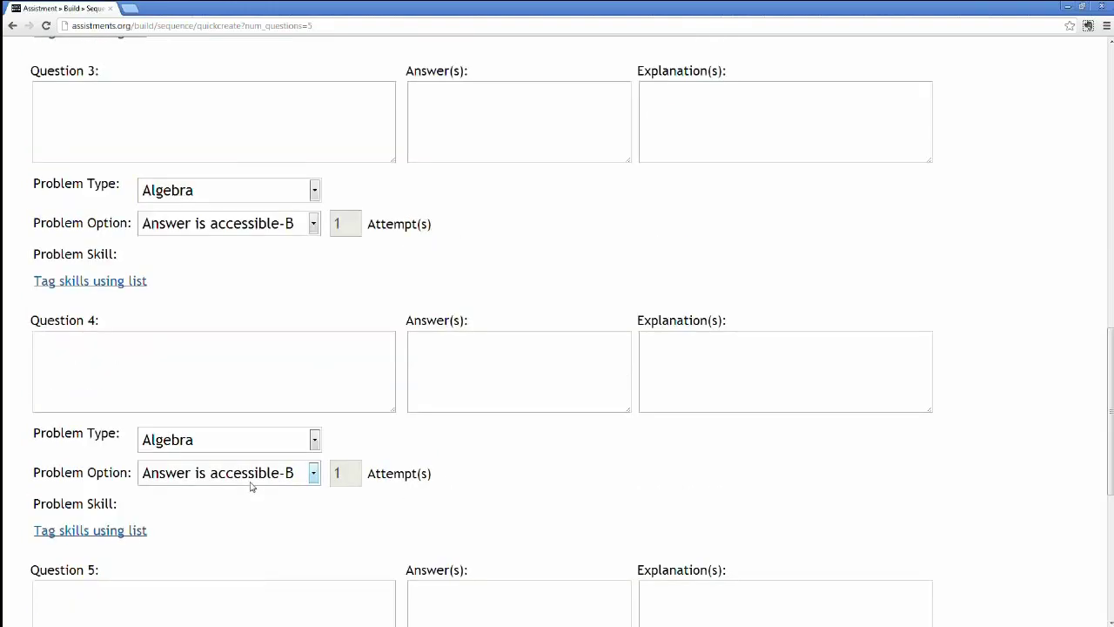
click(58, 427)
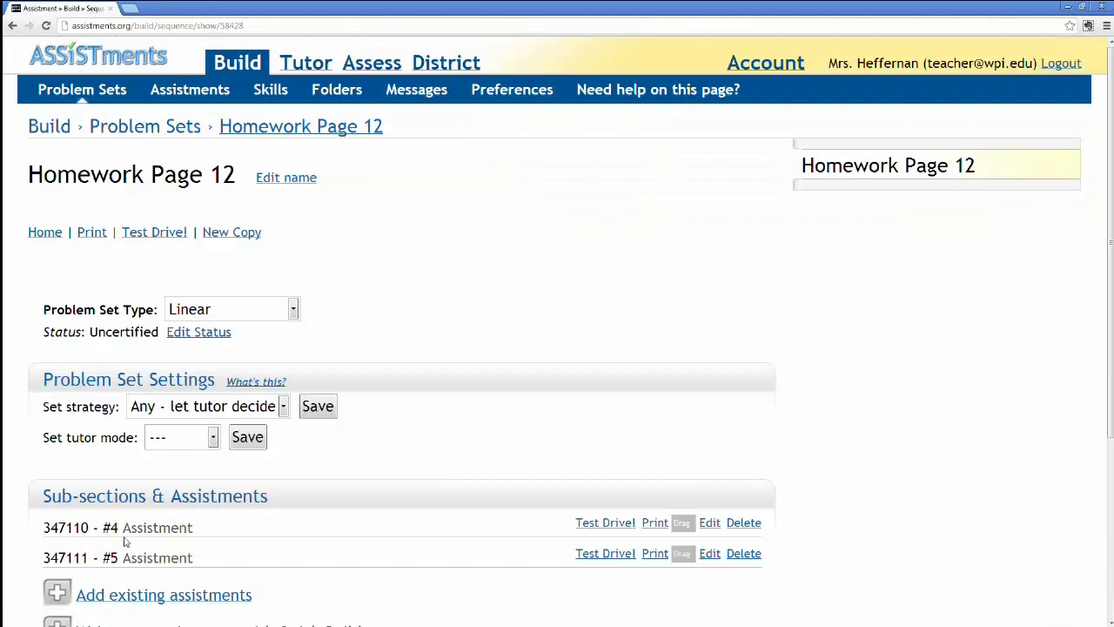
Open a test drive of the whole Homework Page 12 problem set in a new browser tab
click(174, 232)
right_click(146, 233)
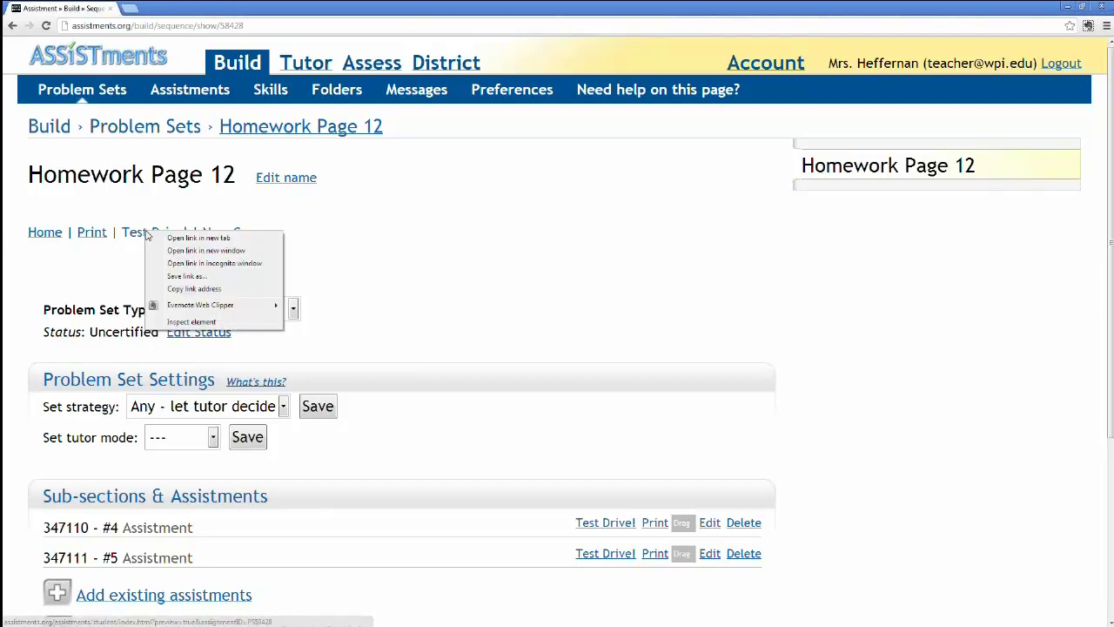
click(198, 237)
click(164, 11)
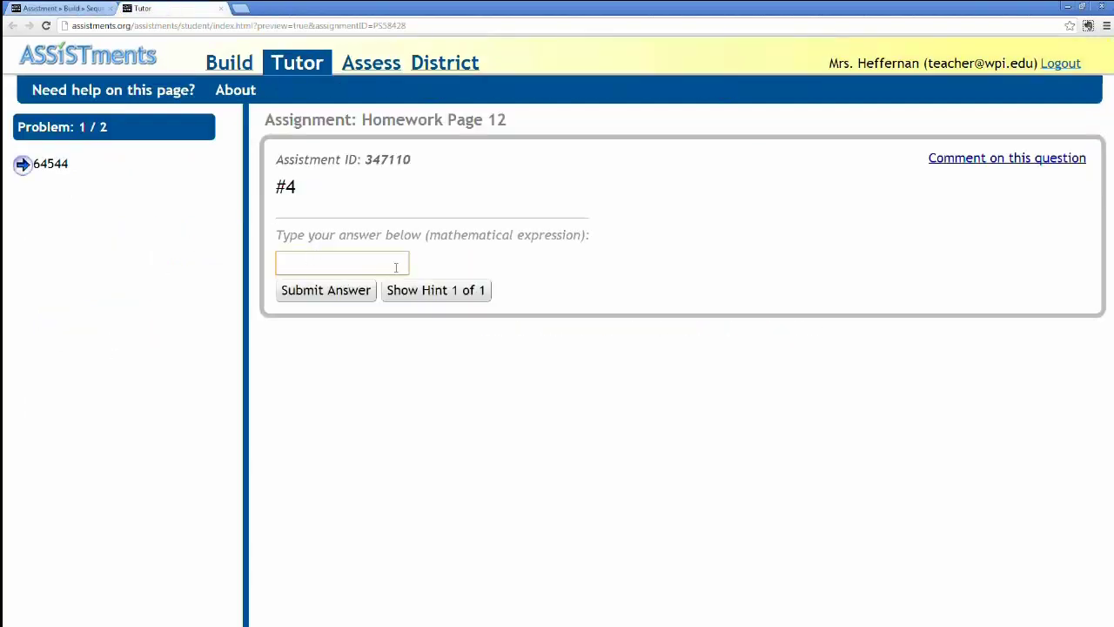
Show the hint for problem #4, submit the answer 5 and continue to the next problem
click(418, 290)
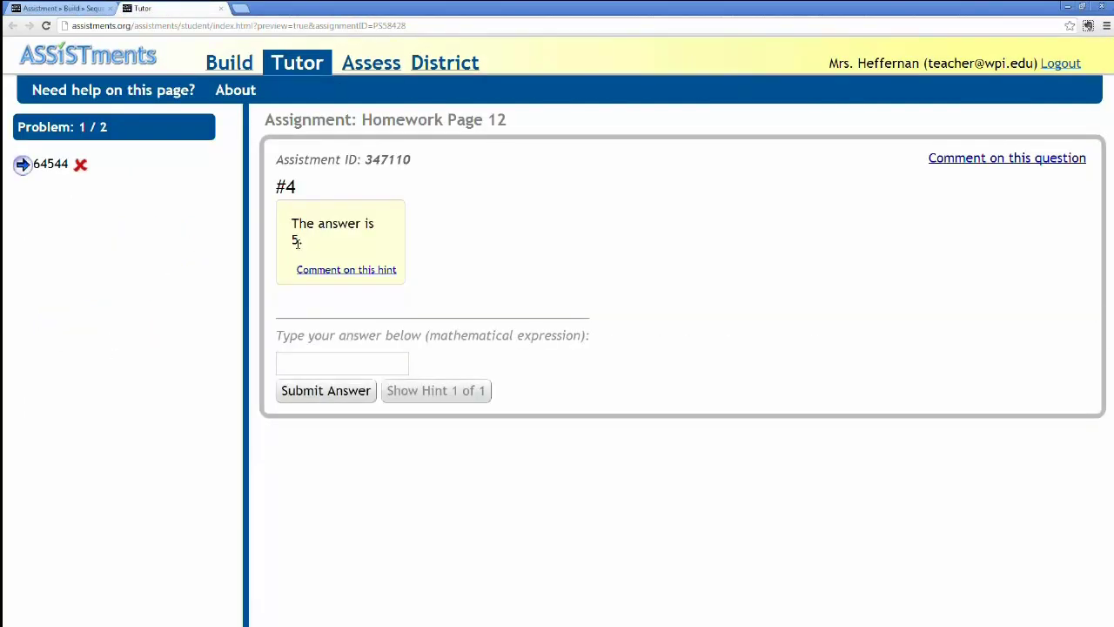
click(305, 368)
text(5)
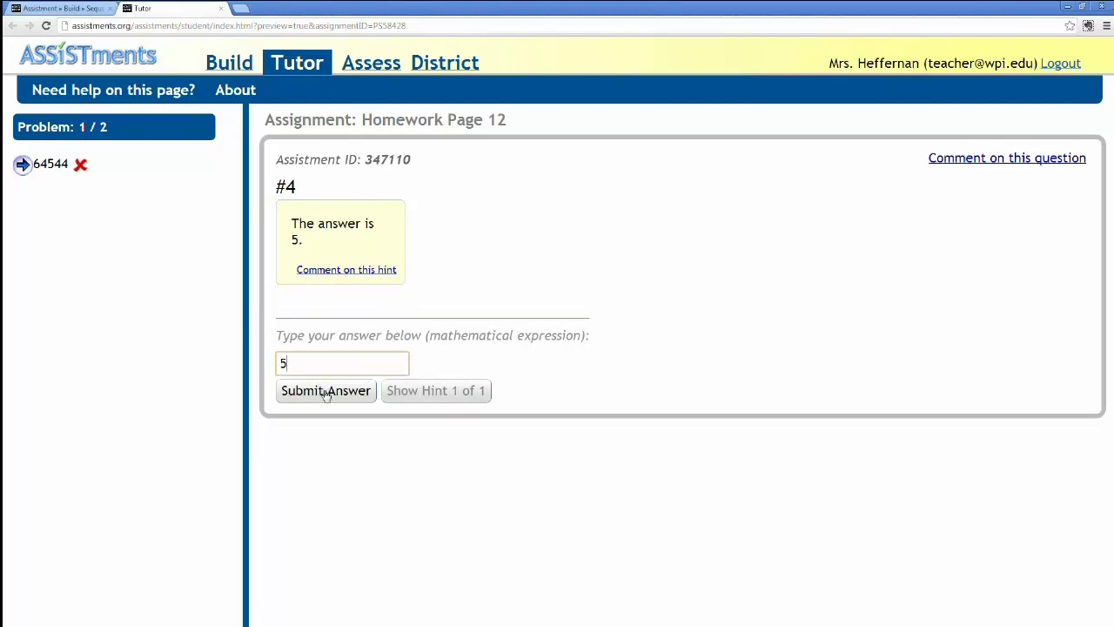
click(327, 391)
click(323, 442)
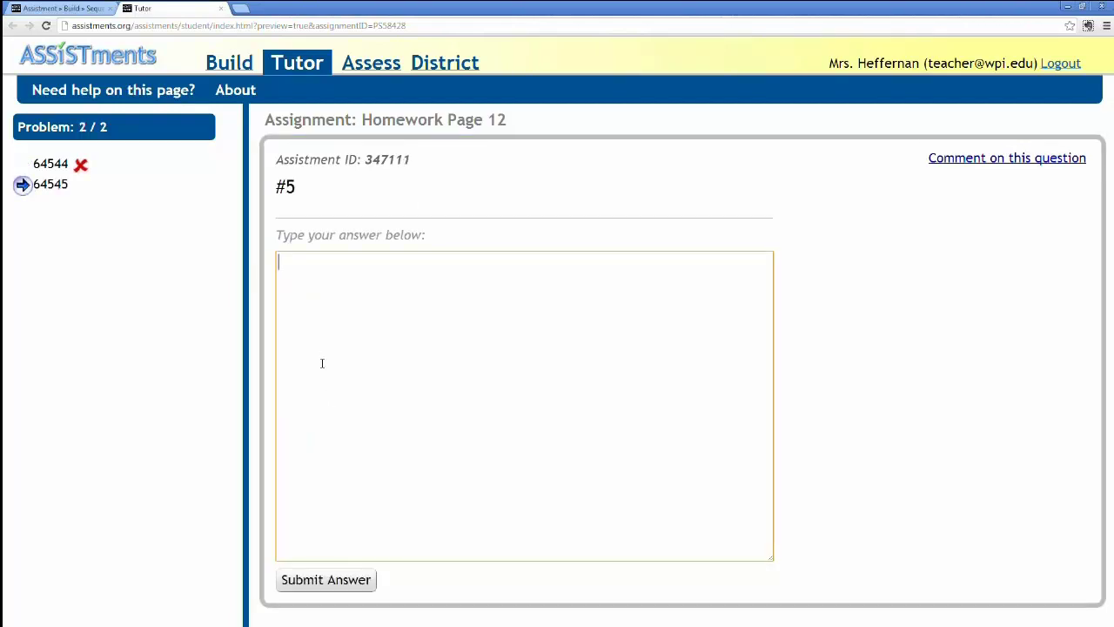
Submit "Hello" as the open response to problem #5 and close the finished preview
text(Hello)
click(342, 576)
click(420, 608)
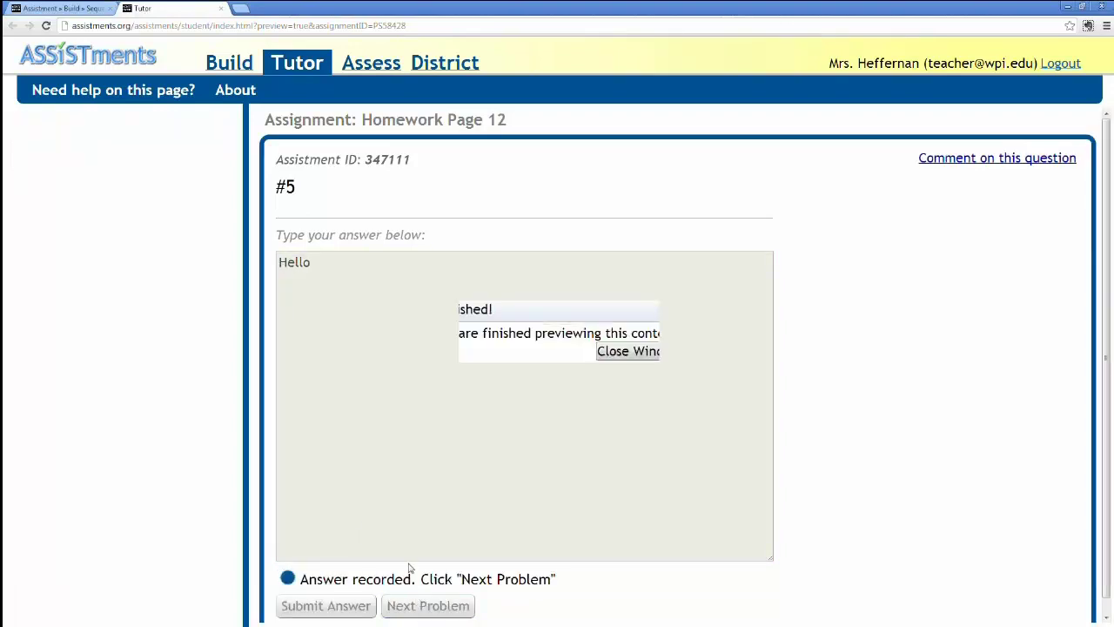
click(613, 352)
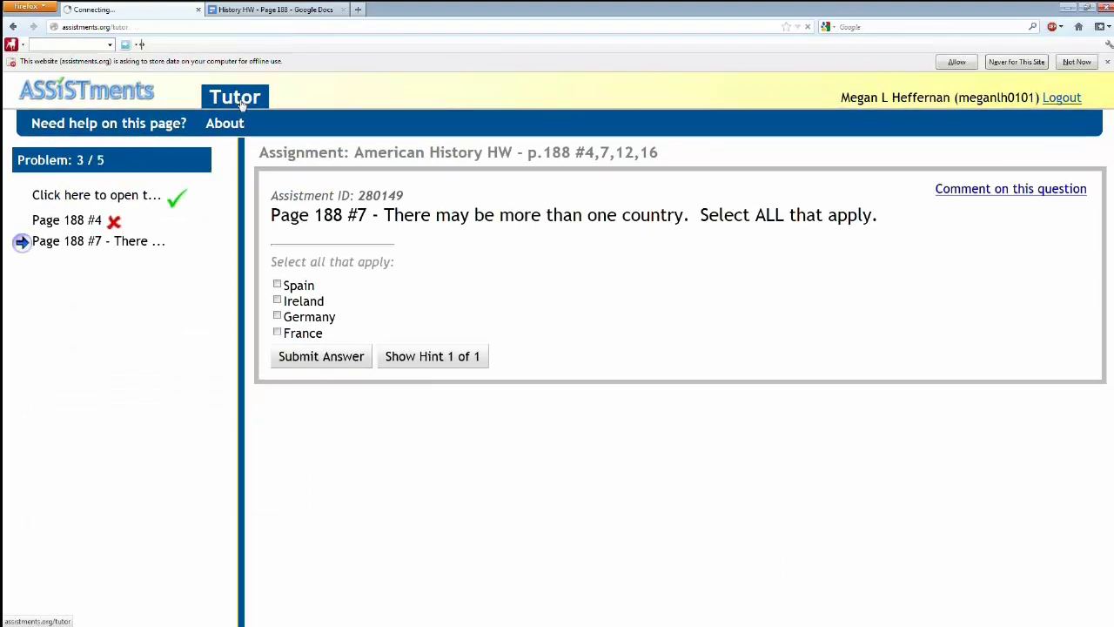
Switch to the student's Firefox session and open the Life Science Test from the seminar class's Tests (science) folder
click(166, 233)
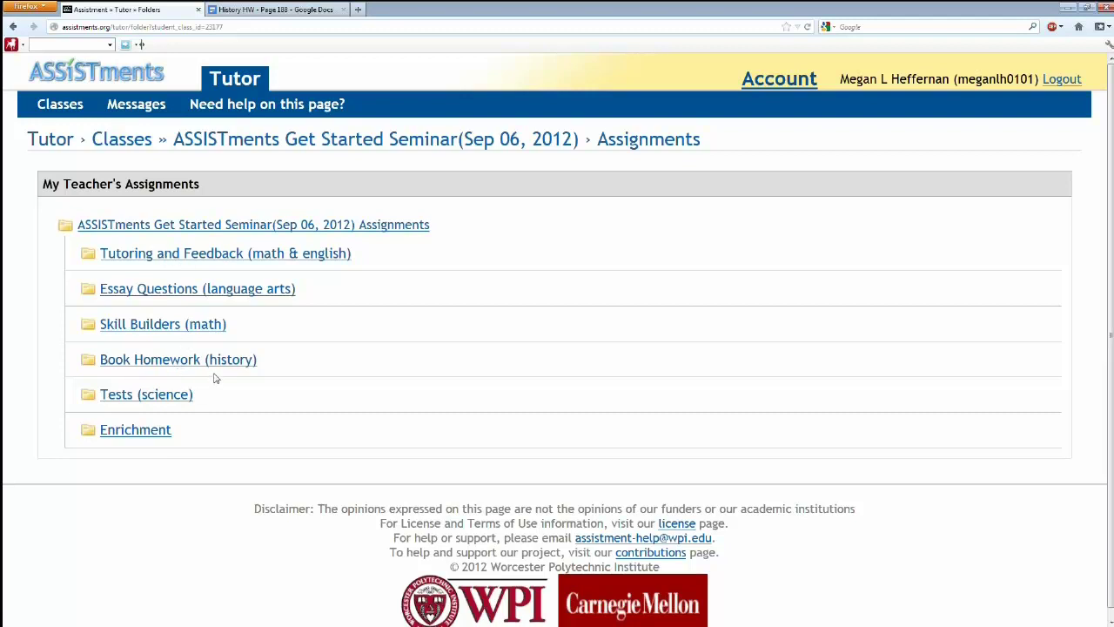
click(173, 396)
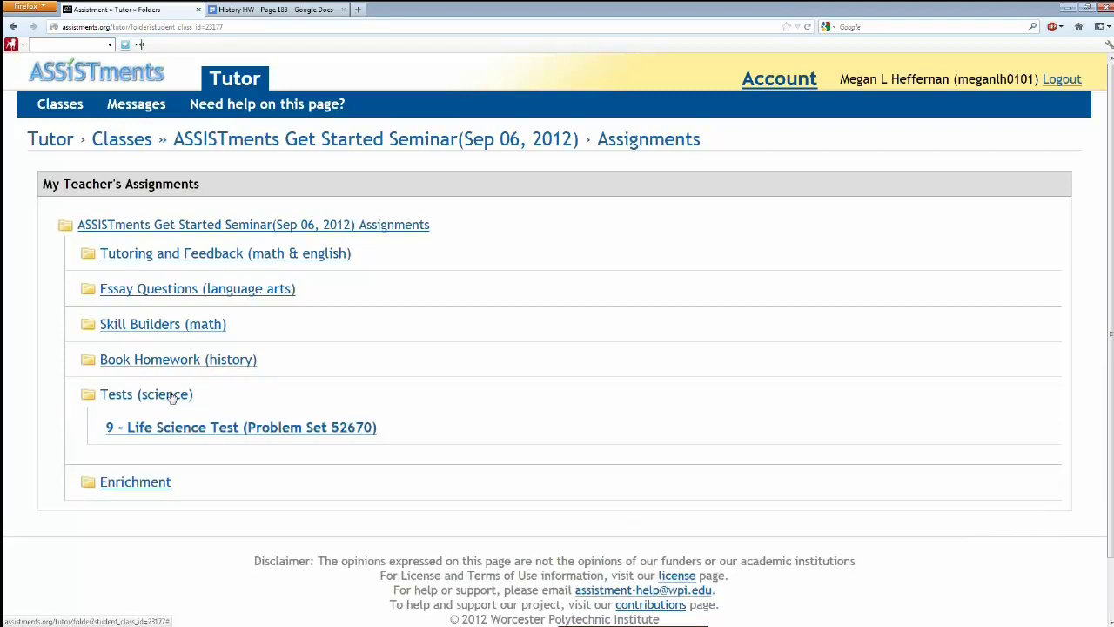
click(170, 429)
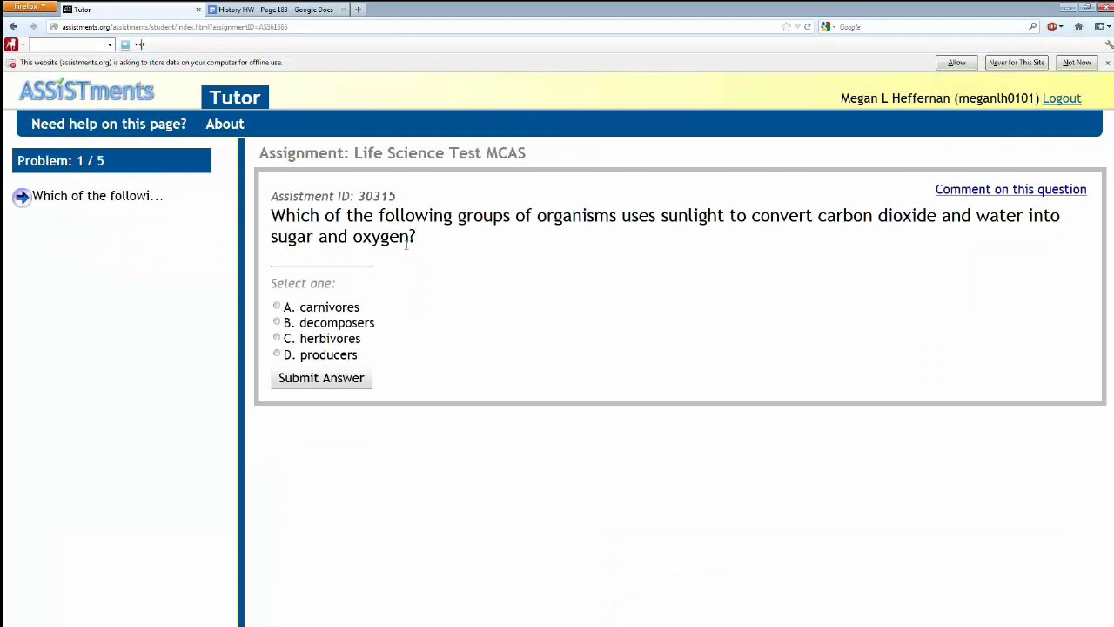
Answer the first two test questions with "D. producers" and "B. There is more food available to offspring."
click(276, 354)
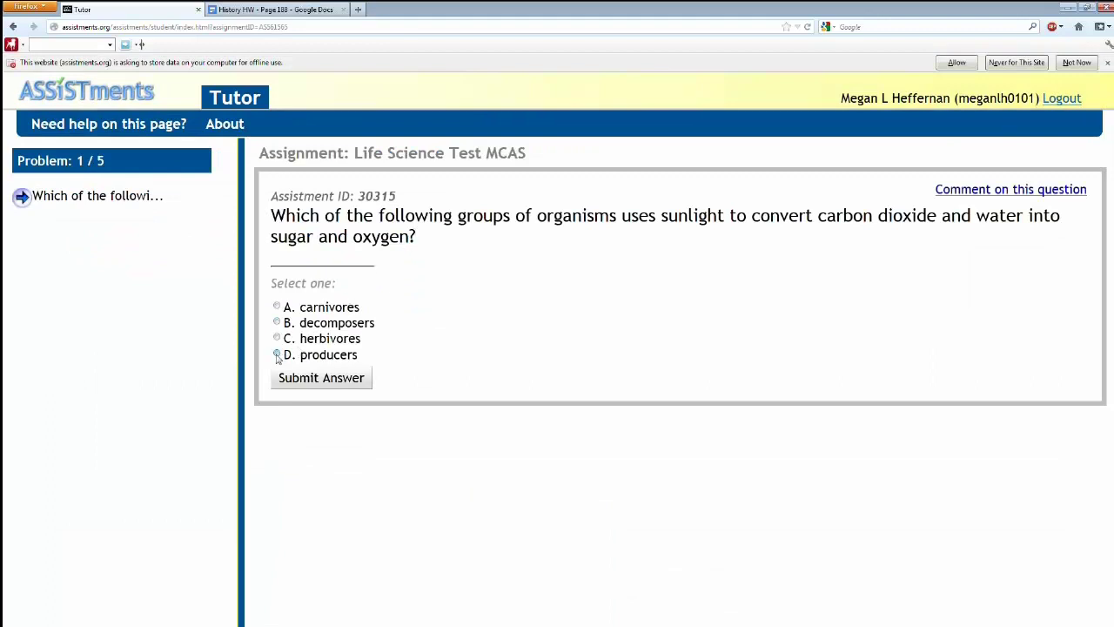
click(318, 377)
click(426, 404)
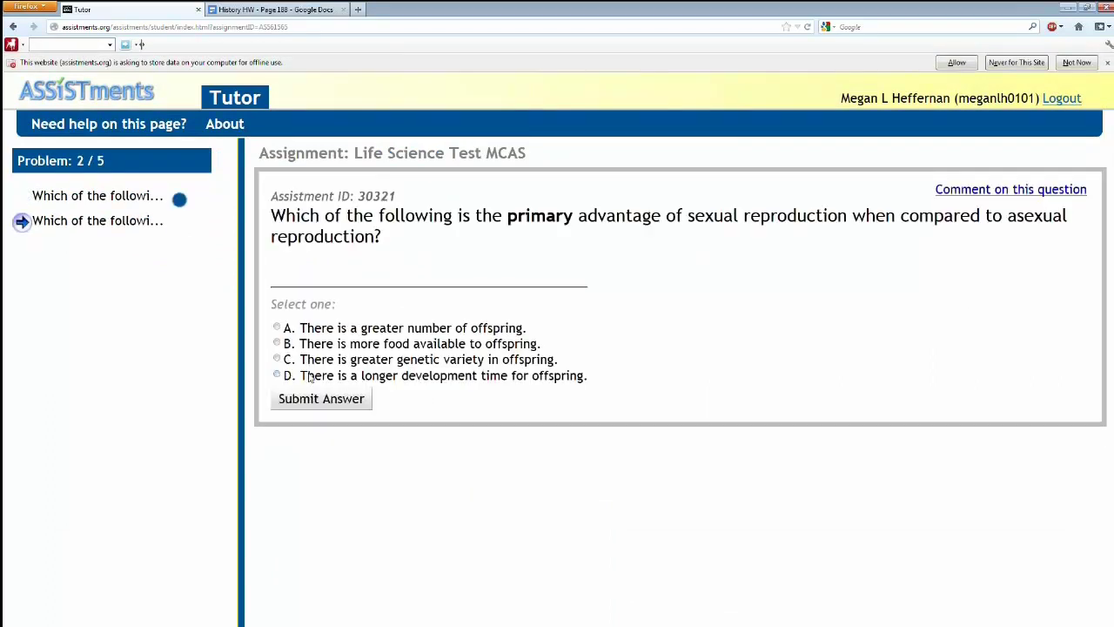
click(276, 344)
click(314, 397)
click(452, 428)
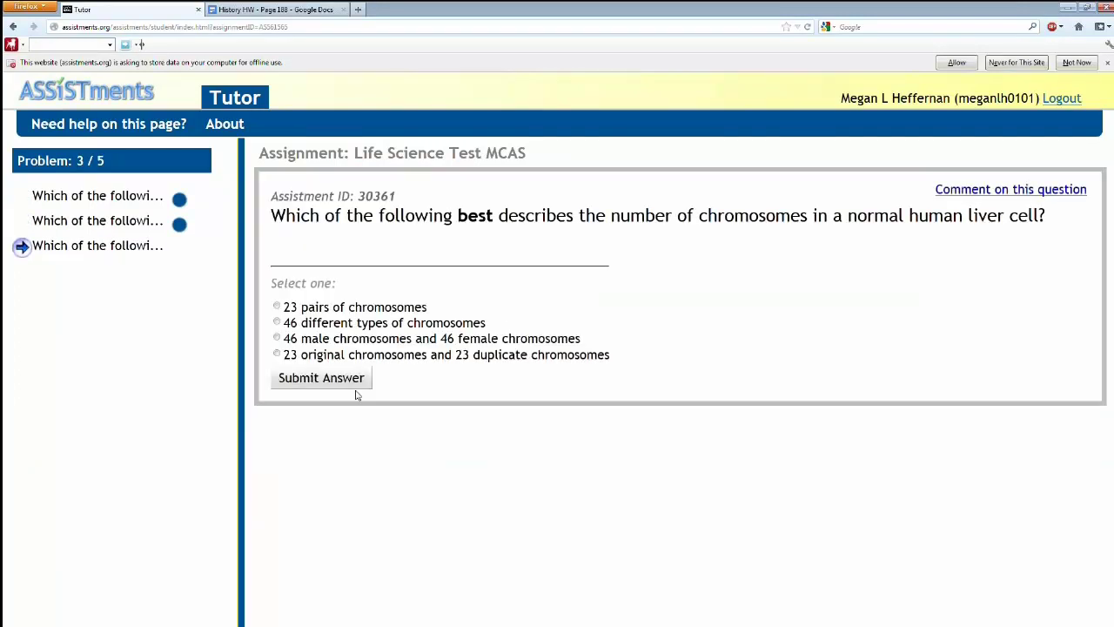
Answer question 3 with "46 male chromosomes and 46 female chromosomes" and question 4 with "A. capturing energy from sunlight"
click(278, 338)
click(321, 377)
click(411, 404)
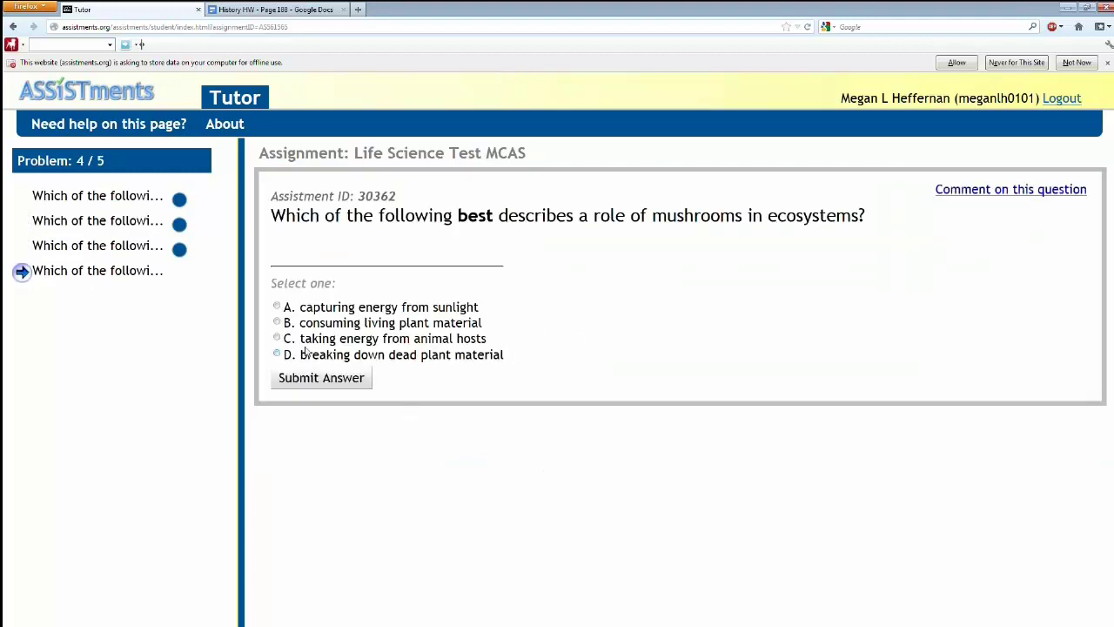
click(277, 306)
click(314, 380)
click(416, 404)
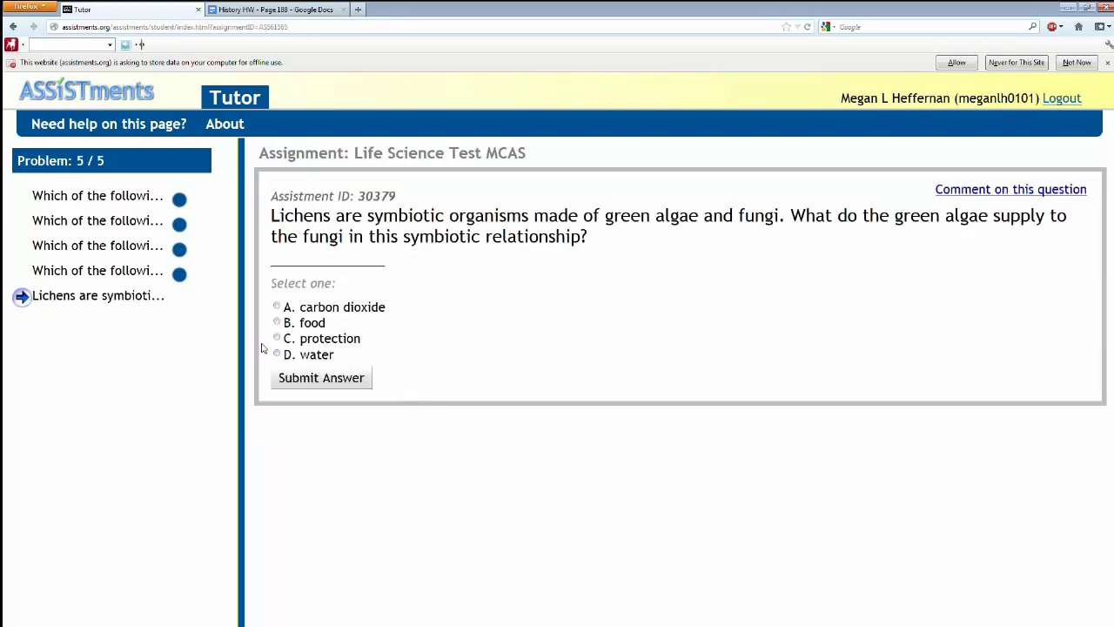
Answer the lichens question with "D. water", finish the test and return to the assignments list
click(277, 355)
click(300, 374)
click(406, 409)
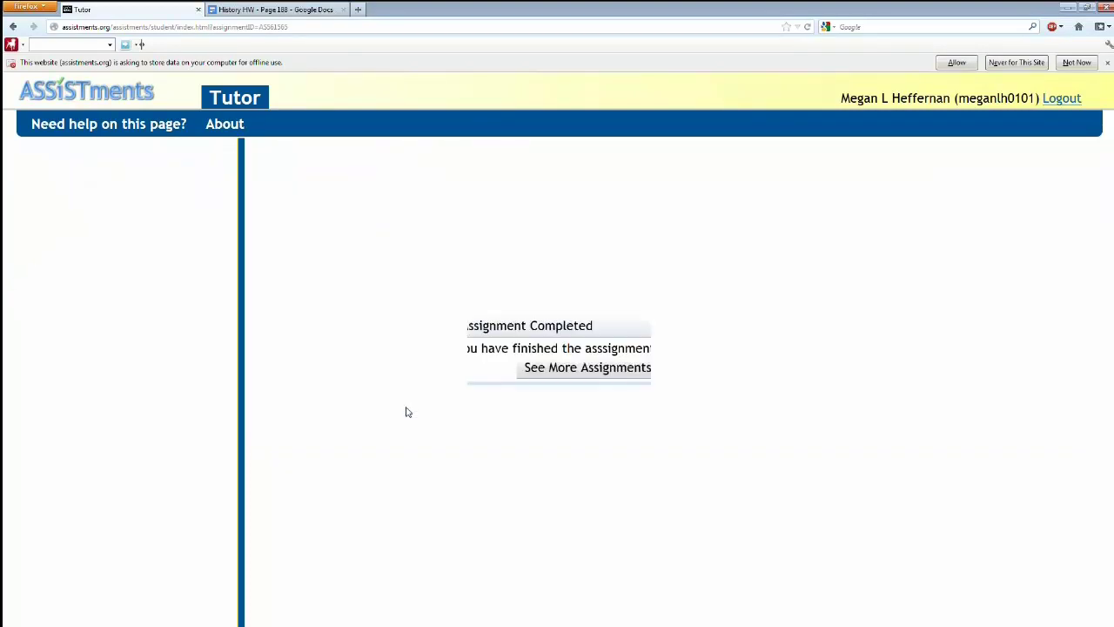
click(551, 372)
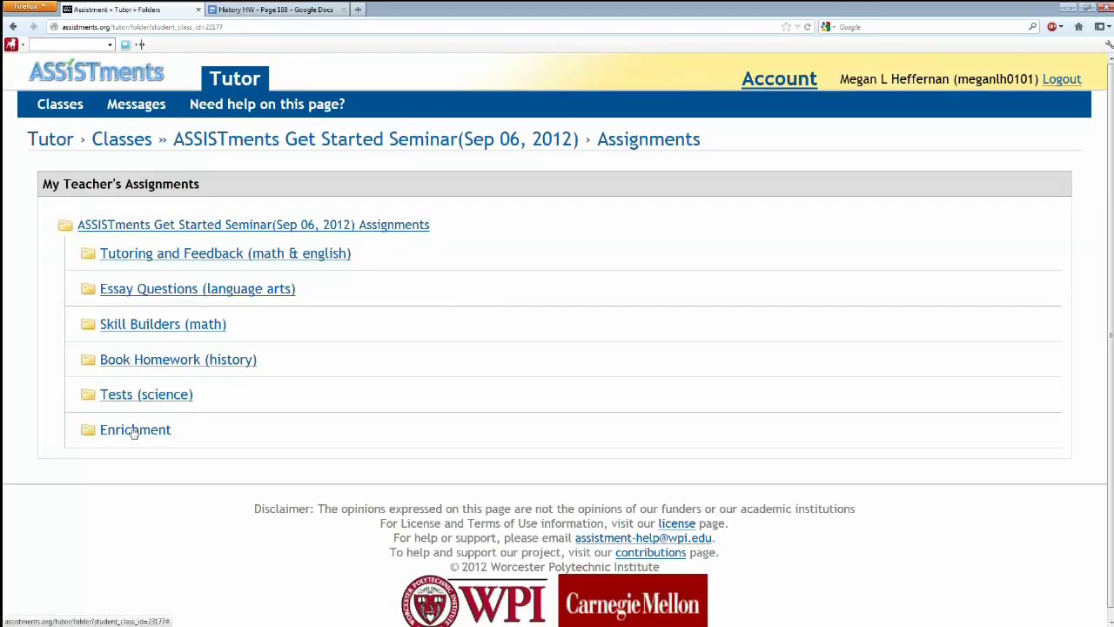
Open the Division Practice: Space Lunchtime assignment from the Enrichment folder and take a brief look at its linked game
click(135, 431)
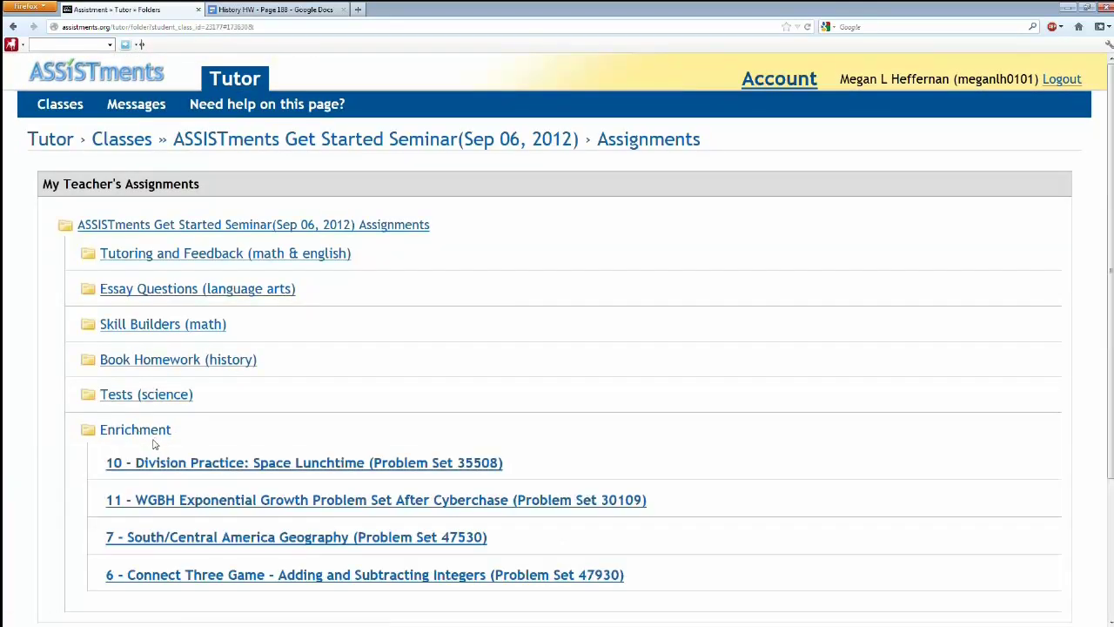
click(196, 468)
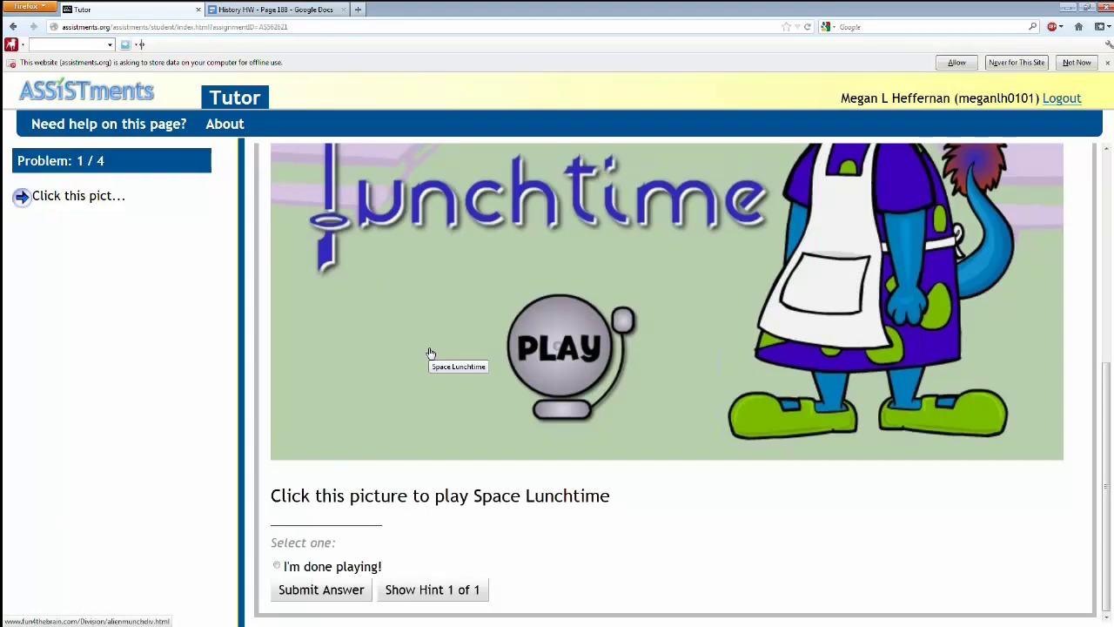
click(553, 360)
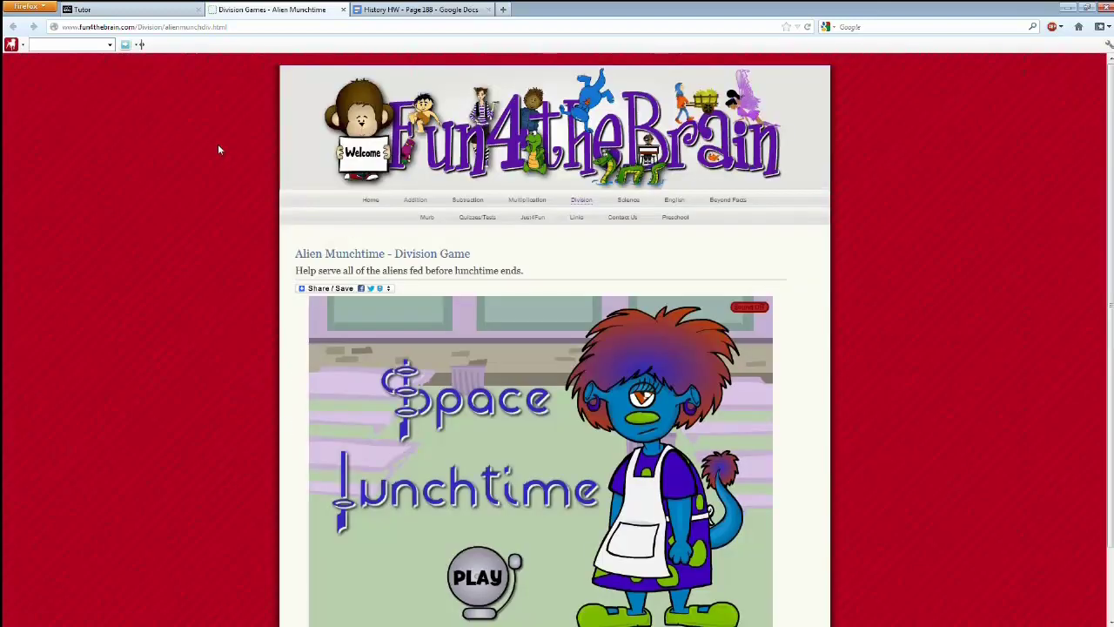
click(343, 10)
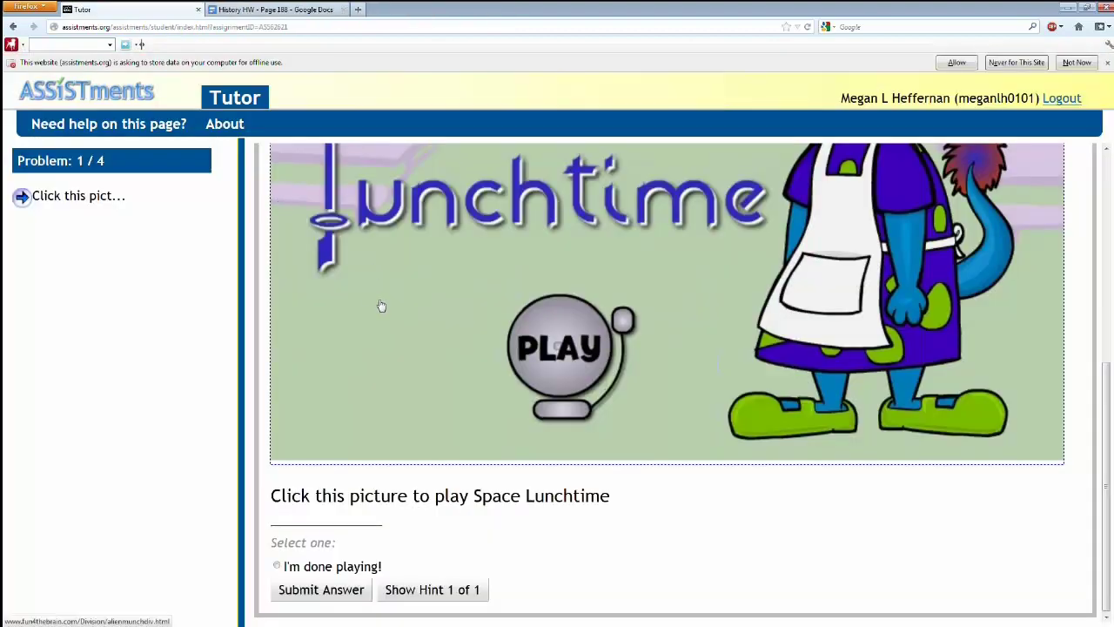
Submit "I'm done playing!" for the Space Lunchtime game problem and continue to the next problem
click(277, 567)
click(313, 591)
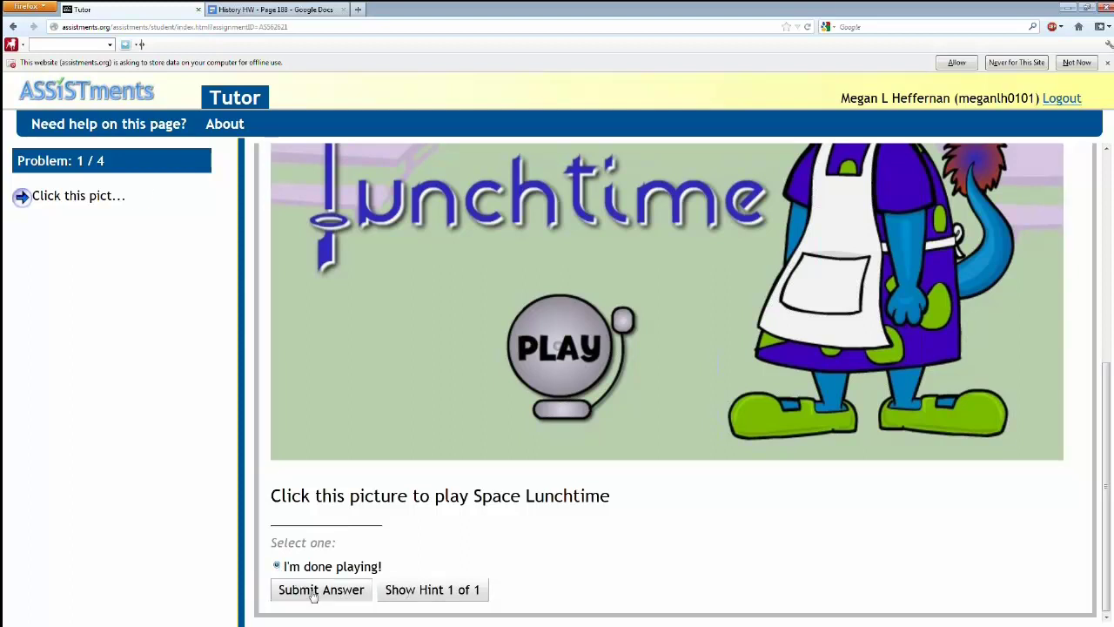
click(522, 616)
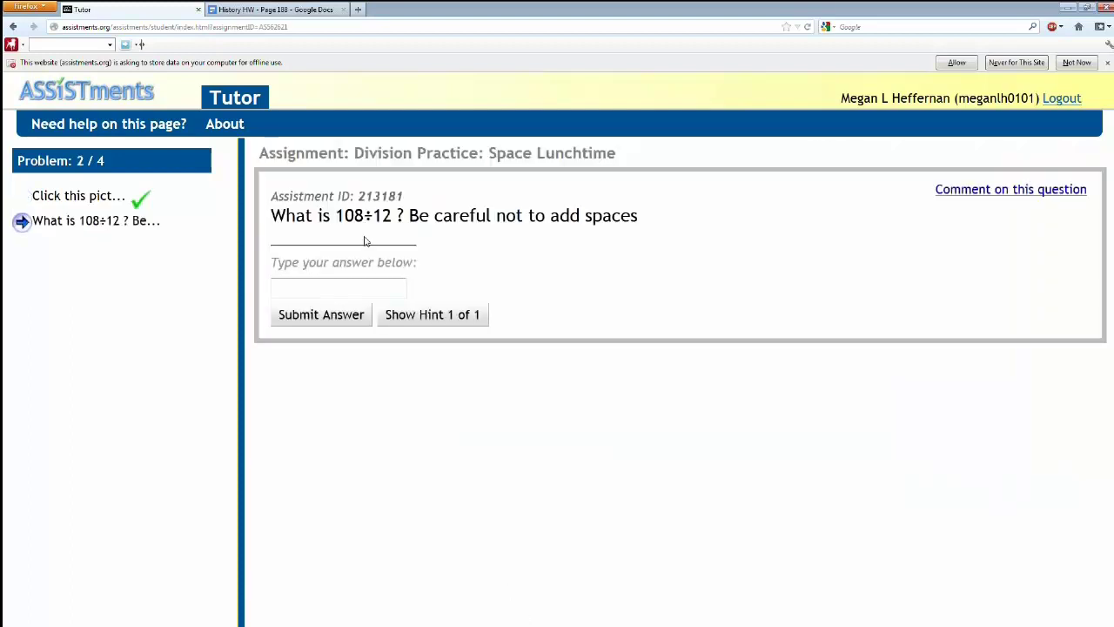
Submit 23 as the answer to the 108÷12 problem
click(355, 284)
text(23)
click(327, 316)
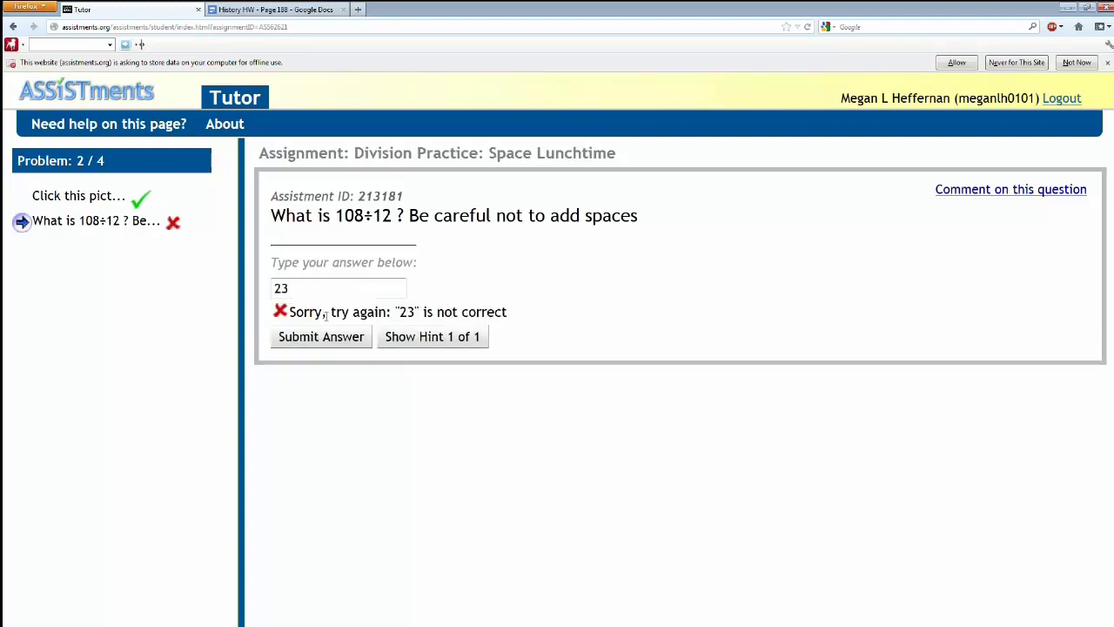
Show the hint for the 108÷12 problem, submit 9 as the answer and continue to the next problem
click(409, 338)
double_click(304, 369)
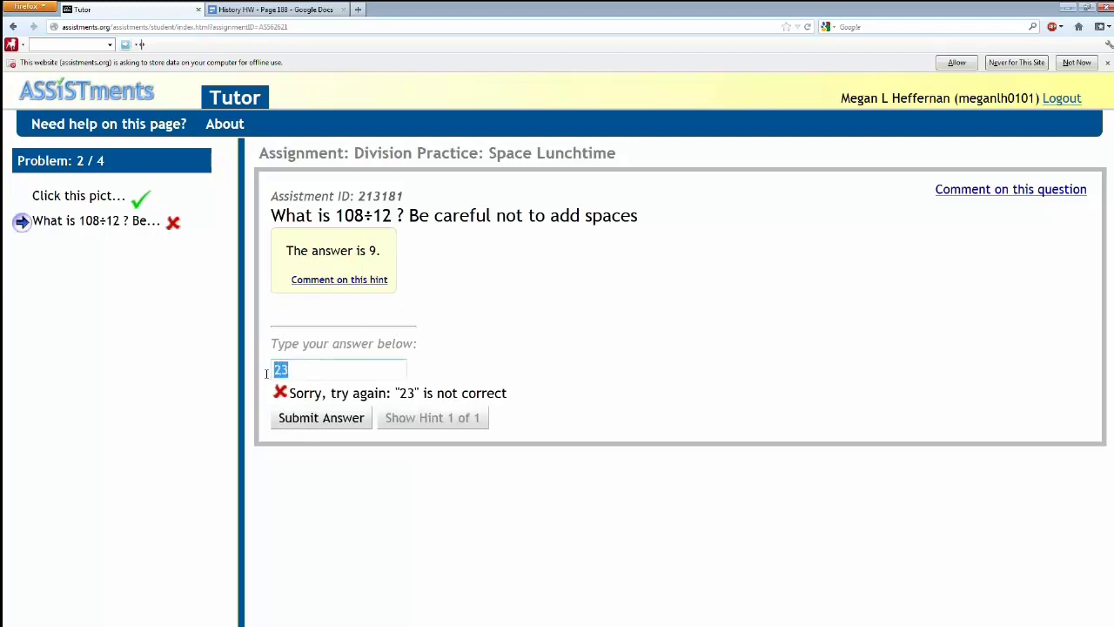
text(9)
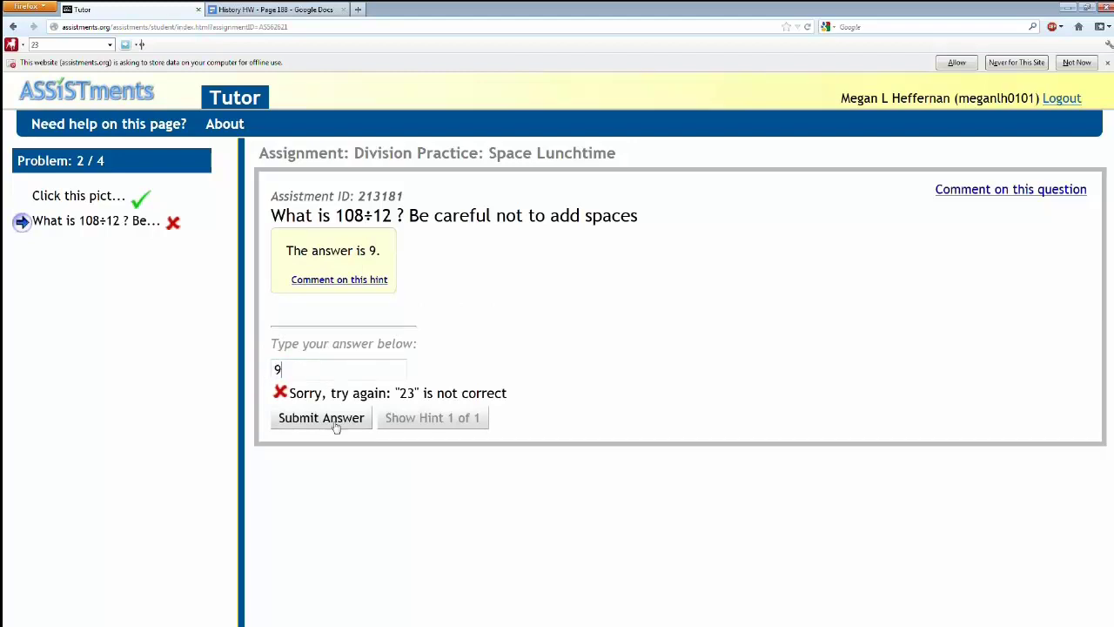
click(335, 426)
click(522, 425)
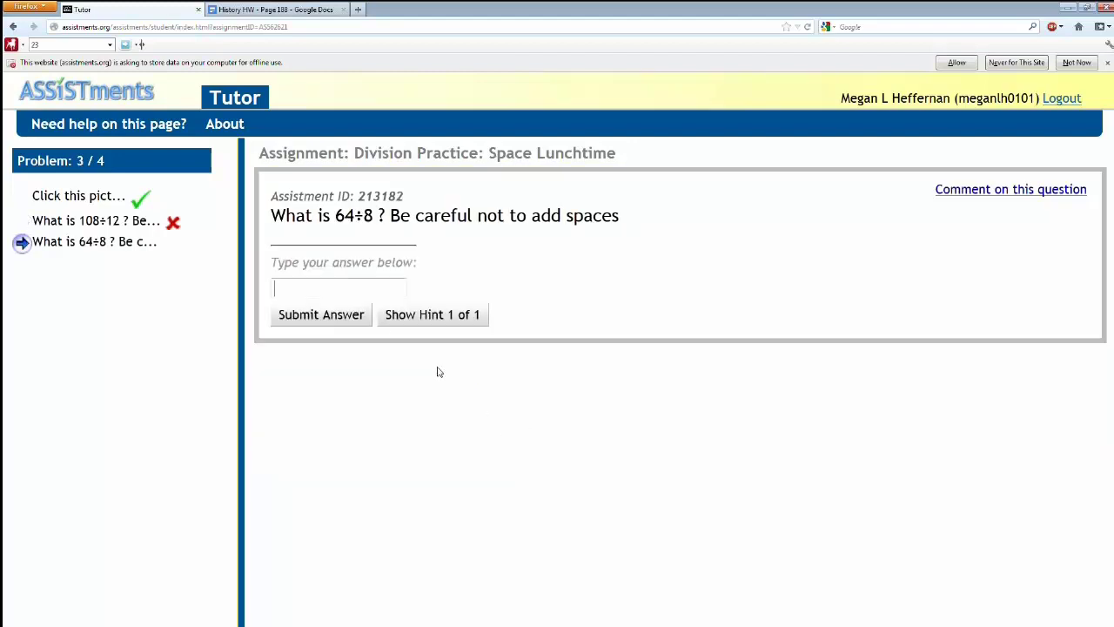
Submit 8 as the answer to the 64÷8 problem and continue to the 63÷9 problem
click(345, 289)
text(8)
click(351, 316)
click(520, 341)
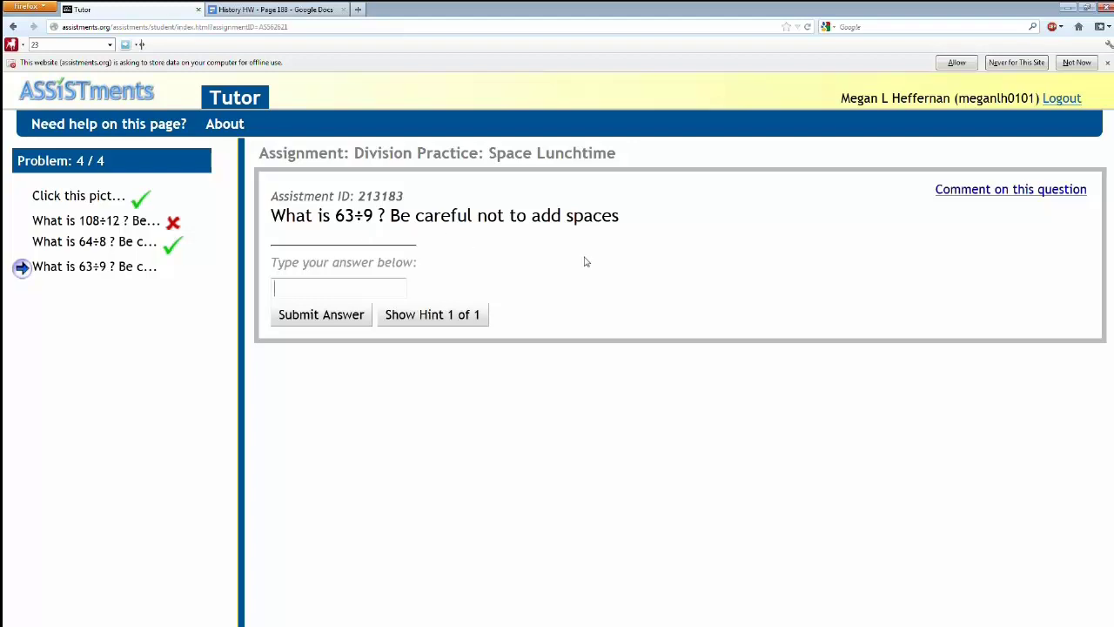
click(239, 100)
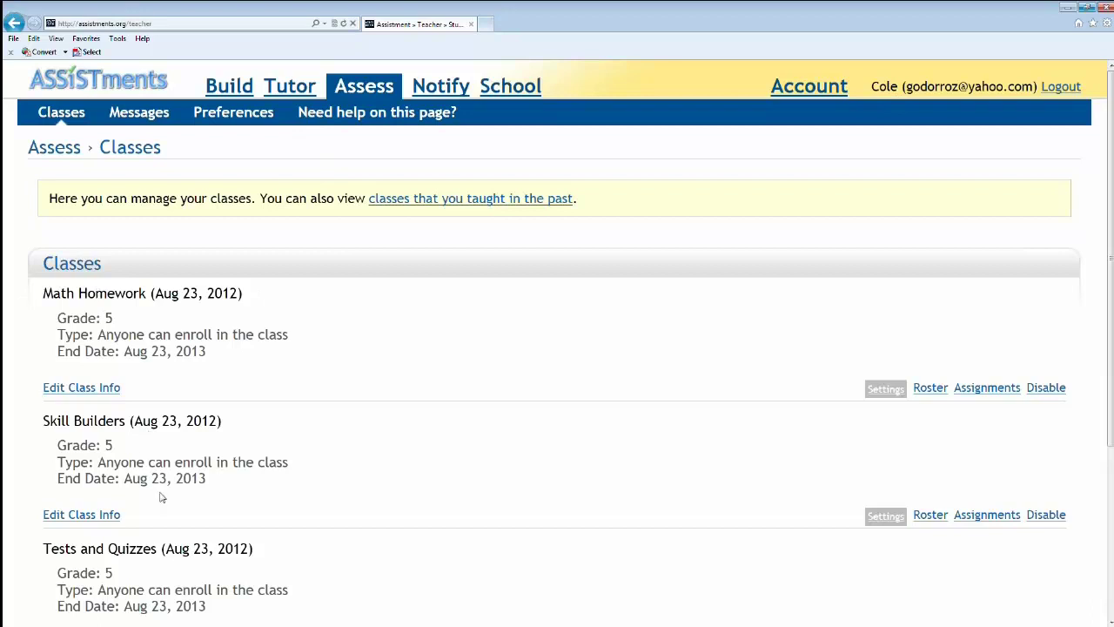
Open the report for the Beginning of Year Assessment from the assignments of the Tests and Quizzes class
scroll(370, 437, down, 1)
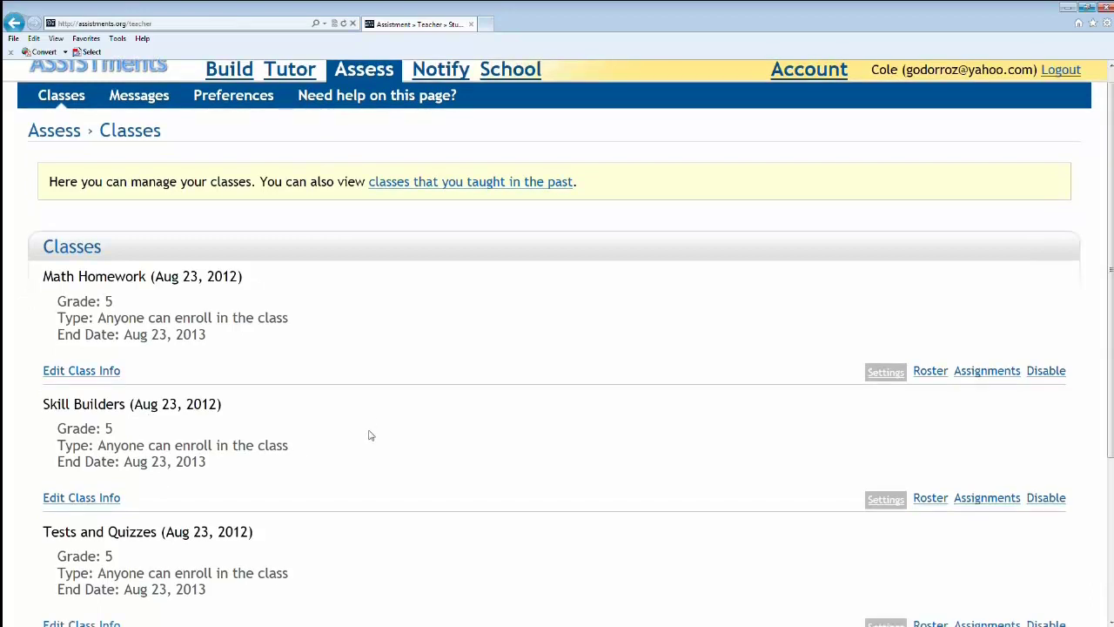
scroll(370, 436, down, 2)
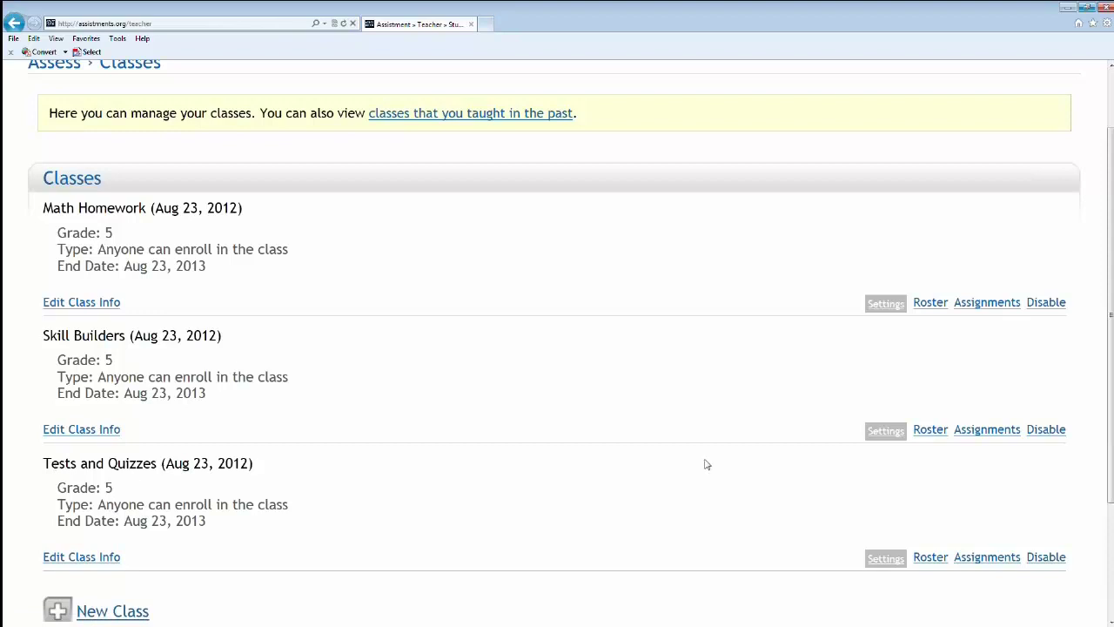
click(993, 558)
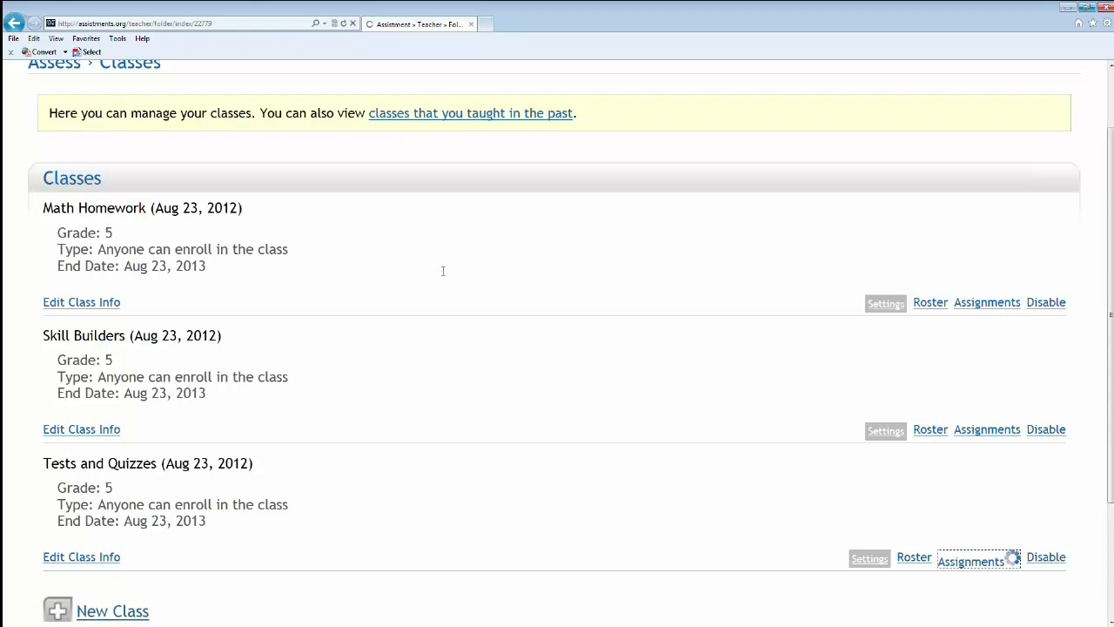
scroll(440, 332, down, 1)
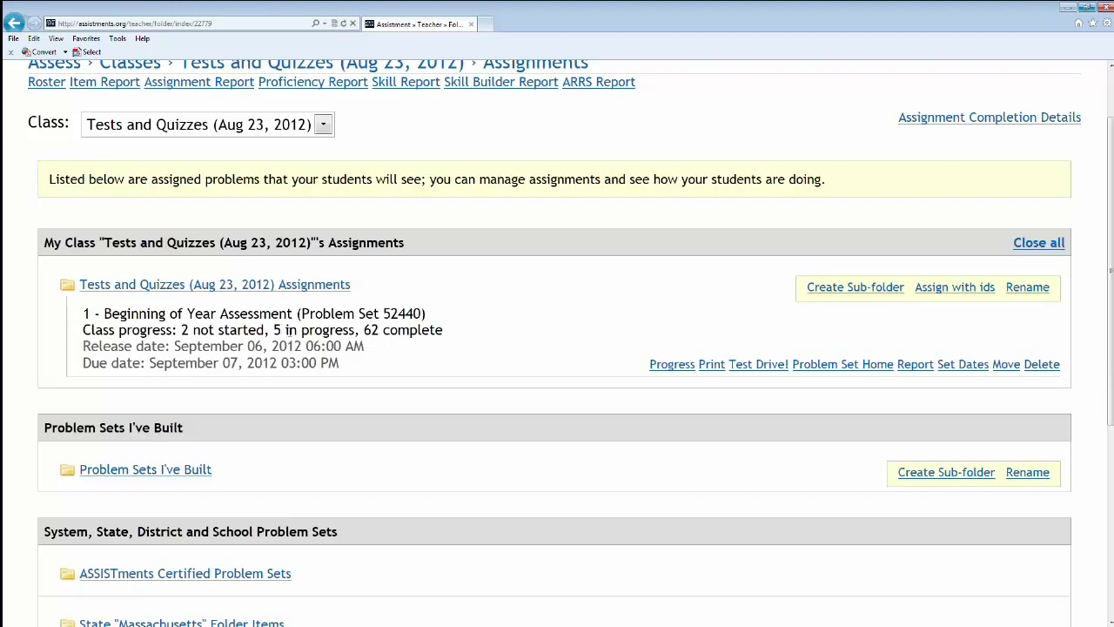
click(910, 365)
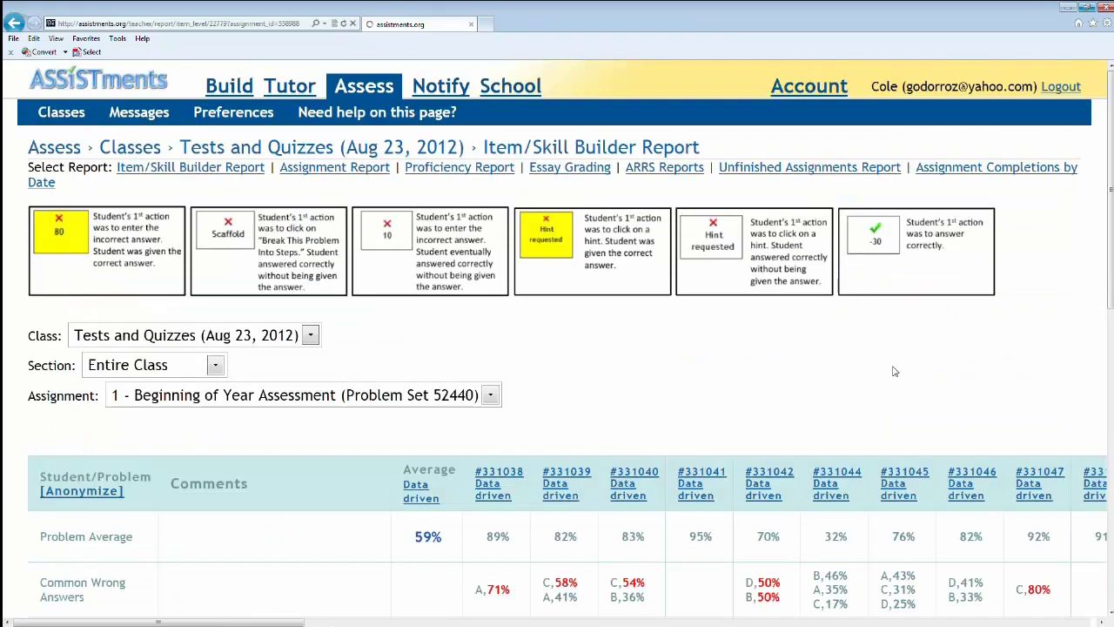
Anonymize the student names in the Beginning of Year Assessment report and review its averages, common wrong answers and student responses
click(80, 490)
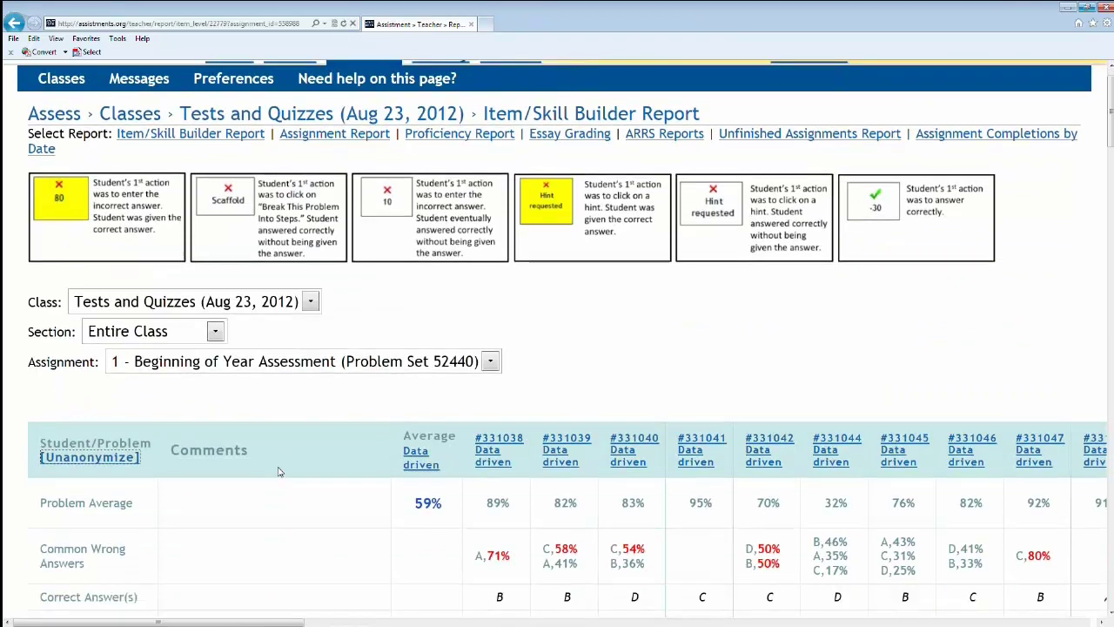
scroll(278, 472, down, 3)
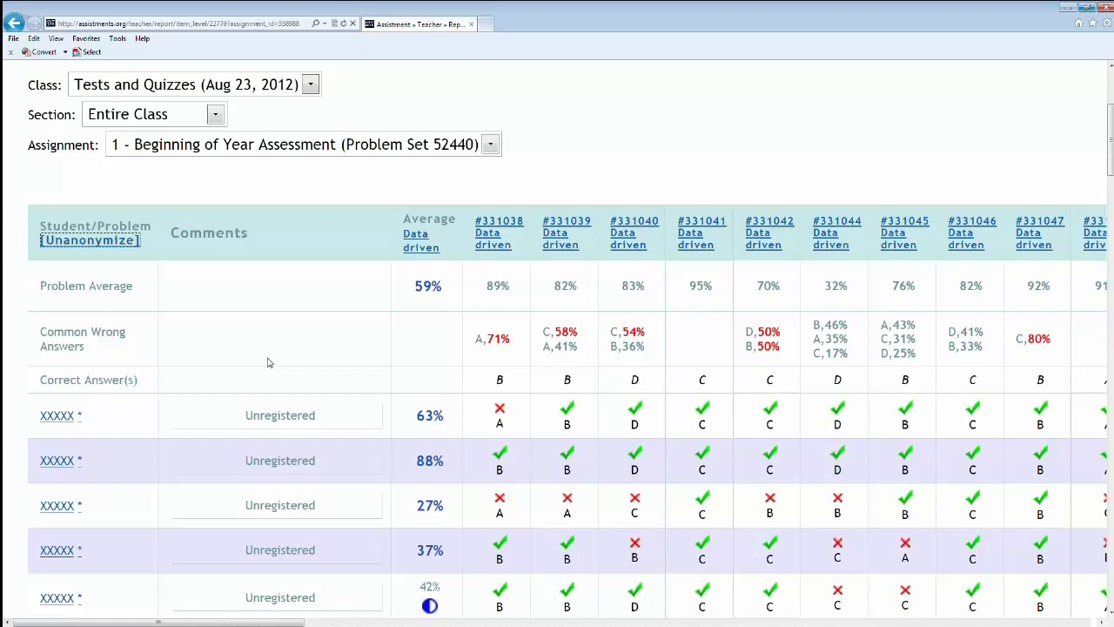
scroll(270, 352, down, 1)
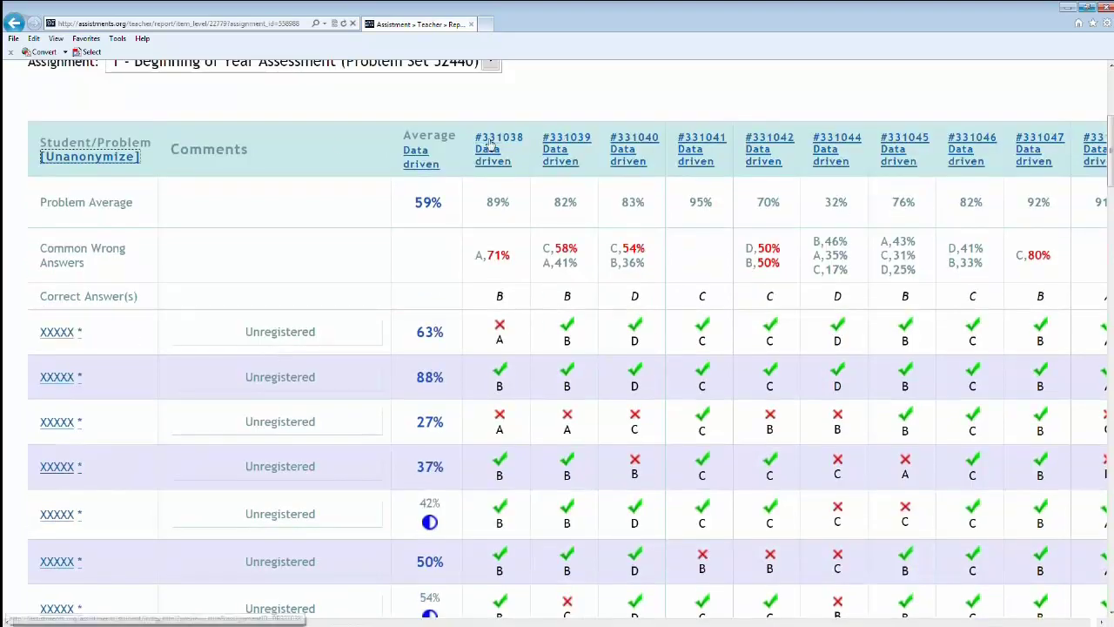
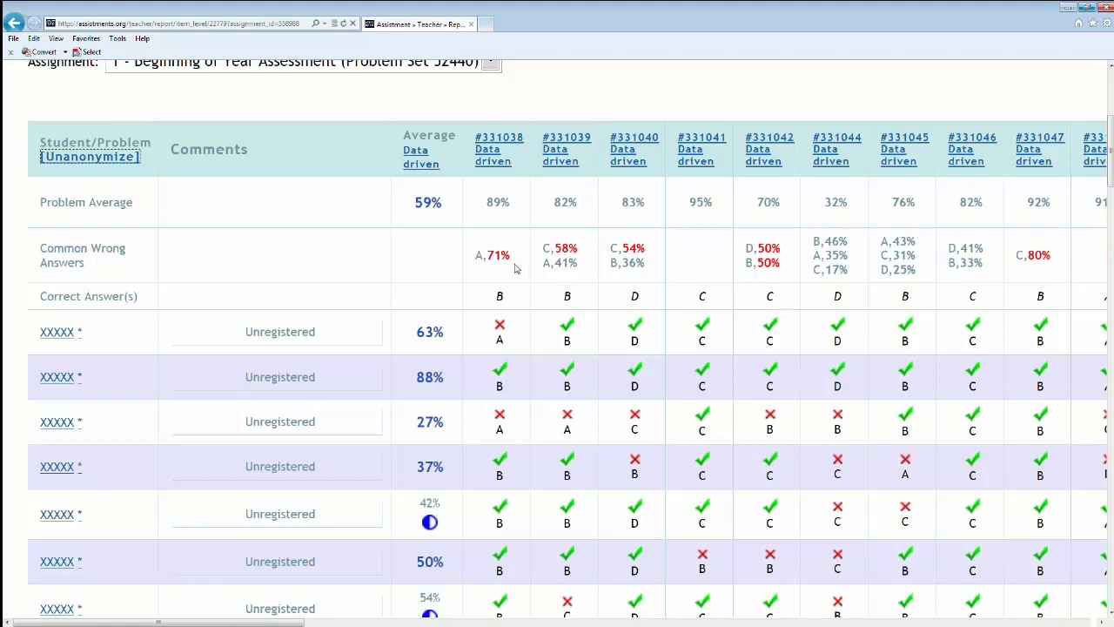
scroll(512, 271, up, 2)
scroll(512, 271, up, 2)
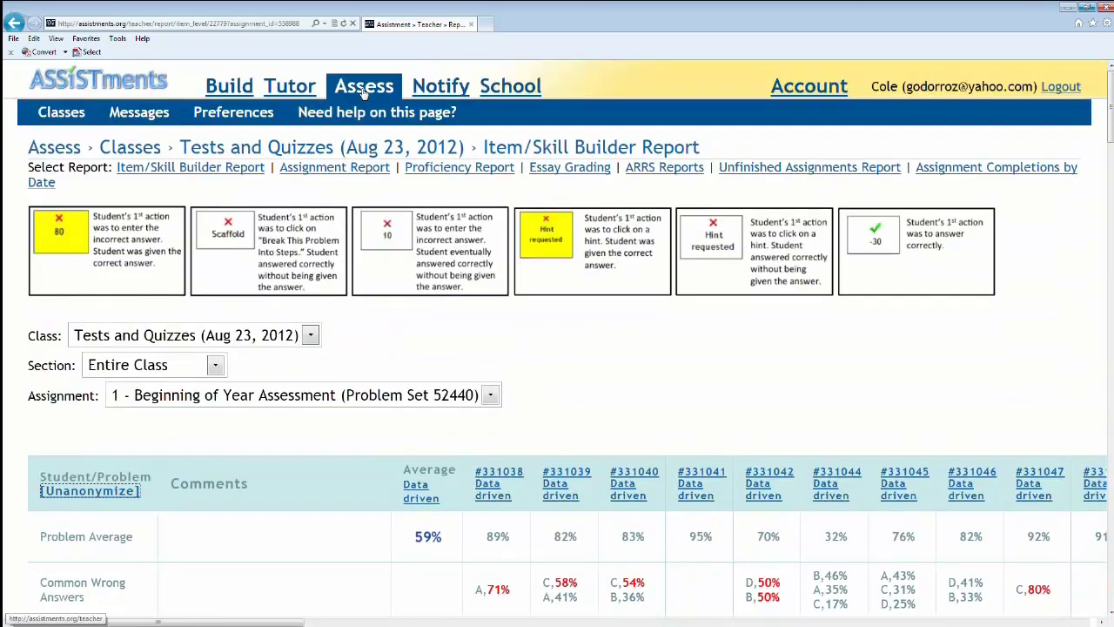
Return to the class list, open the Math Homework class's assignments and look through the Practice Book homework
click(361, 87)
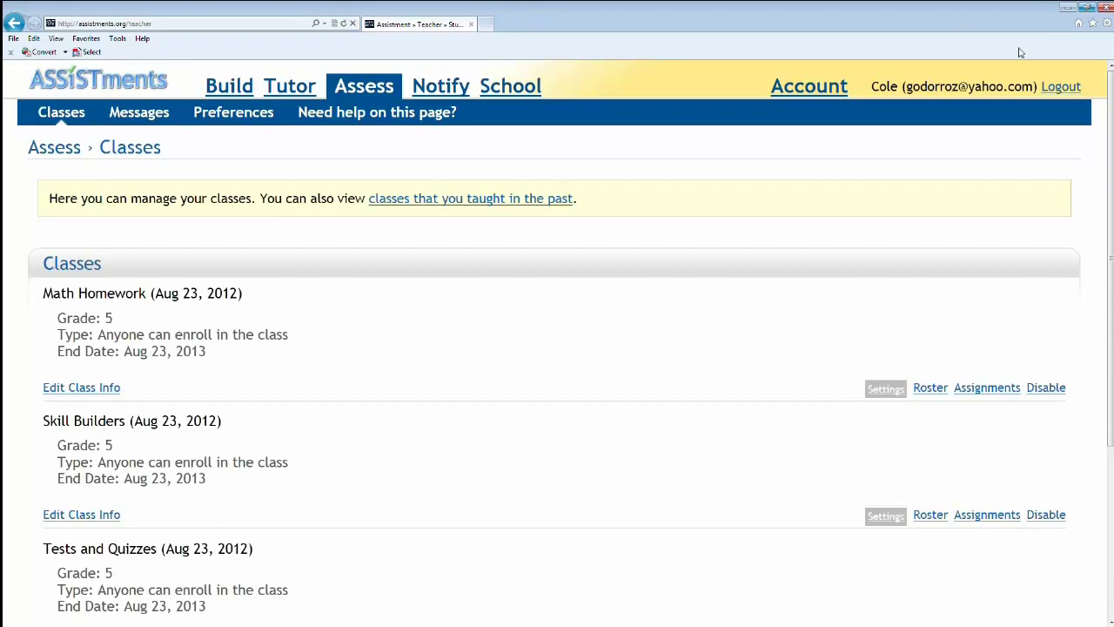
click(987, 388)
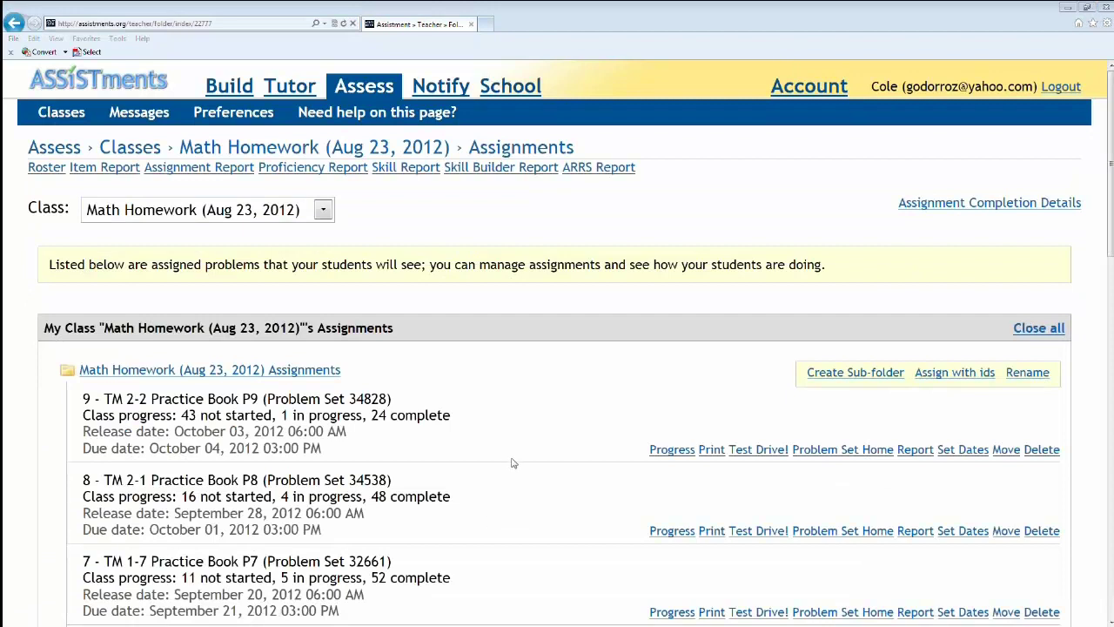
click(547, 414)
scroll(547, 411, down, 5)
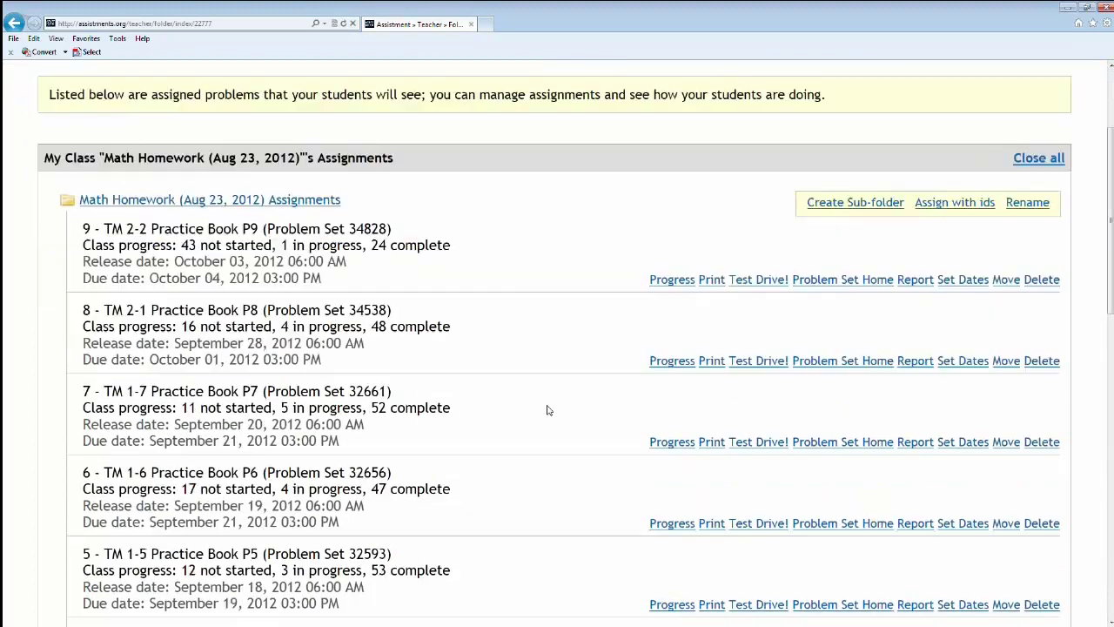
scroll(547, 408, down, 3)
scroll(547, 408, down, 2)
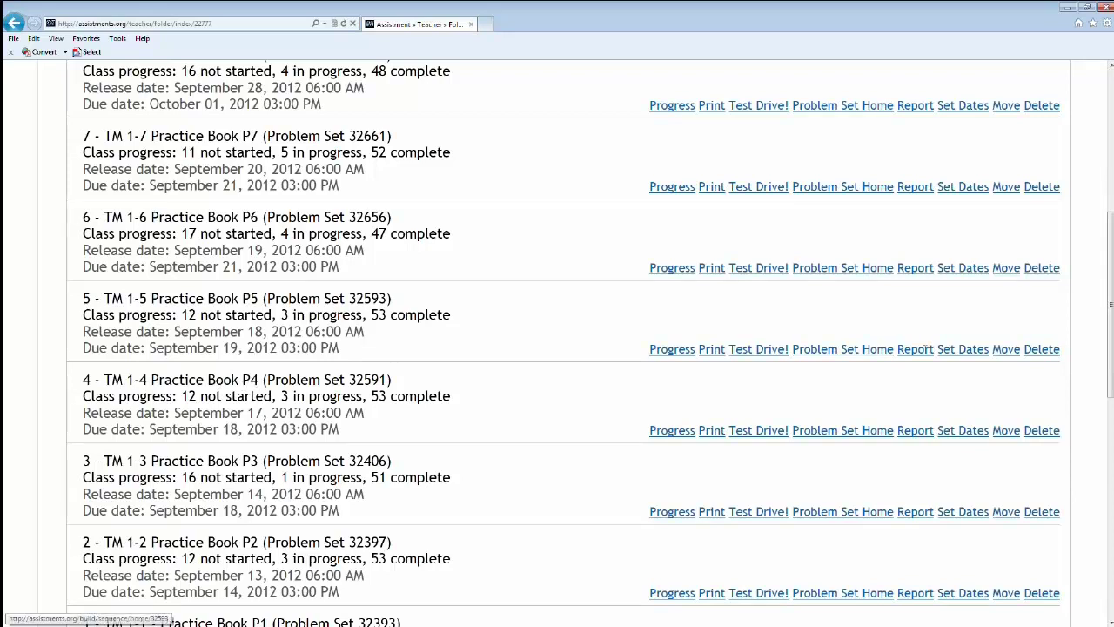
Open the print view of TM 1-5 Practice Book P5 in a new browser tab and look through its questions
click(711, 349)
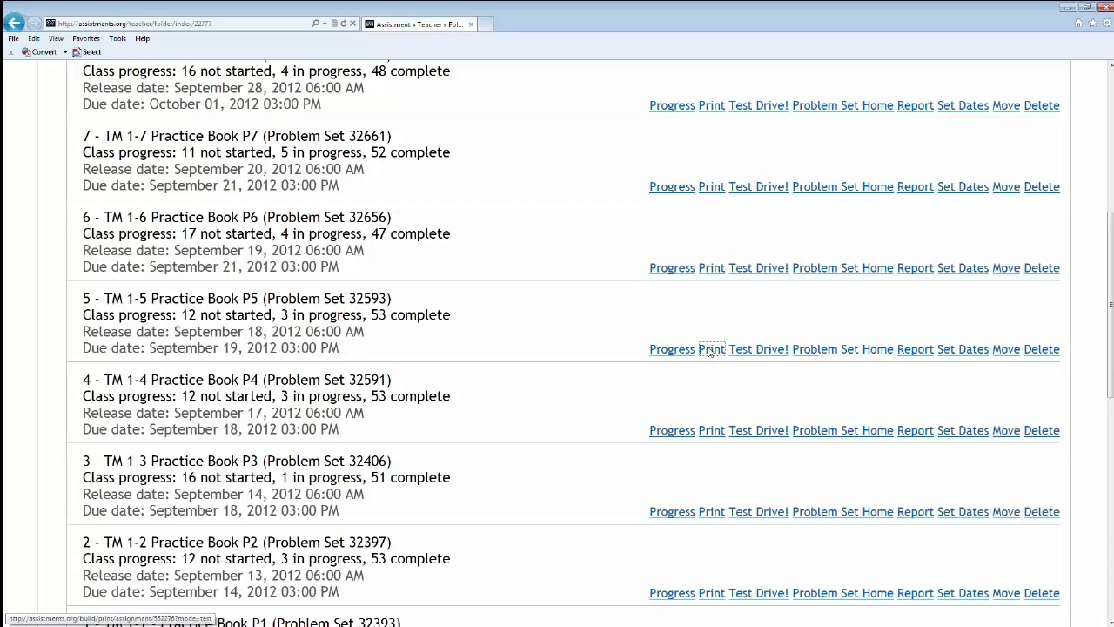
right_click(711, 349)
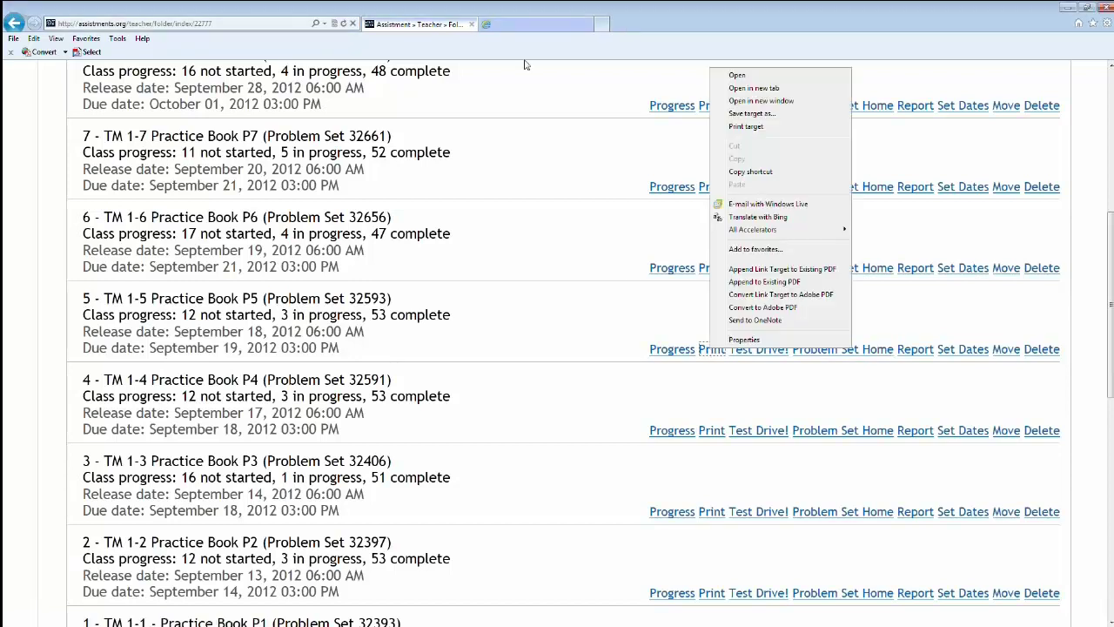
click(535, 24)
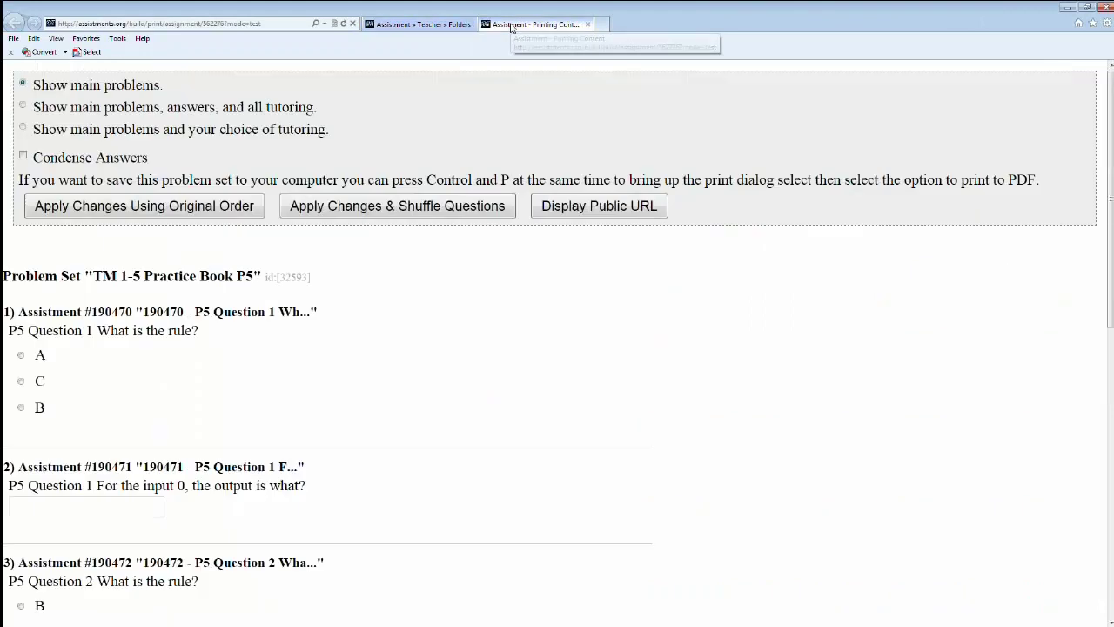
scroll(166, 370, down, 3)
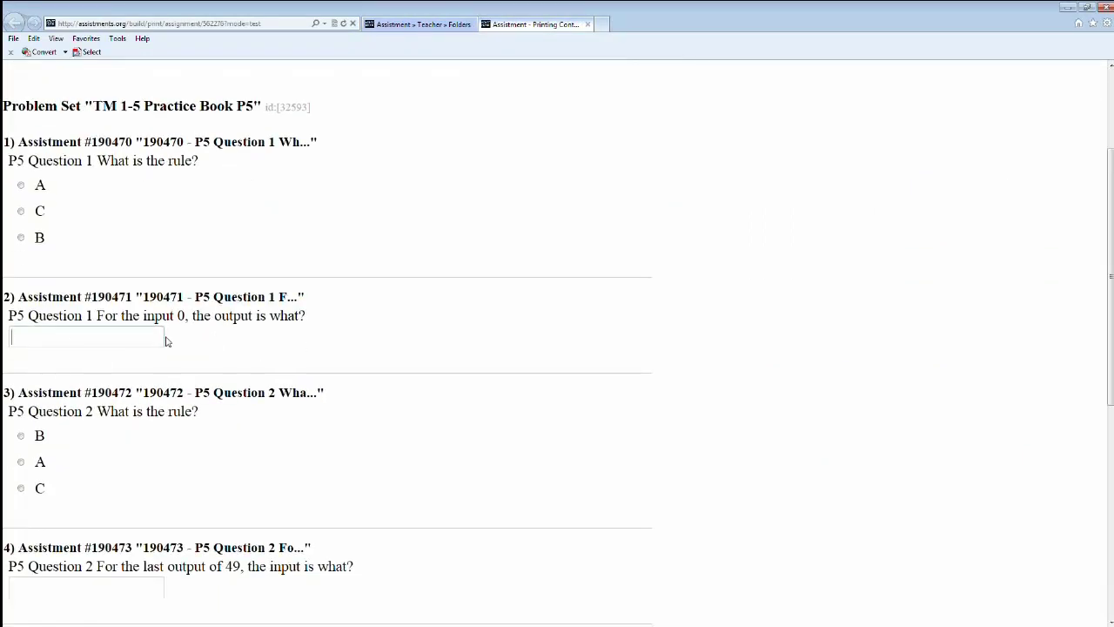
scroll(166, 338, down, 7)
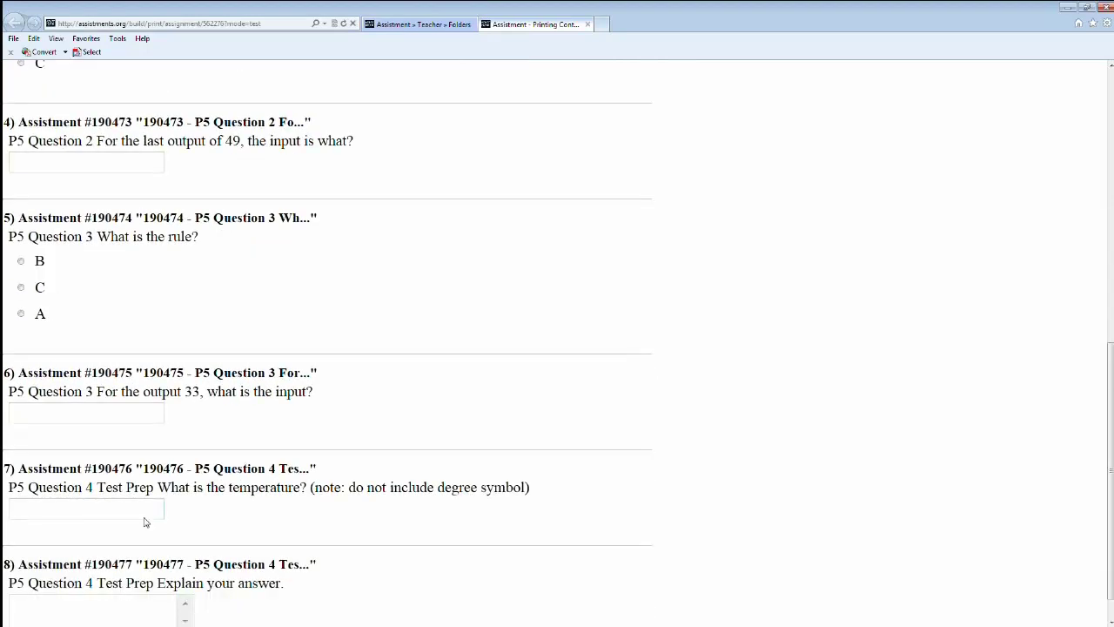
scroll(144, 521, down, 1)
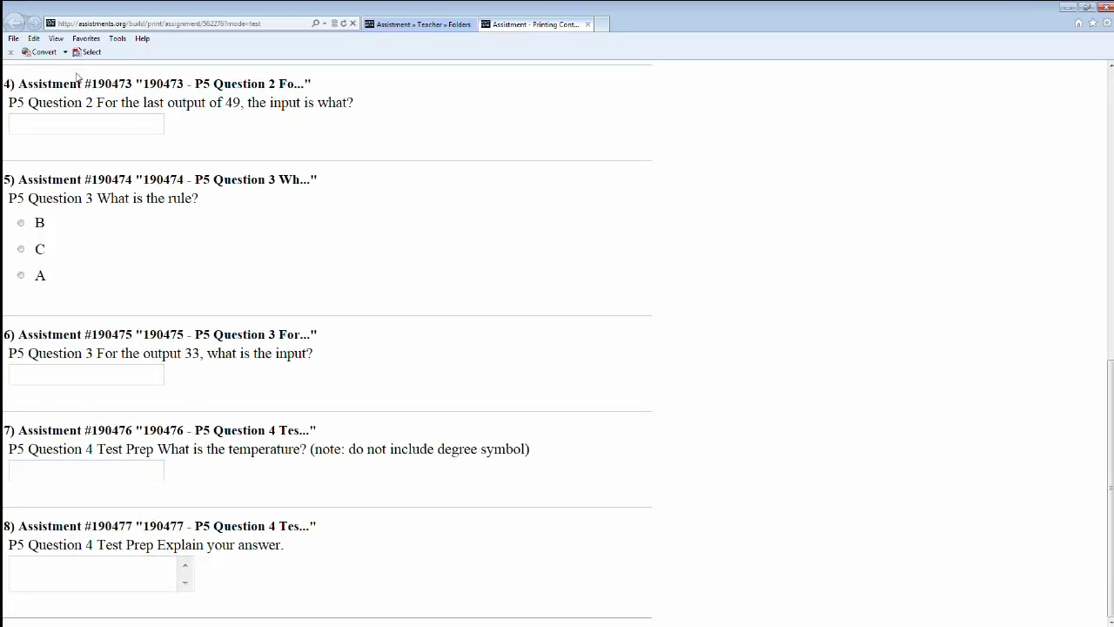
Open the report for TM 1-5 Practice Book P5 from the assignments list, anonymize the student names and review the results
click(466, 26)
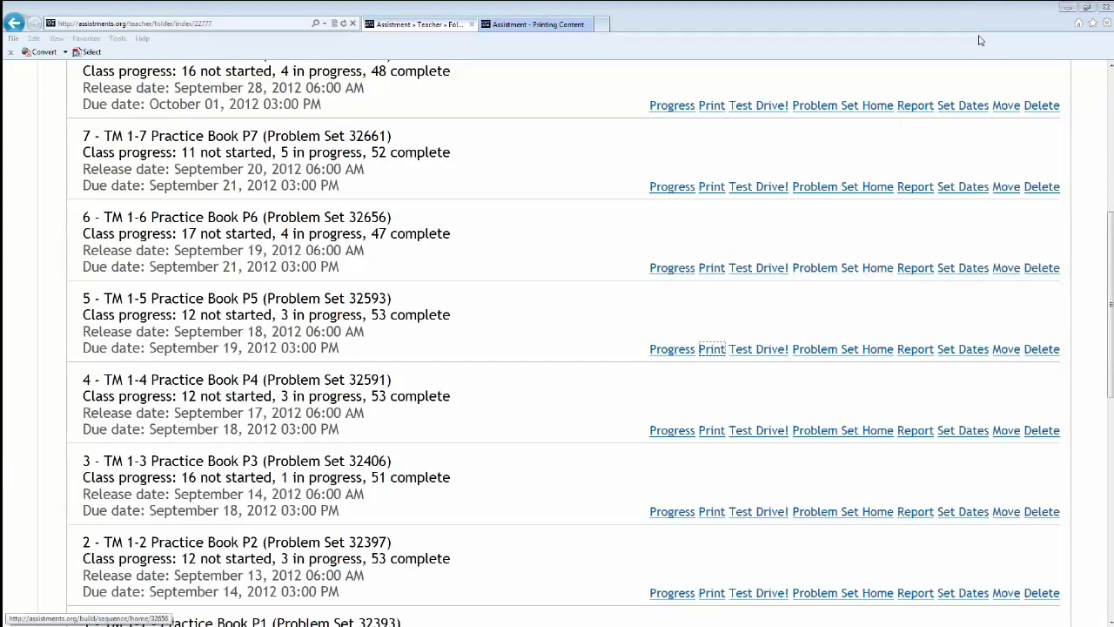
click(914, 349)
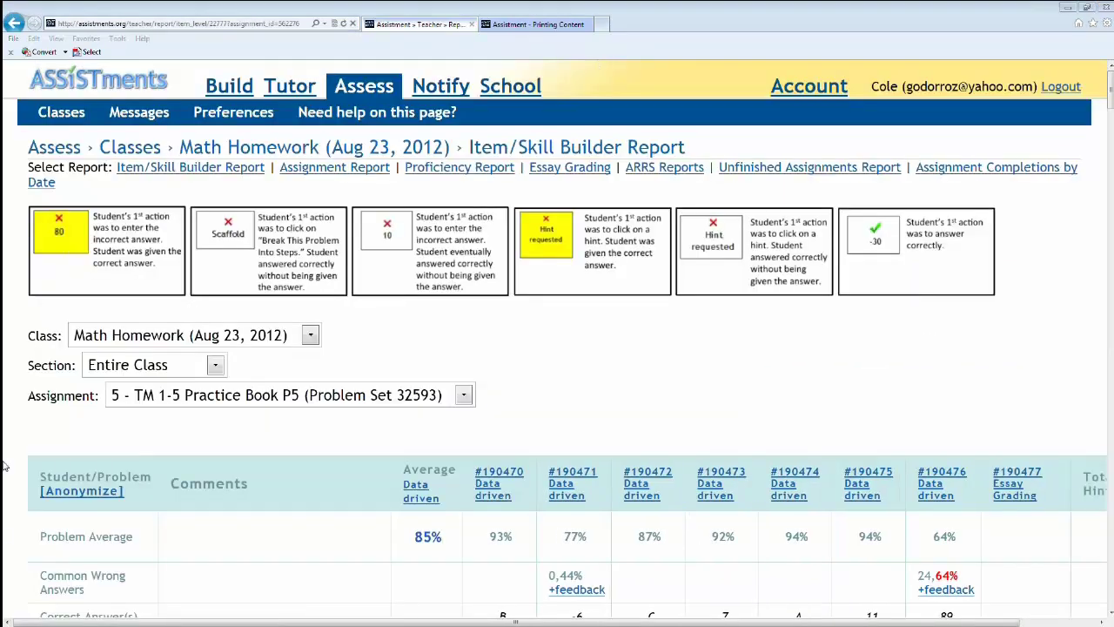
click(106, 494)
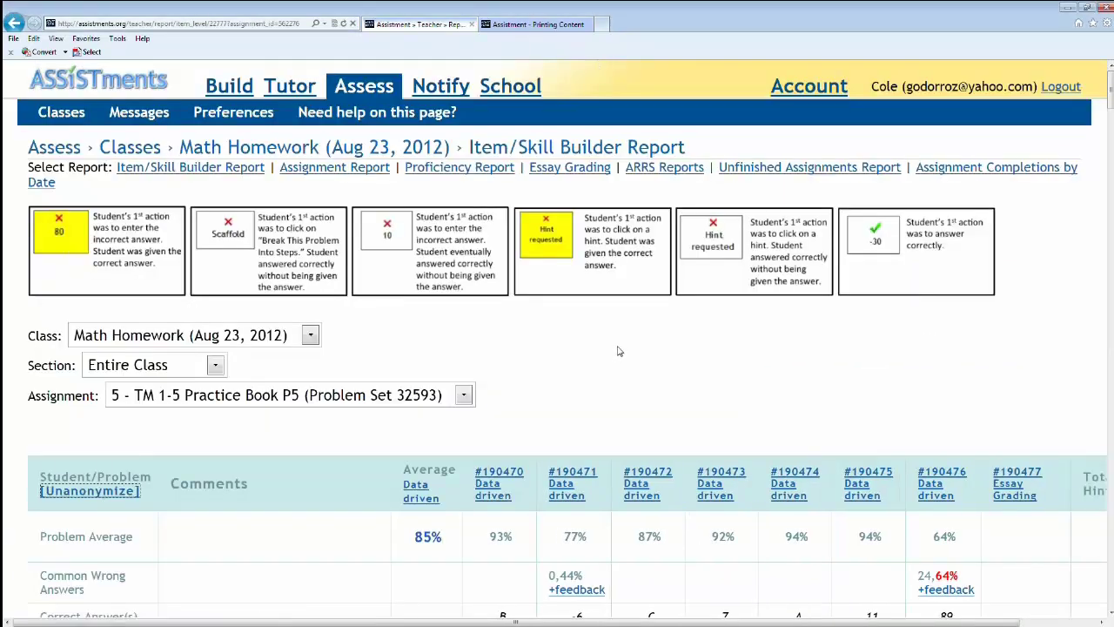
scroll(618, 351, down, 5)
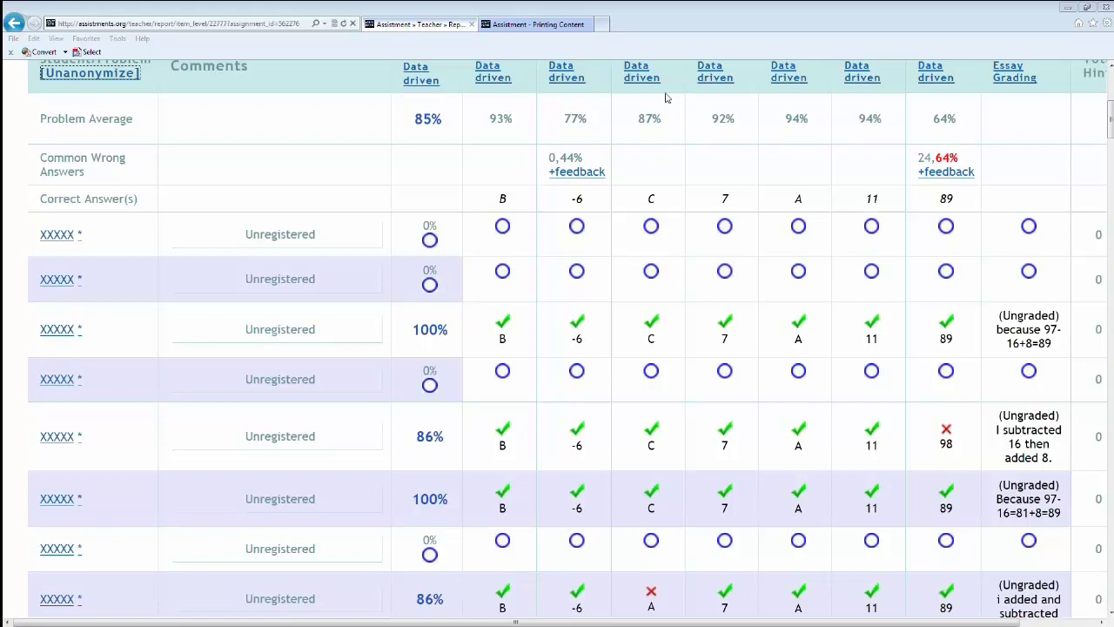
scroll(285, 174, up, 5)
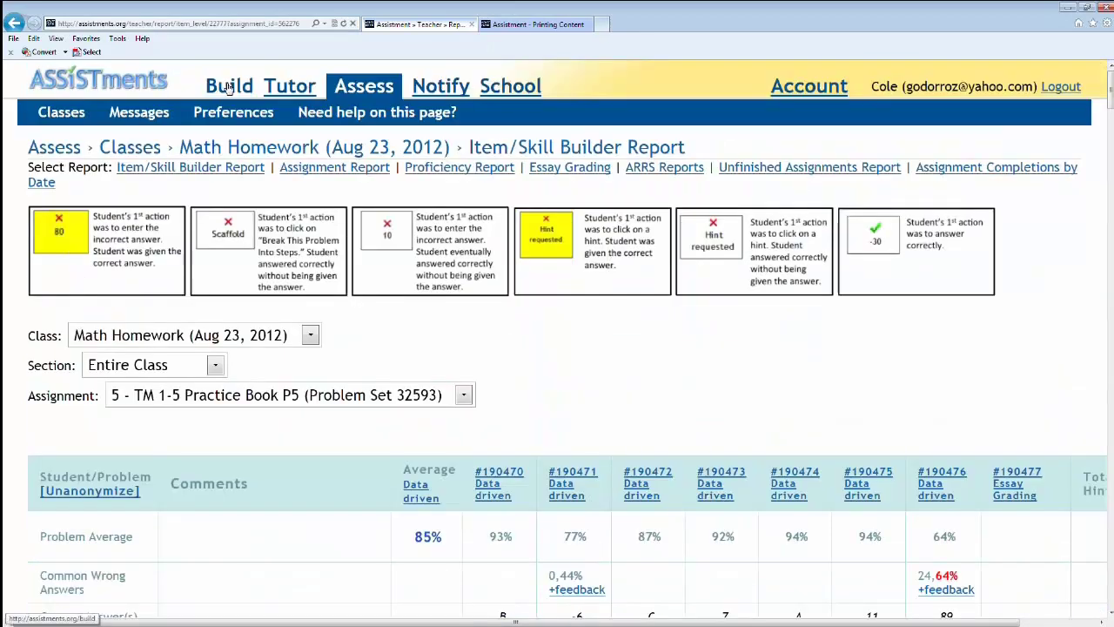
Go to the Build section's problem sets and look through the list of previously built chapter tests and Extension Book sets
click(229, 87)
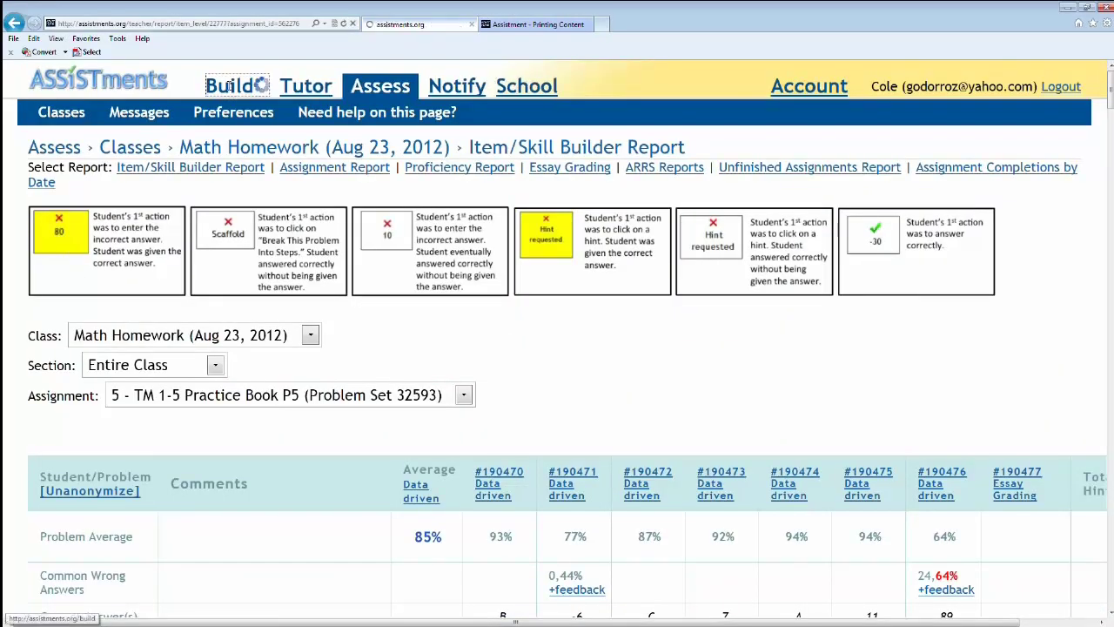
scroll(398, 430, down, 1)
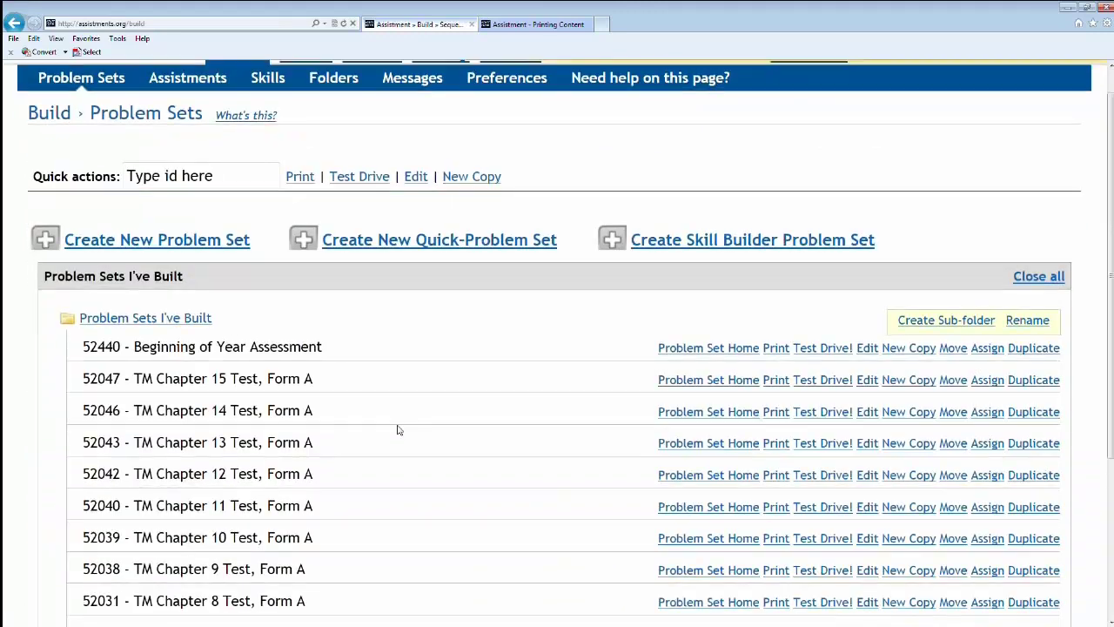
scroll(398, 430, down, 3)
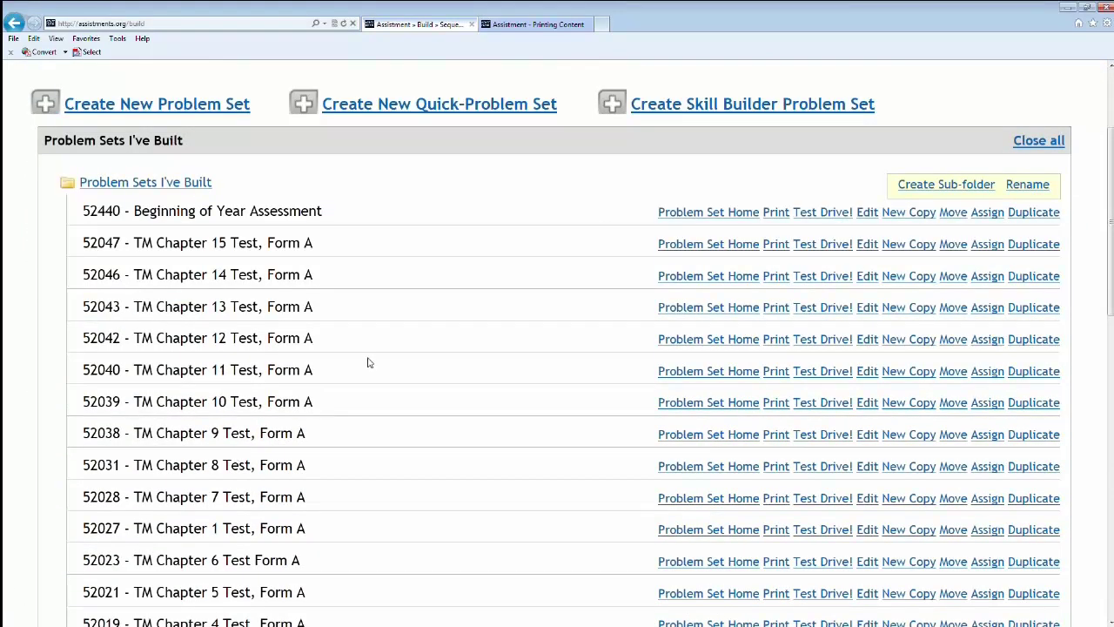
scroll(368, 362, down, 10)
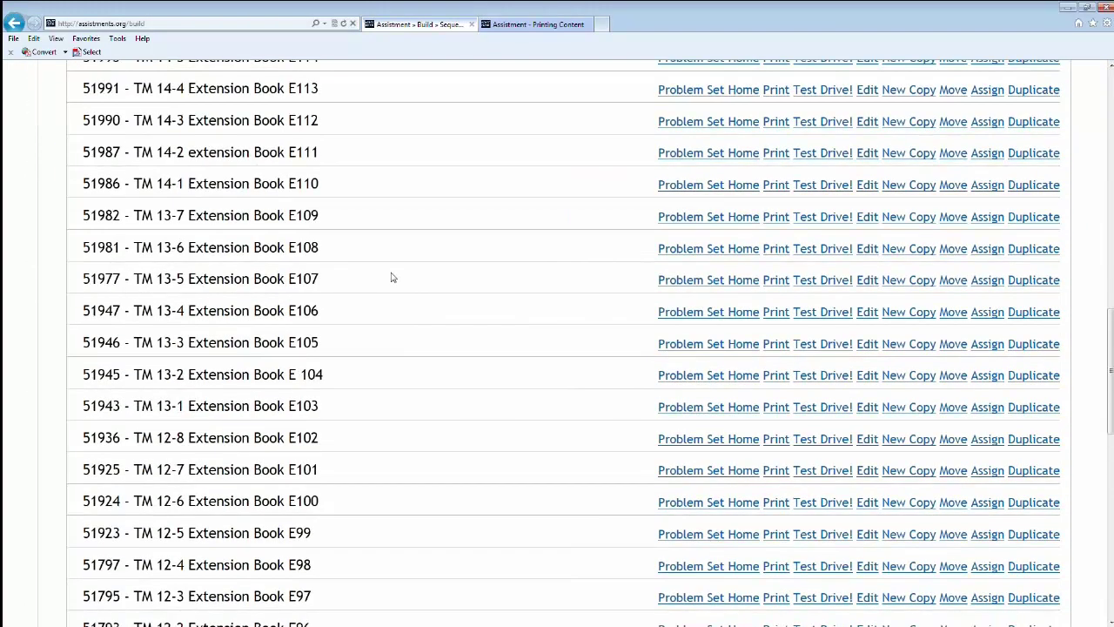
scroll(392, 278, down, 9)
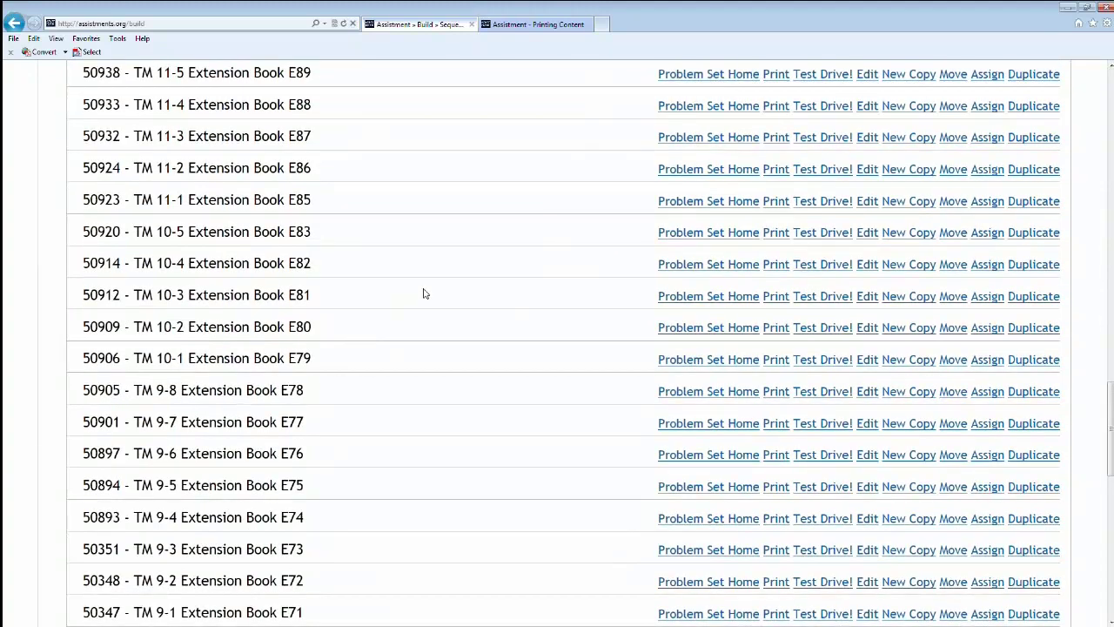
scroll(424, 295, up, 20)
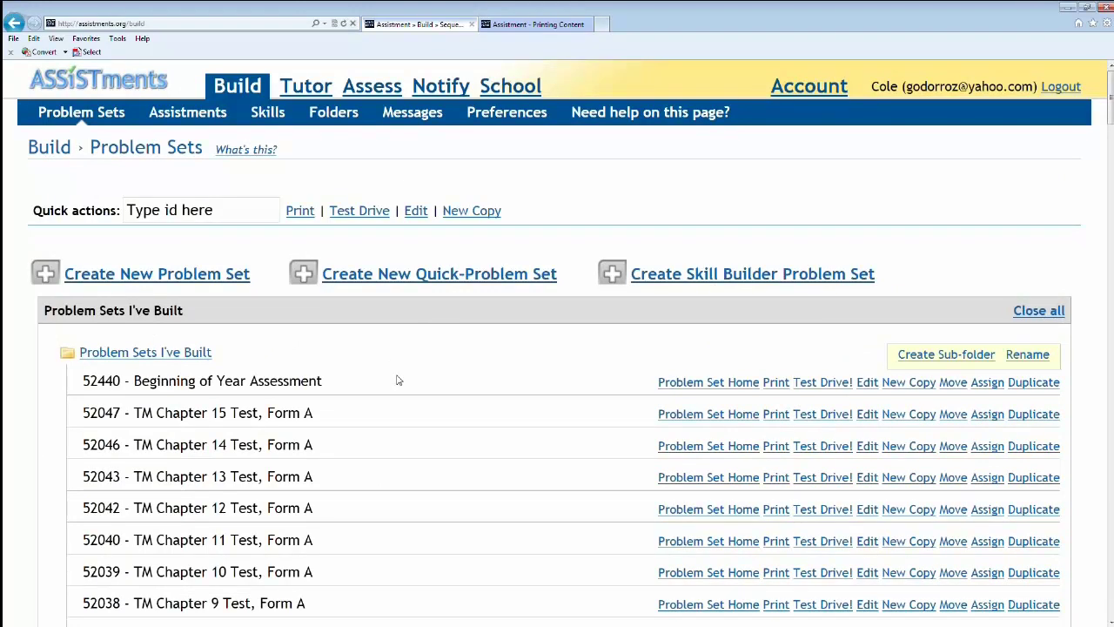
Show the Build folders and expand the School "Bellingham Memorial Middle School" Folder Items to view its grade folders
click(332, 116)
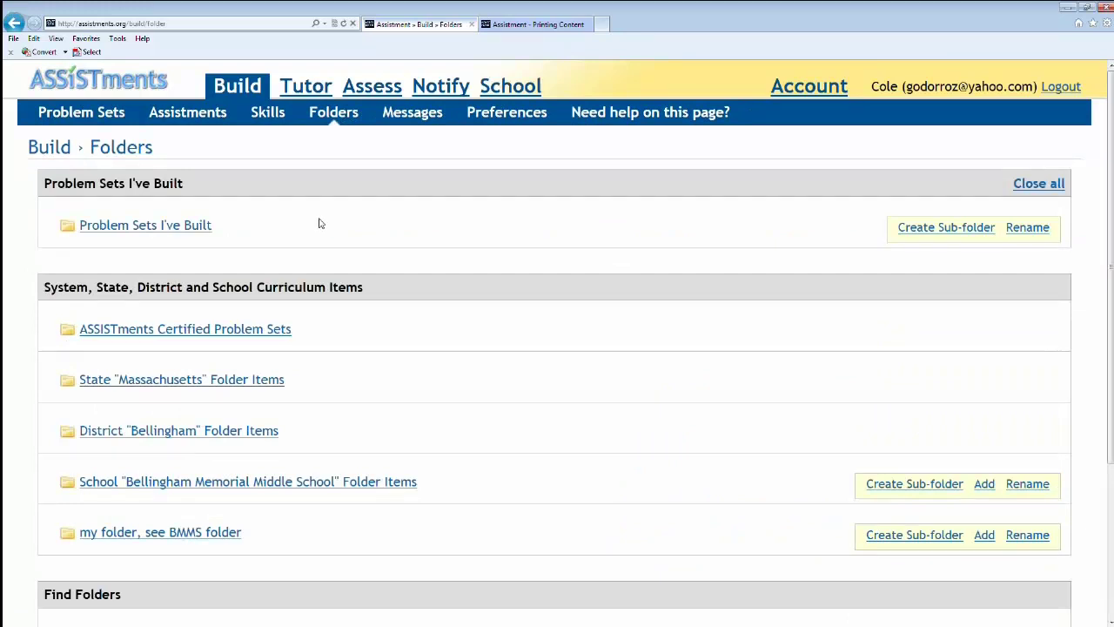
click(155, 482)
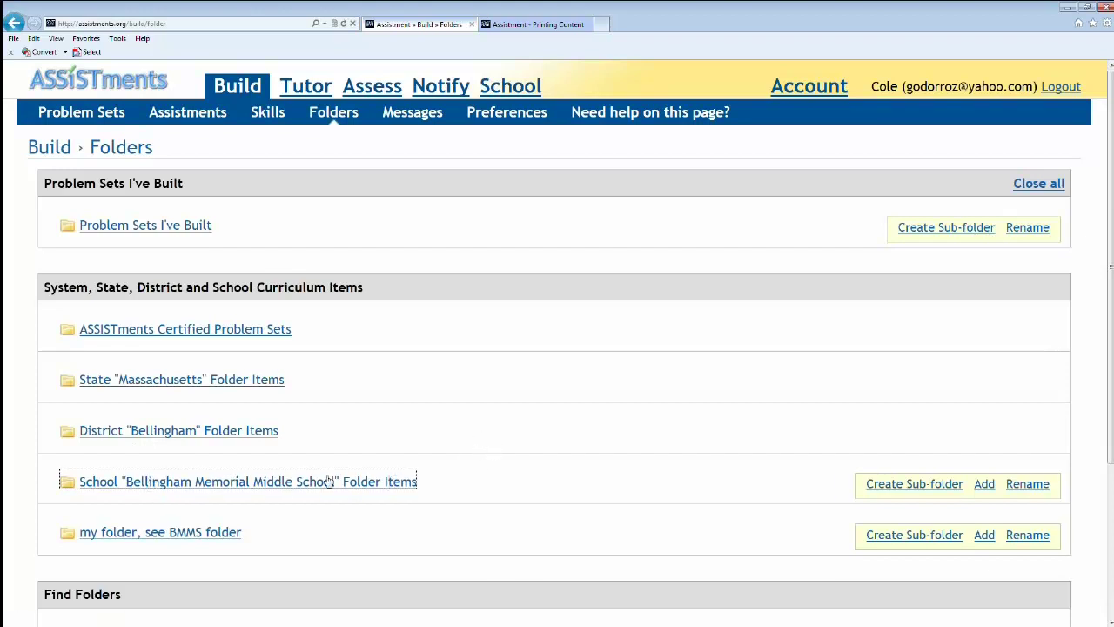
click(128, 484)
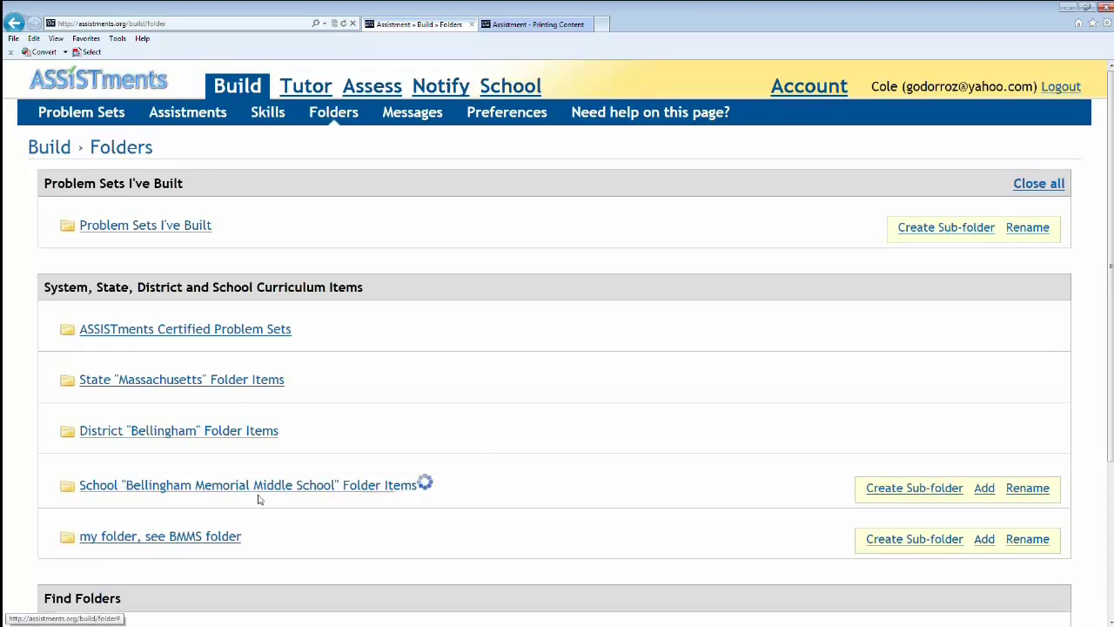
scroll(478, 416, down, 3)
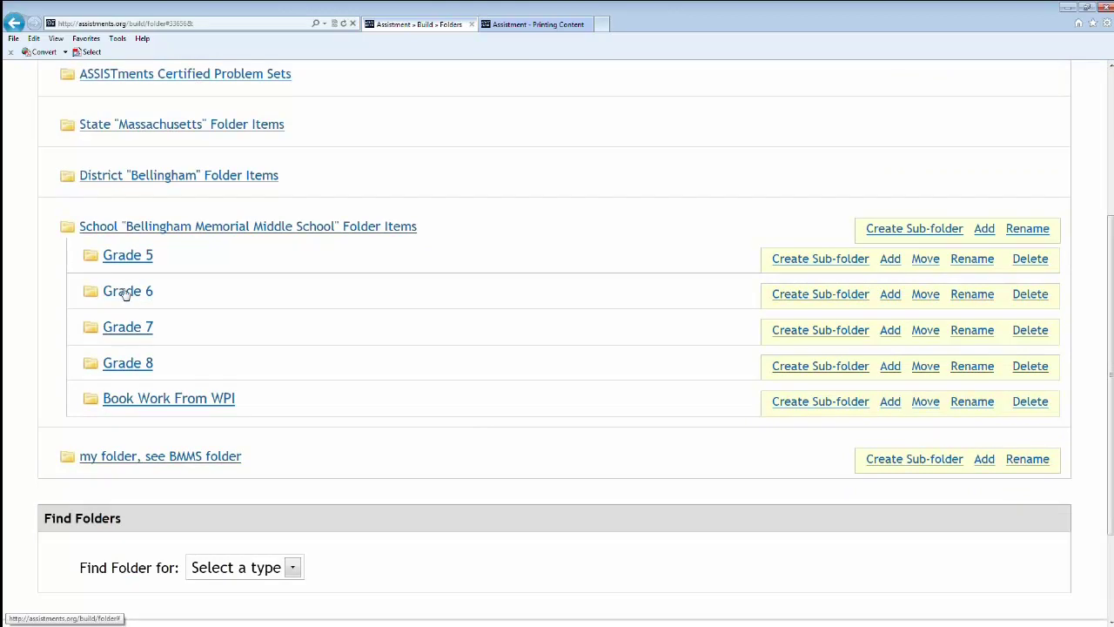
Expand the Grade 5 folder, look through its Think Math chapters and the Think Math Benchmarks problem sets, and collapse them again
click(125, 261)
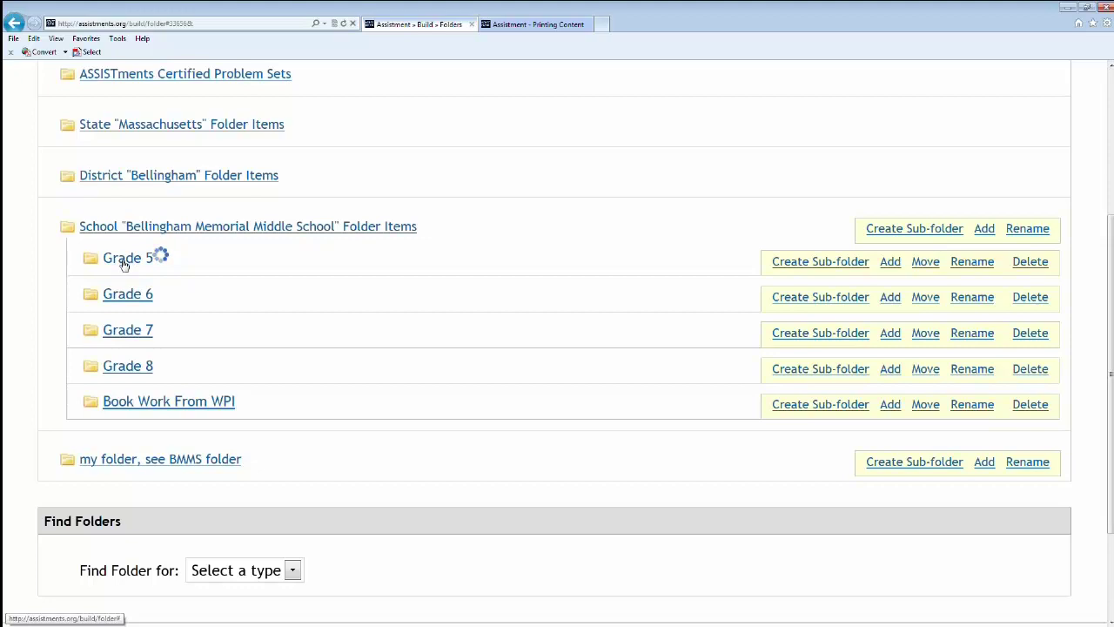
scroll(225, 360, down, 3)
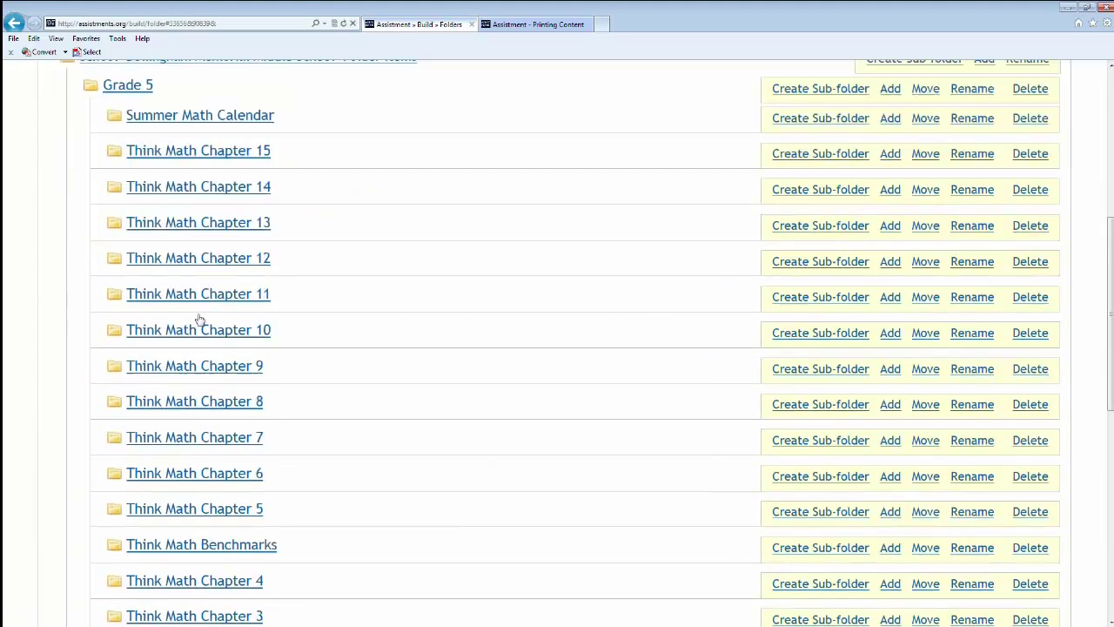
scroll(209, 453, down, 3)
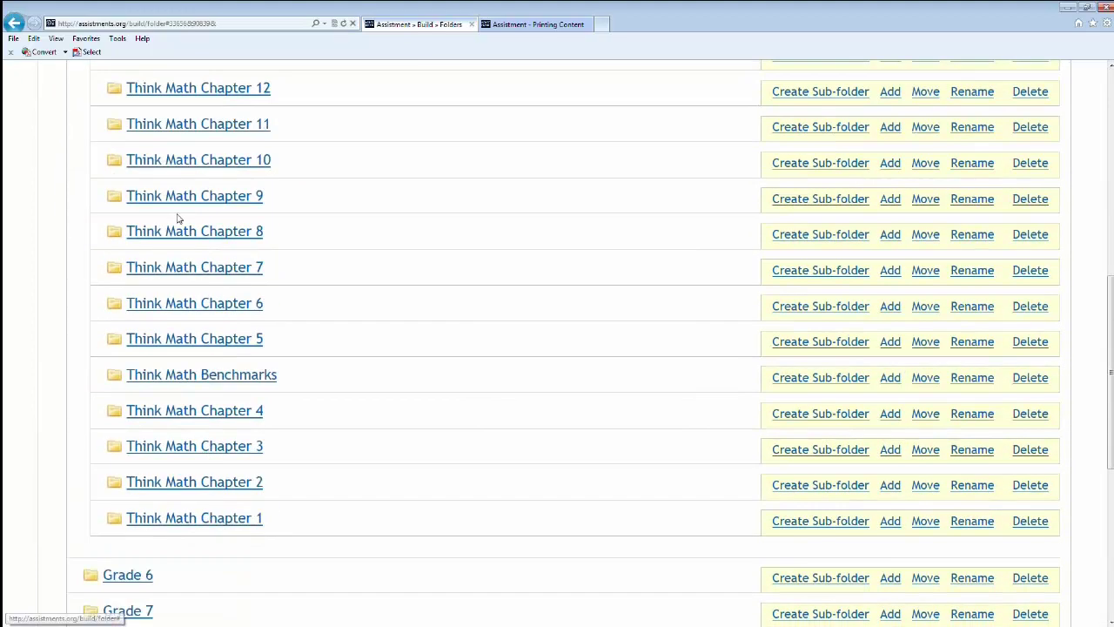
click(183, 376)
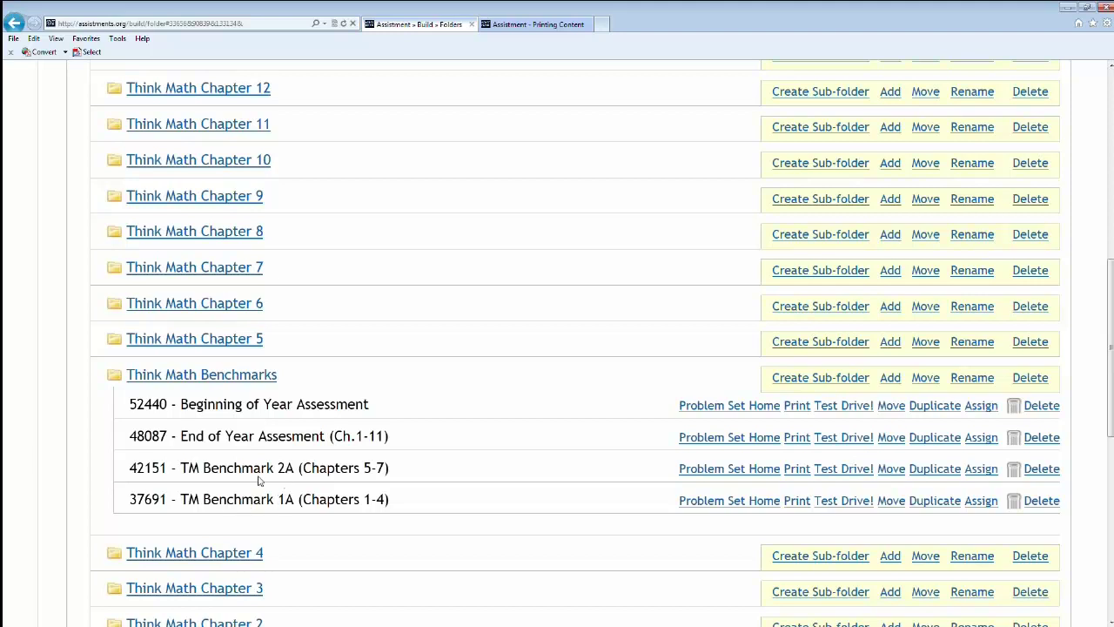
click(236, 375)
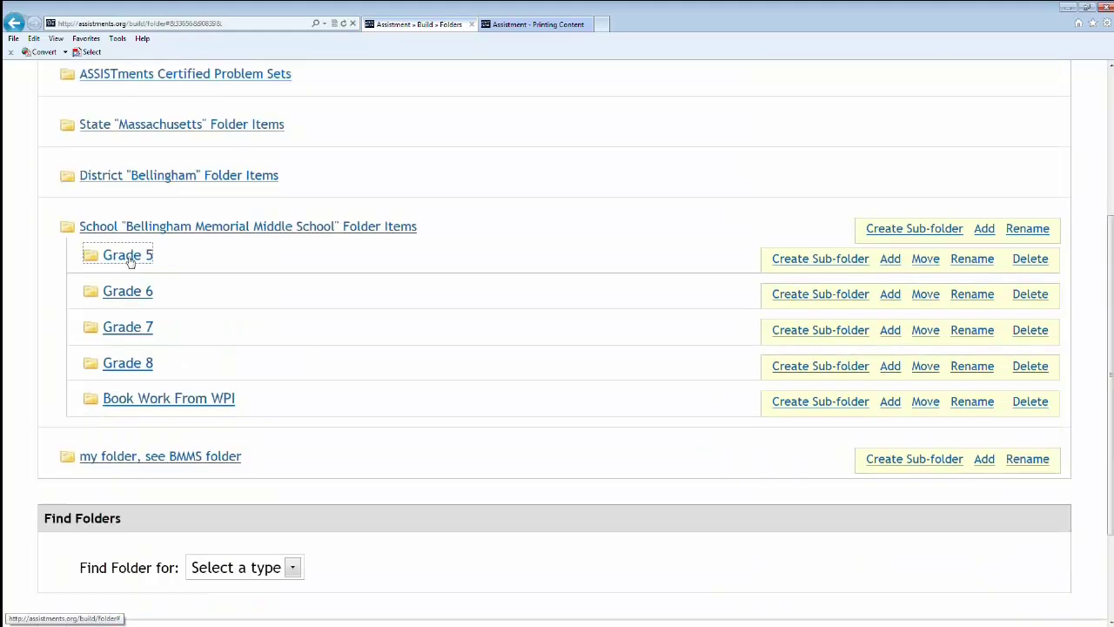
Expand the Grade 6 folder to view its subfolders and problem set, and collapse it again
click(128, 294)
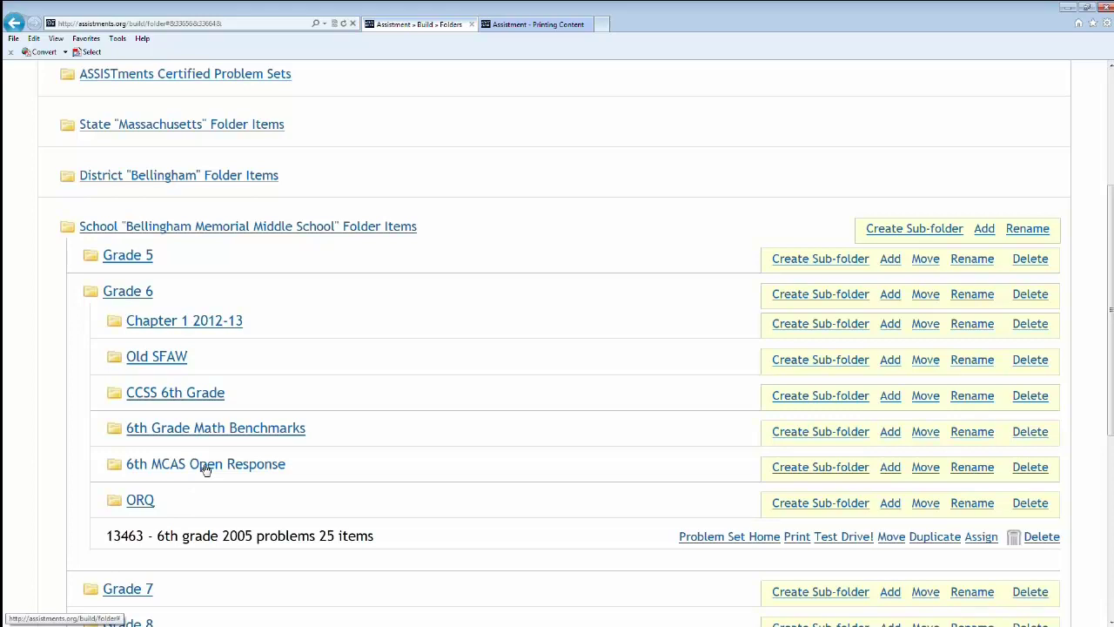
click(131, 296)
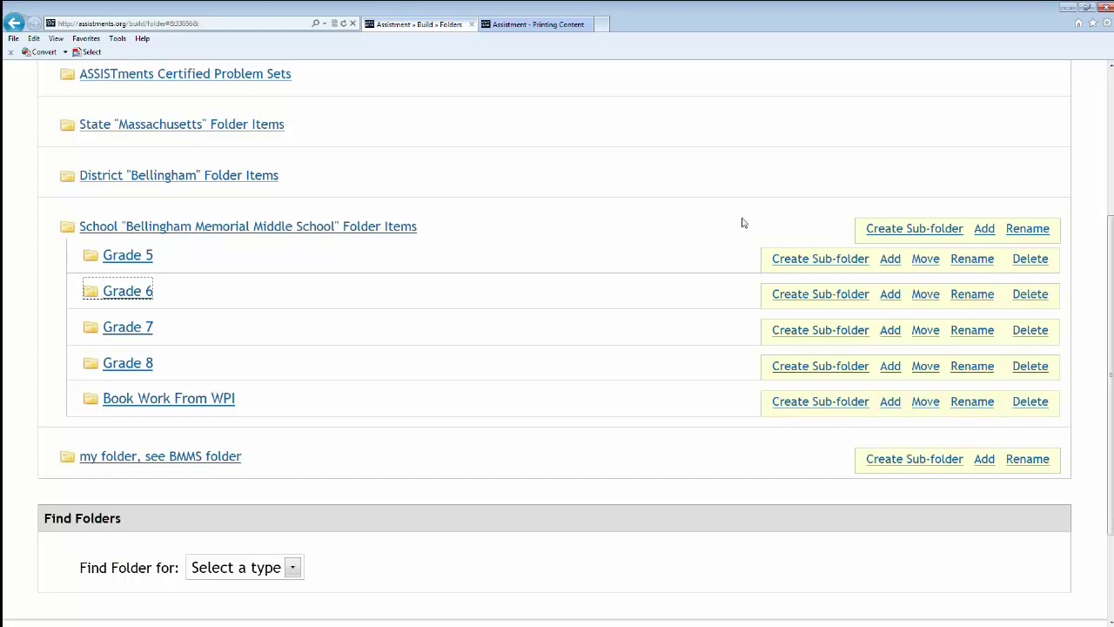
click(938, 294)
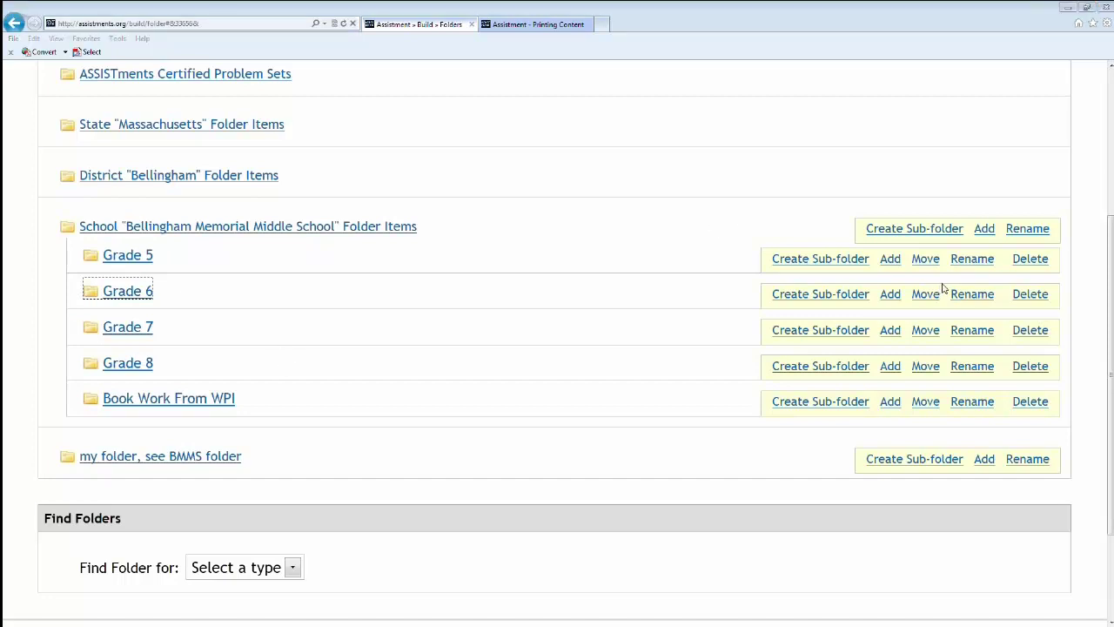